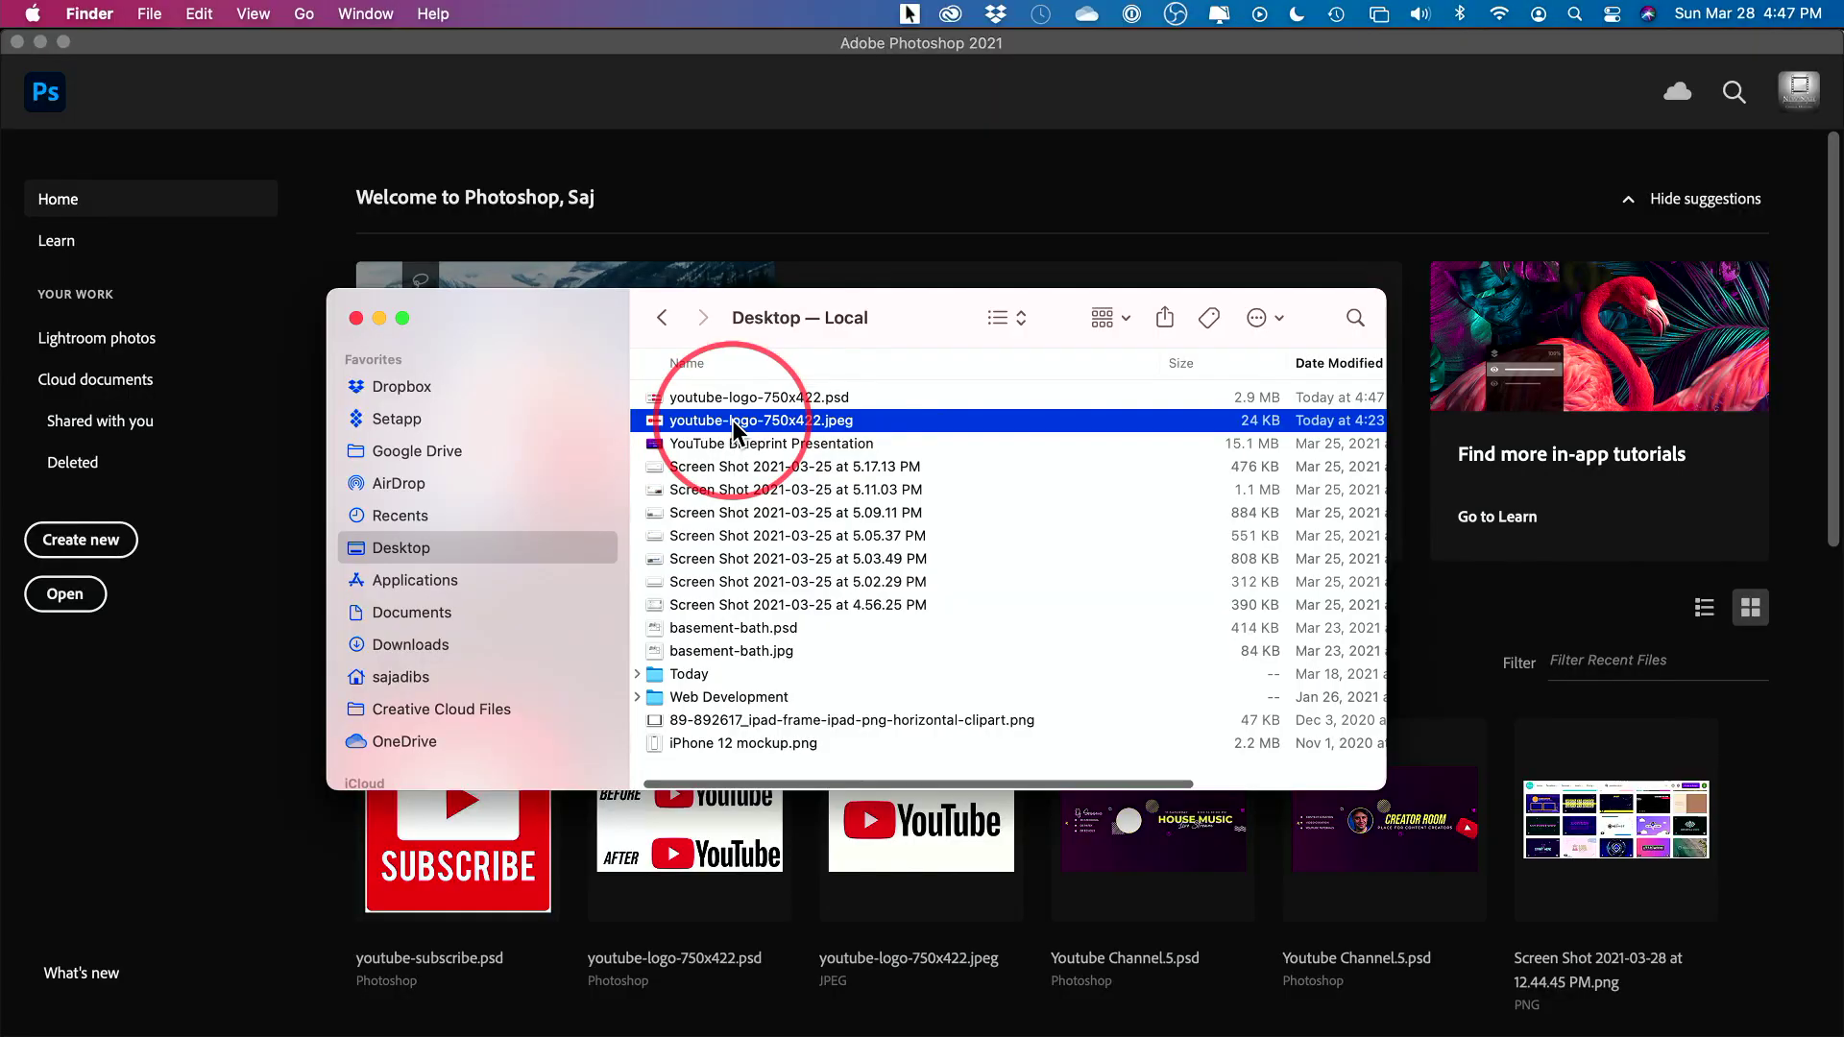
# Open youtube-logo-750x422.jpeg from the Desktop folder in Adobe Photoshop 2021
pyautogui.rightClick(703, 423)
pyautogui.moveTo(983, 462)
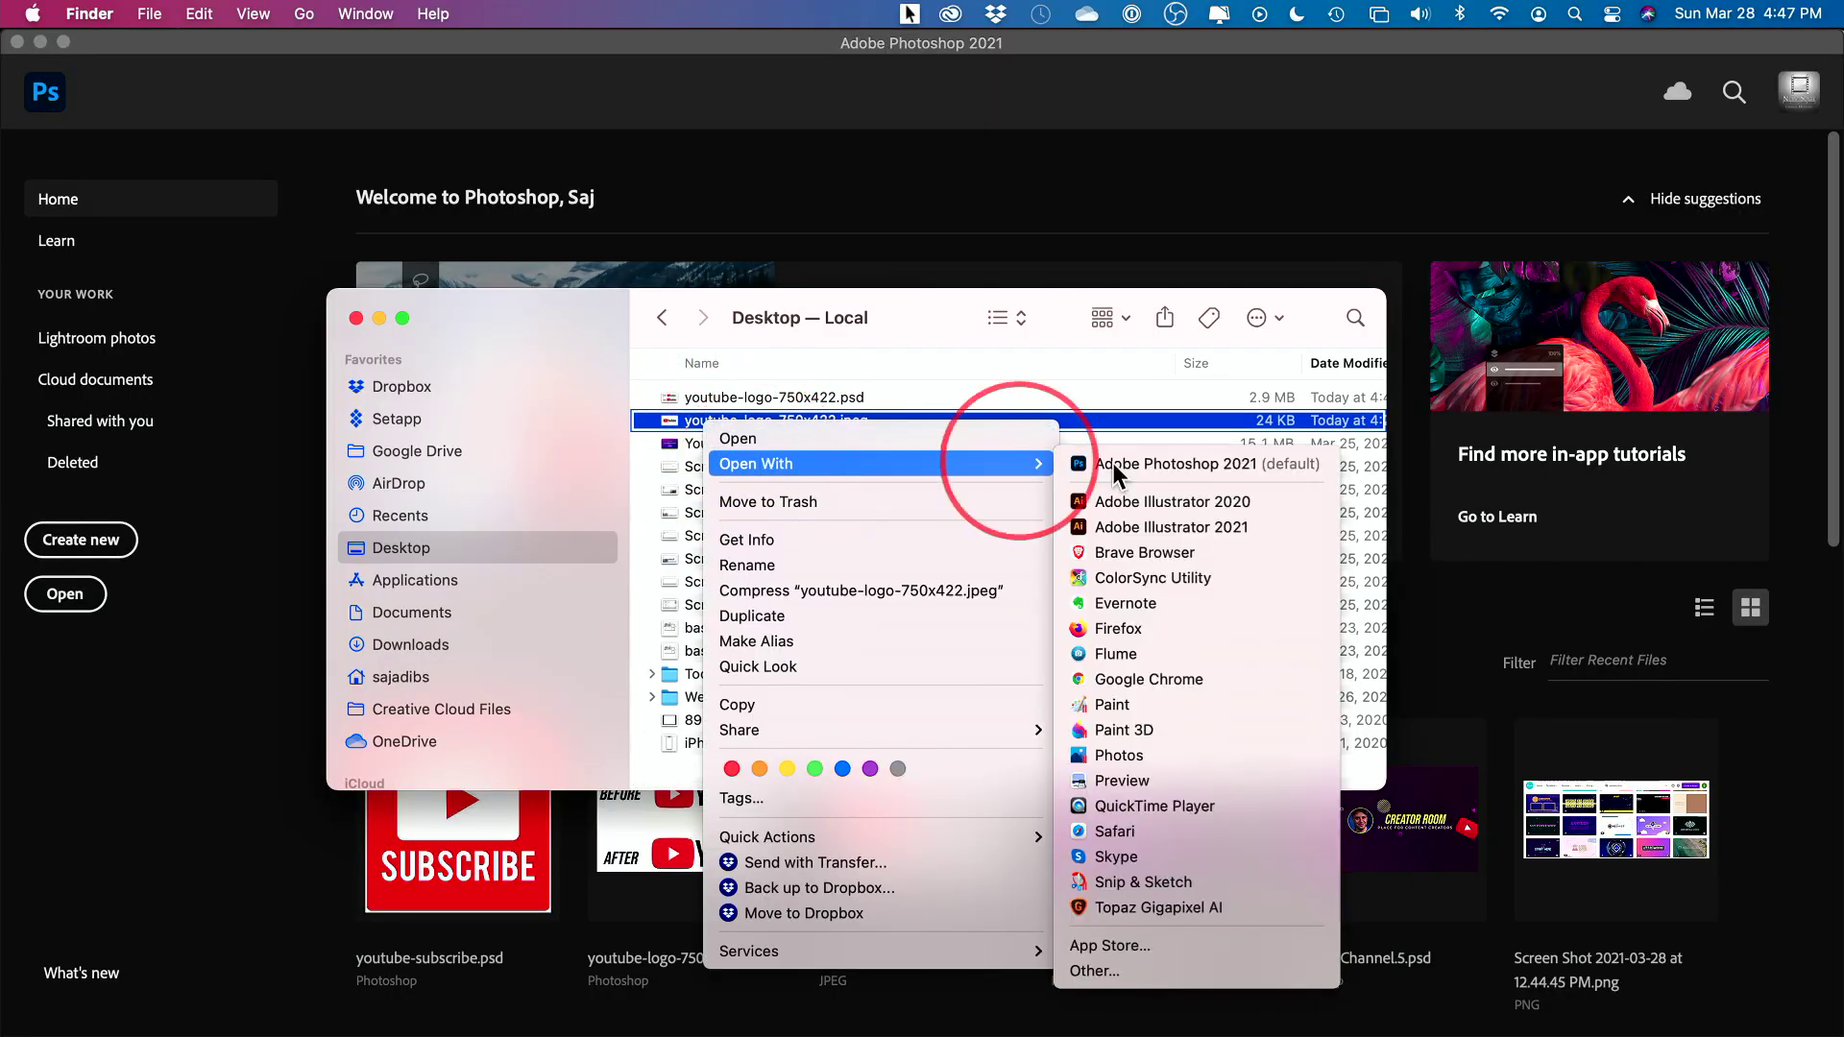
pyautogui.click(1157, 463)
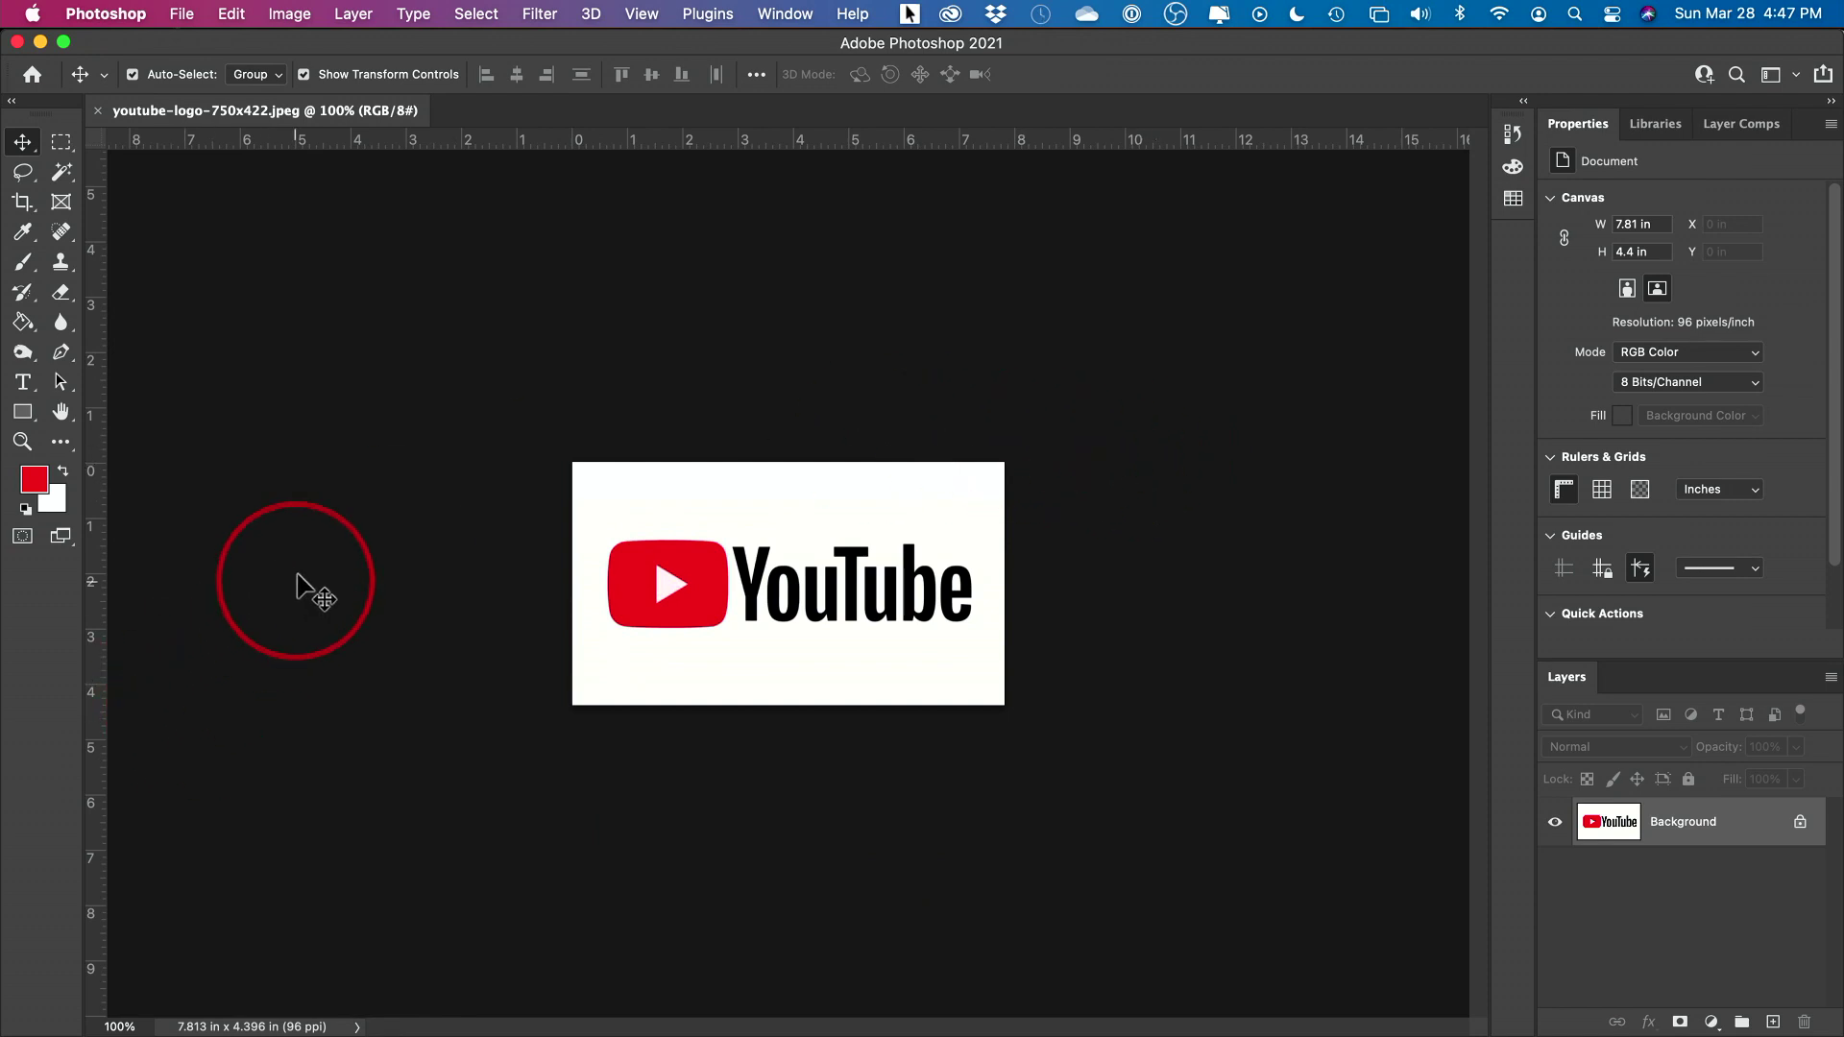
# Check the logo image's pixel dimensions and resolution in the Image Size settings without changing them
pyautogui.click(290, 14)
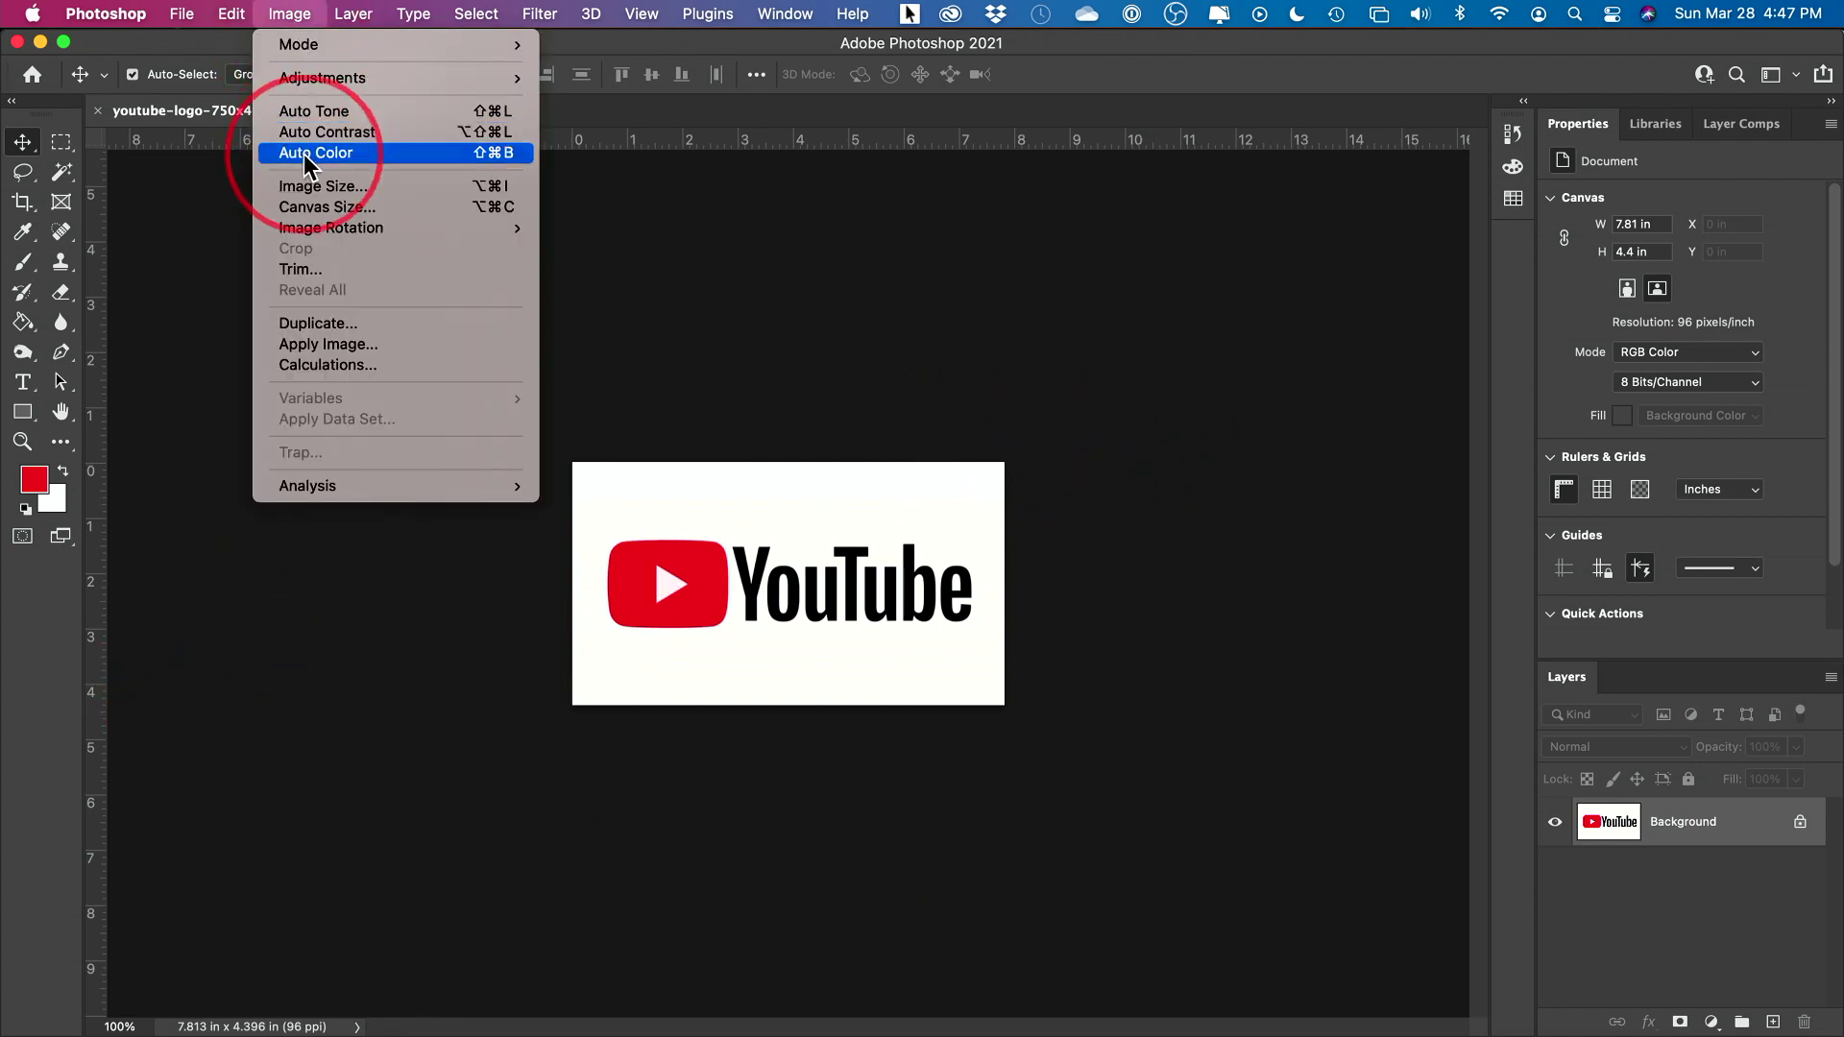
pyautogui.click(316, 188)
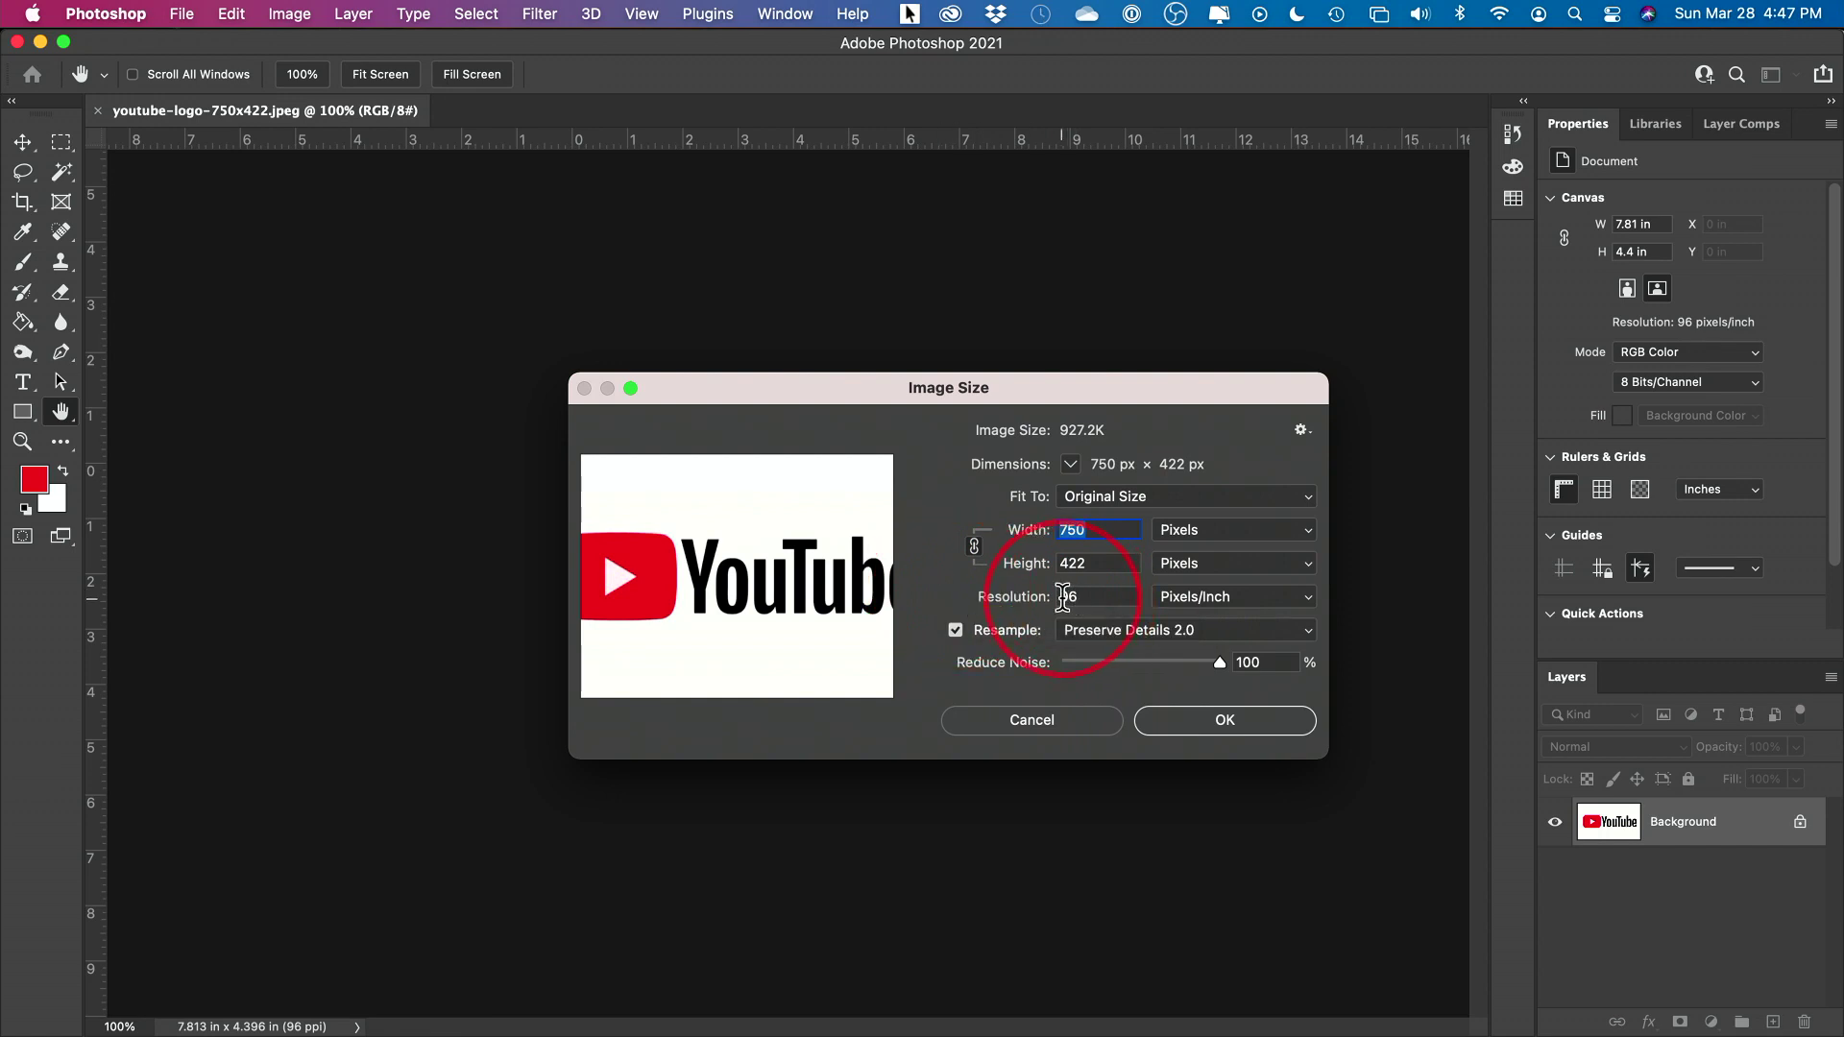
pyautogui.click(1005, 722)
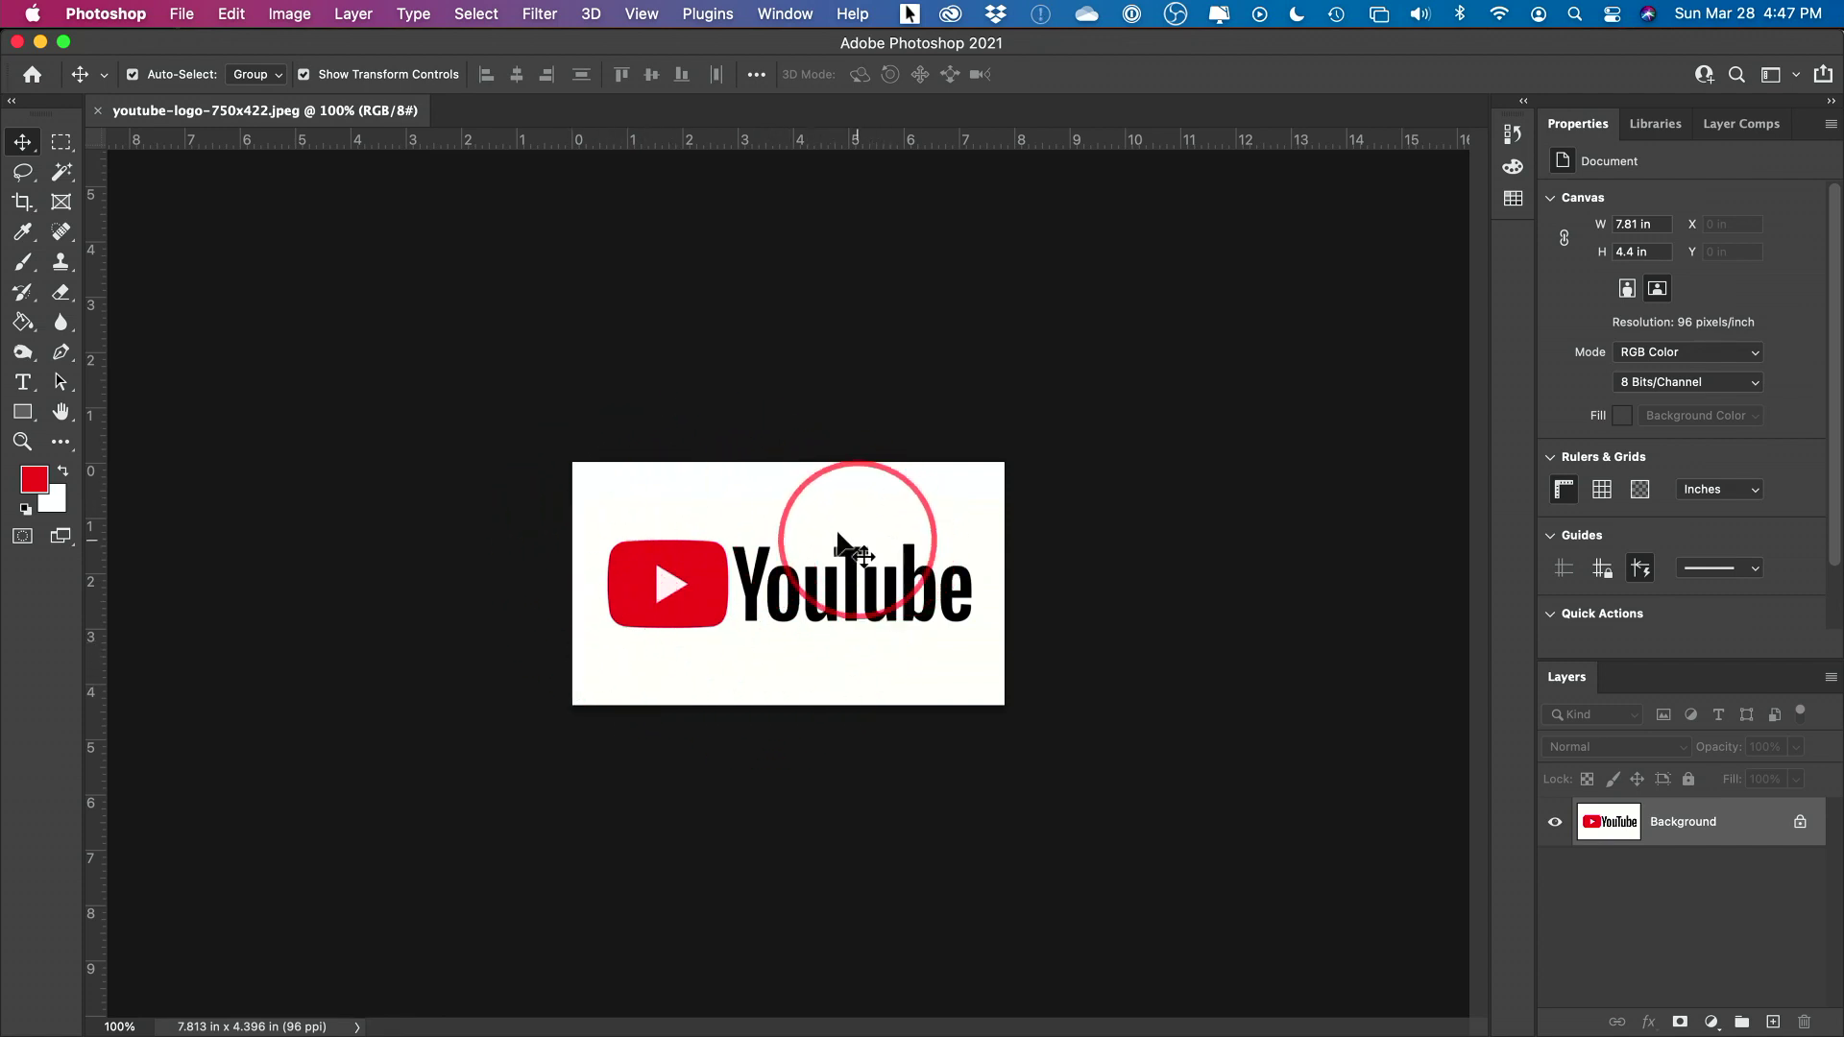
# Set the logo image's resolution to 300 pixels/inch in the Image Size settings
pyautogui.click(291, 15)
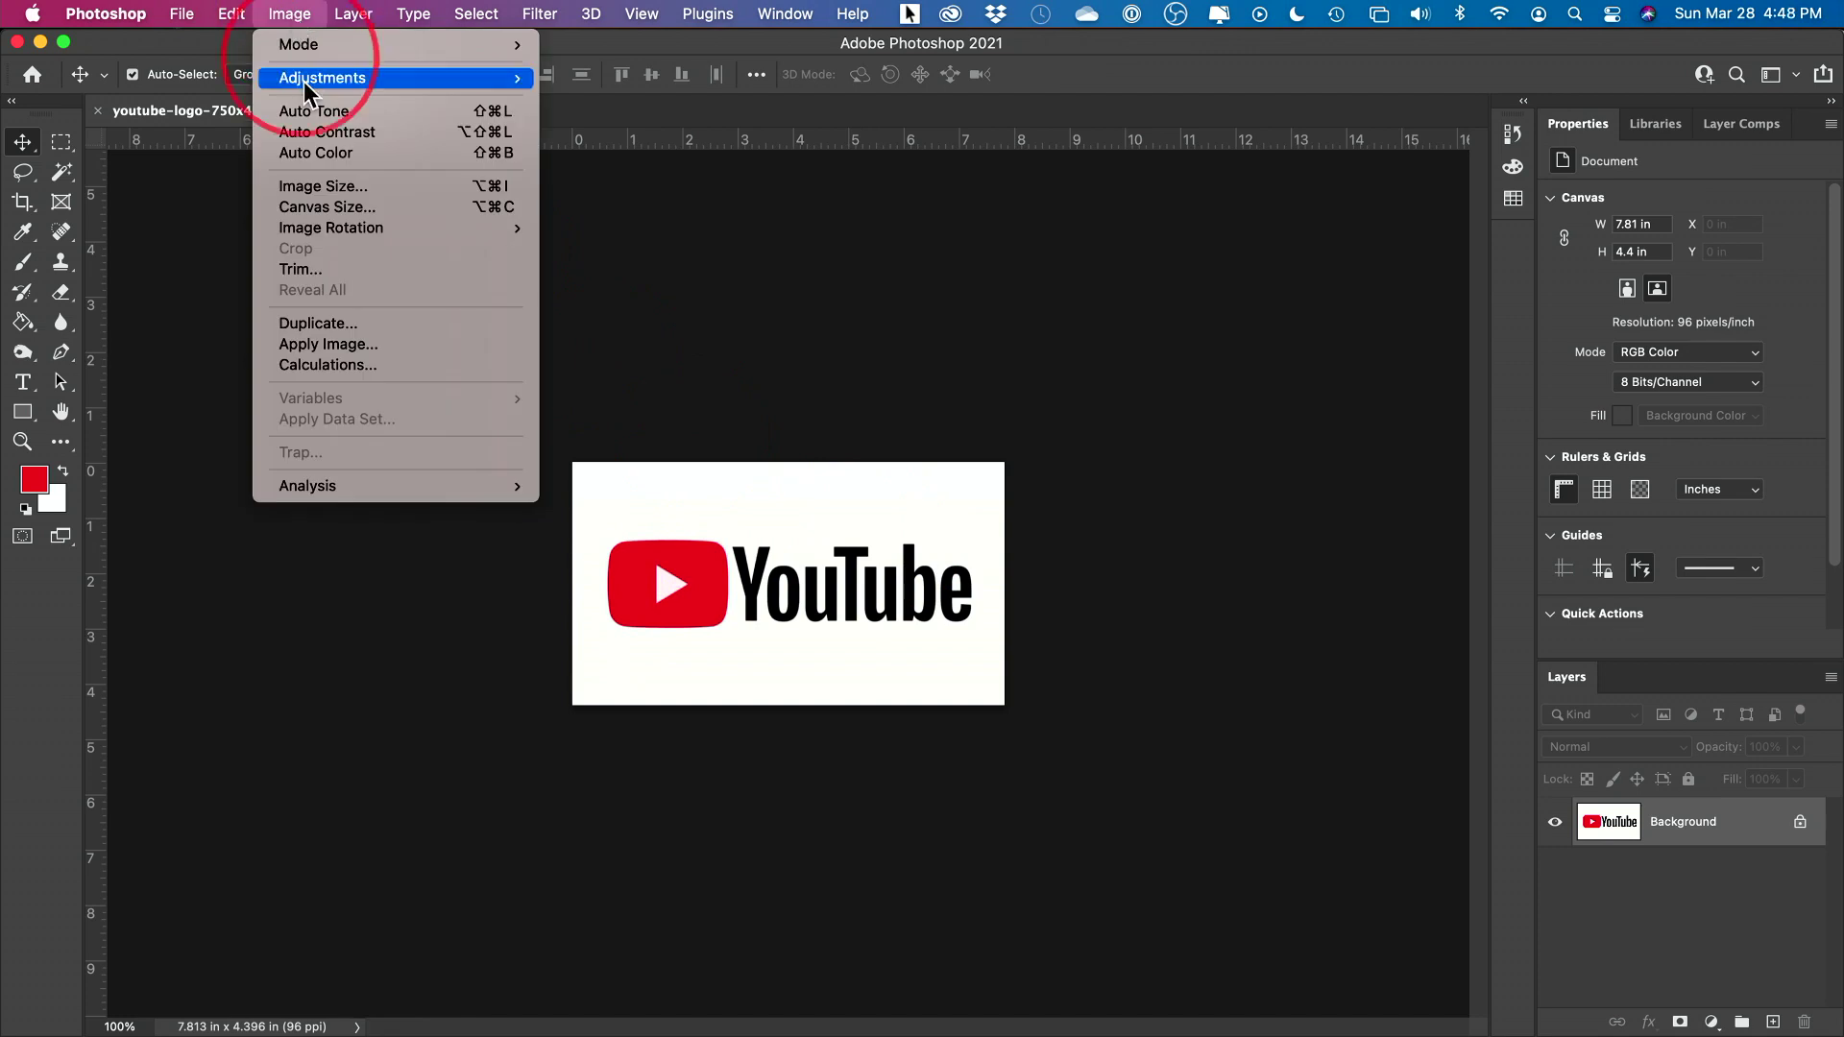
pyautogui.click(317, 186)
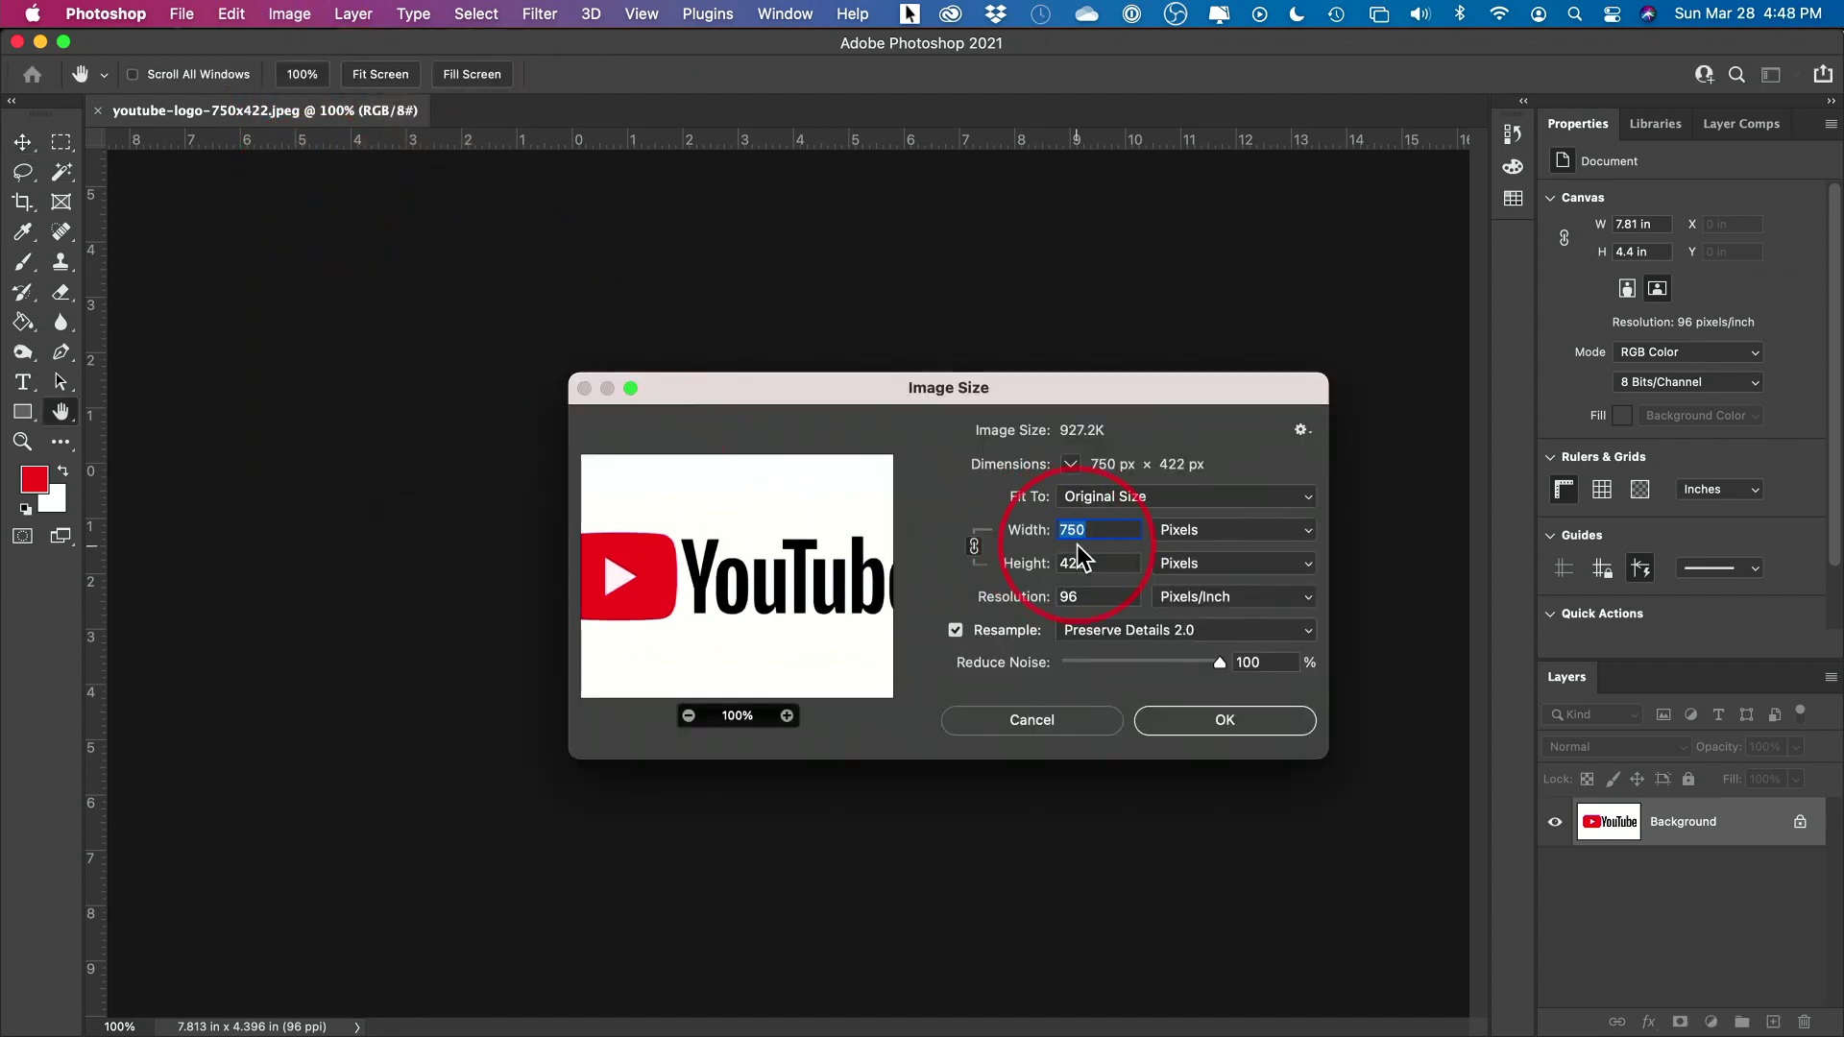
pyautogui.click(1098, 598)
pyautogui.write('300')
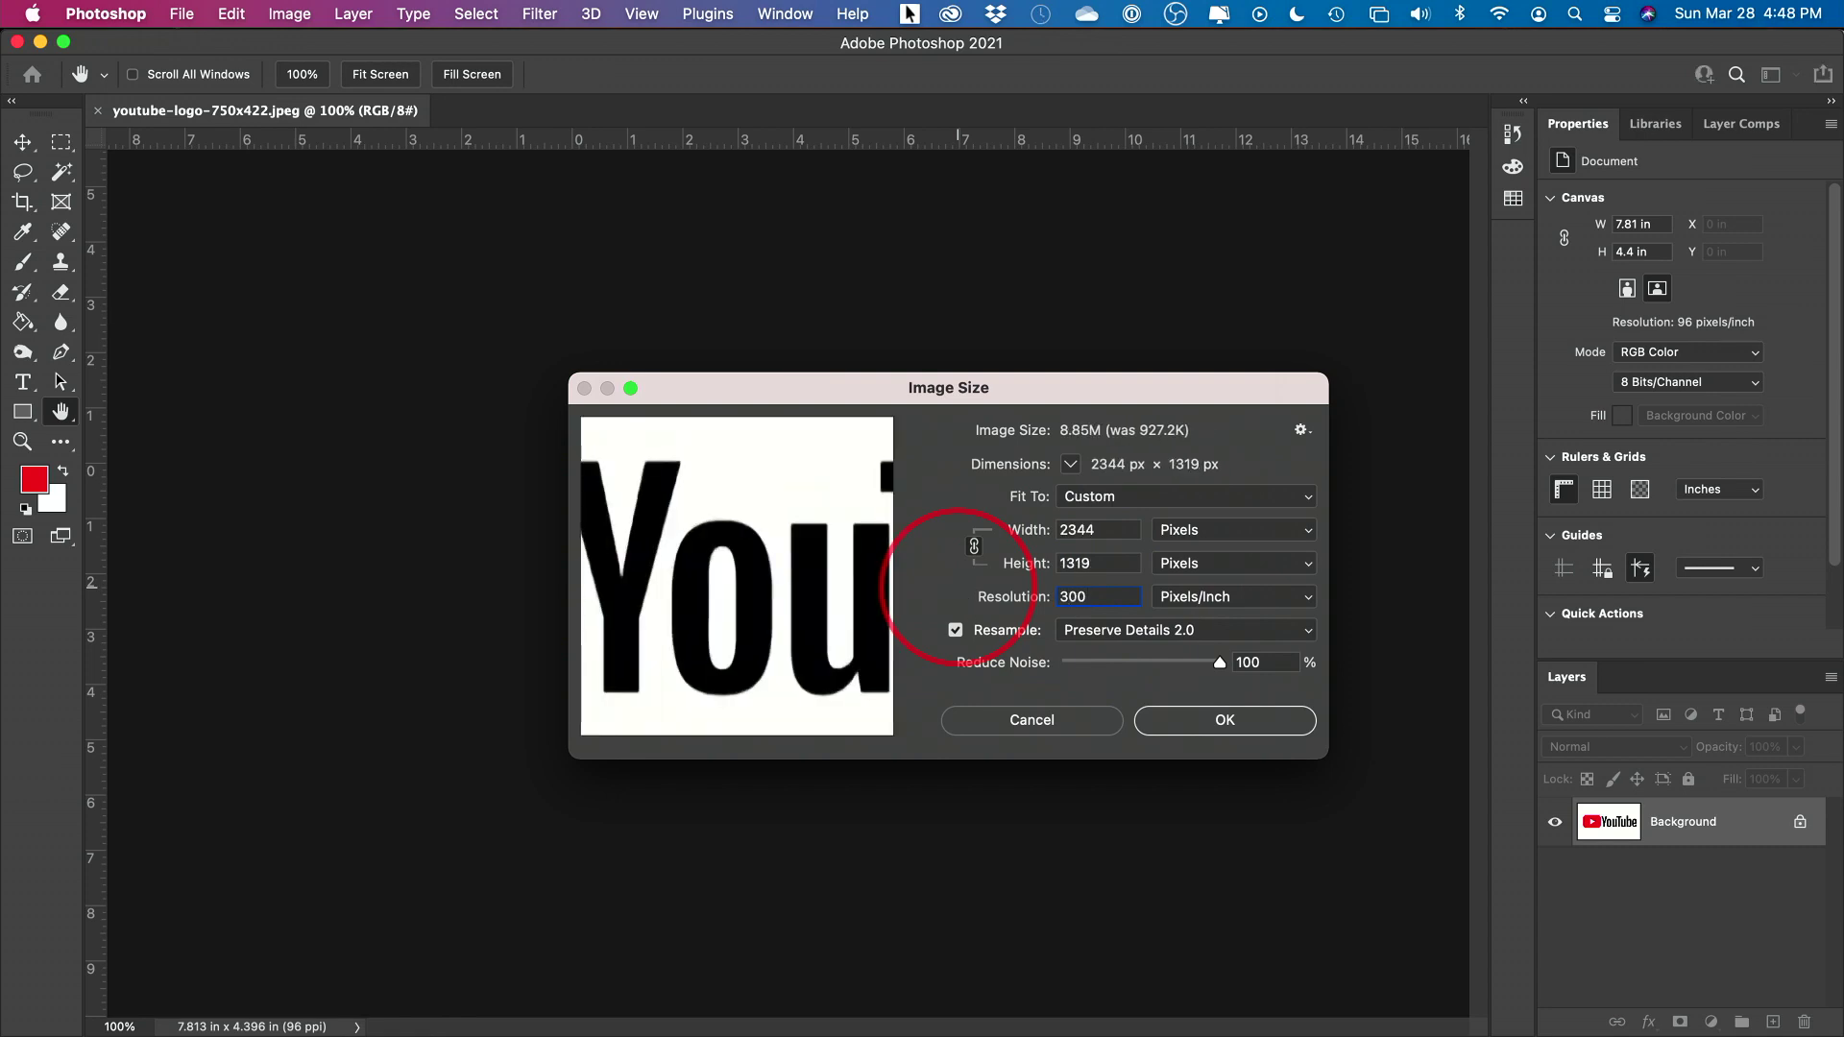
# Choose Preserve Details 2.0 resampling with 100% noise reduction and apply the new image size
pyautogui.click(1088, 633)
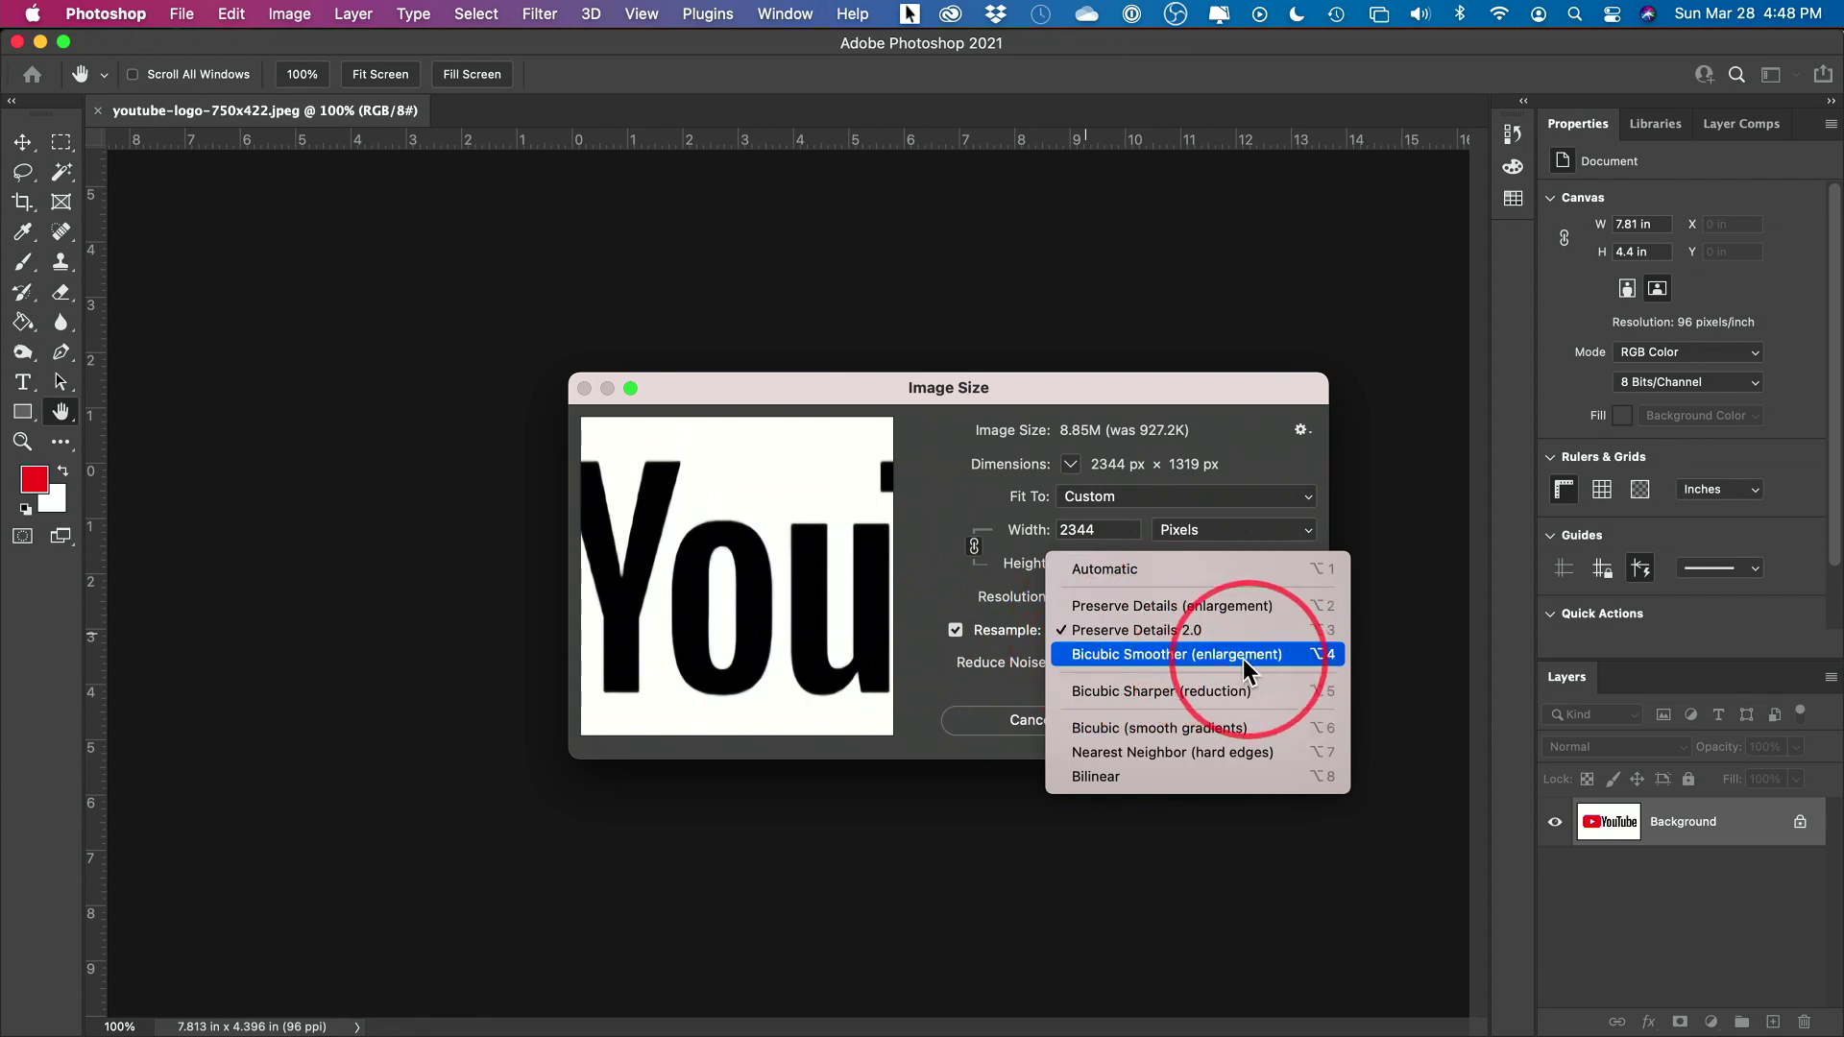
pyautogui.click(1140, 668)
pyautogui.click(1155, 637)
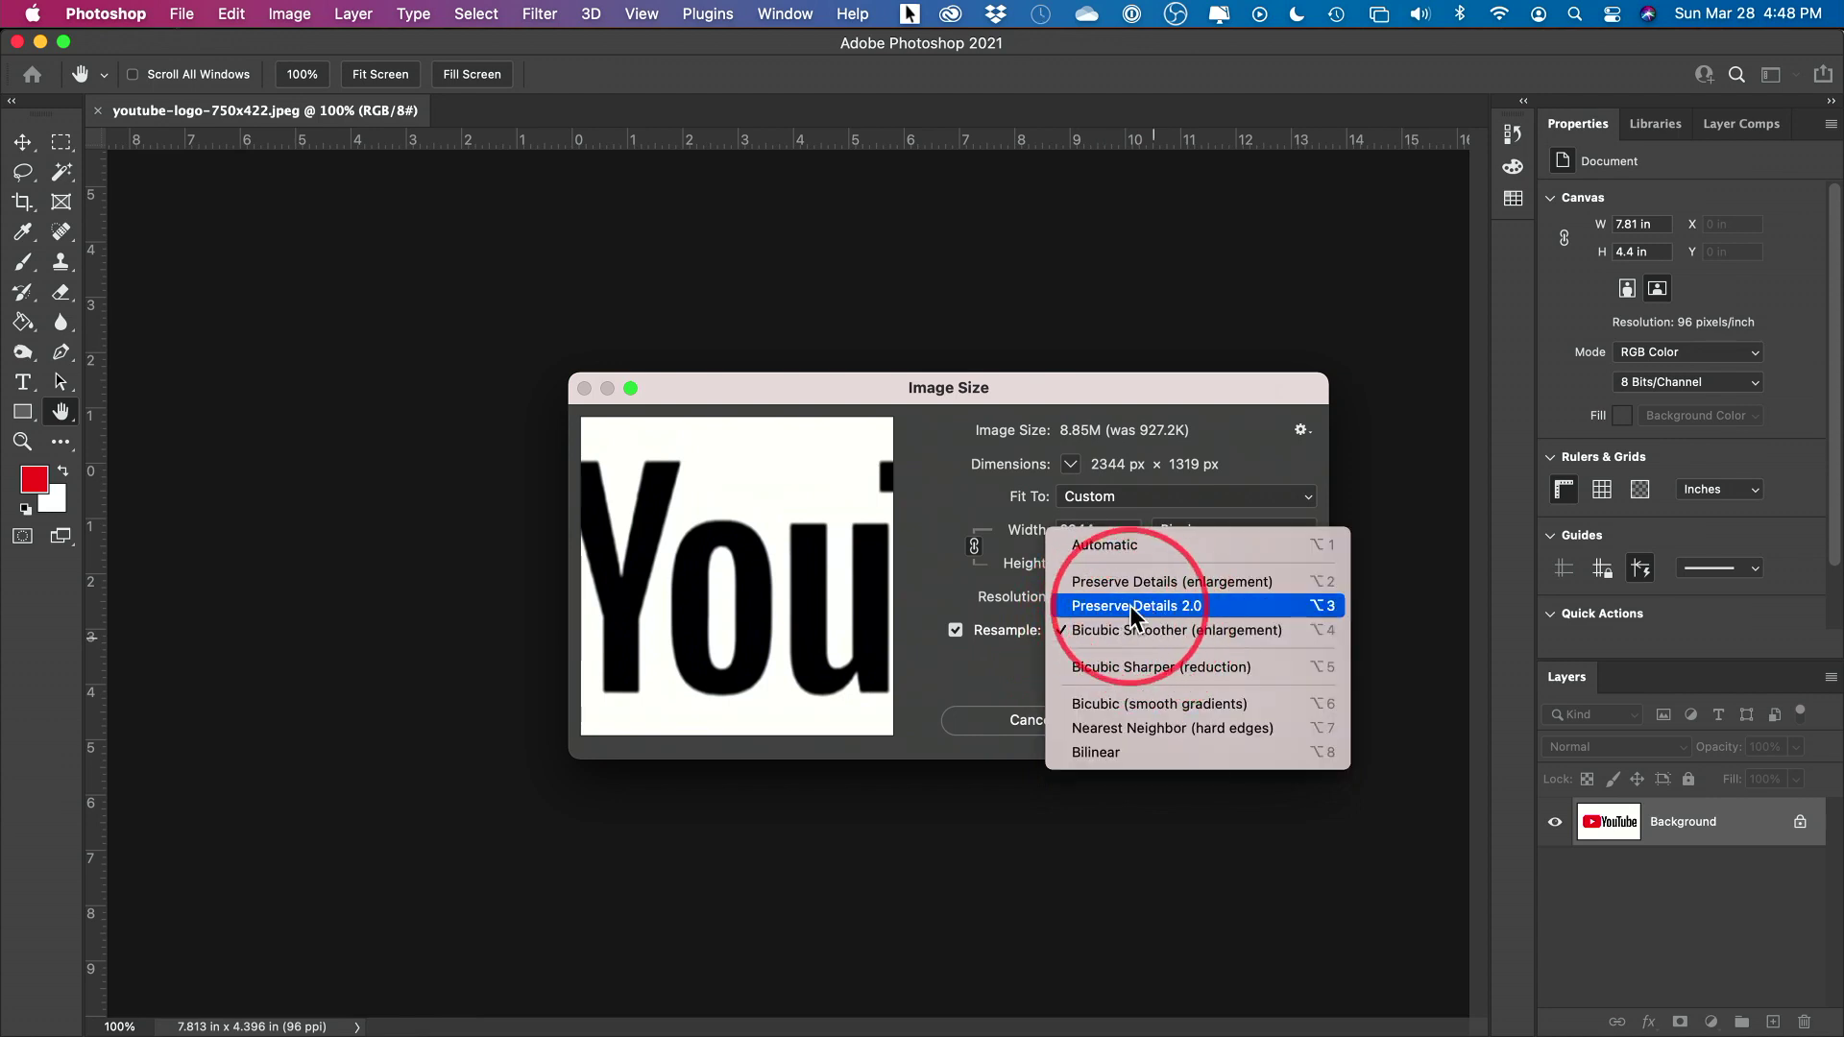
pyautogui.click(1155, 603)
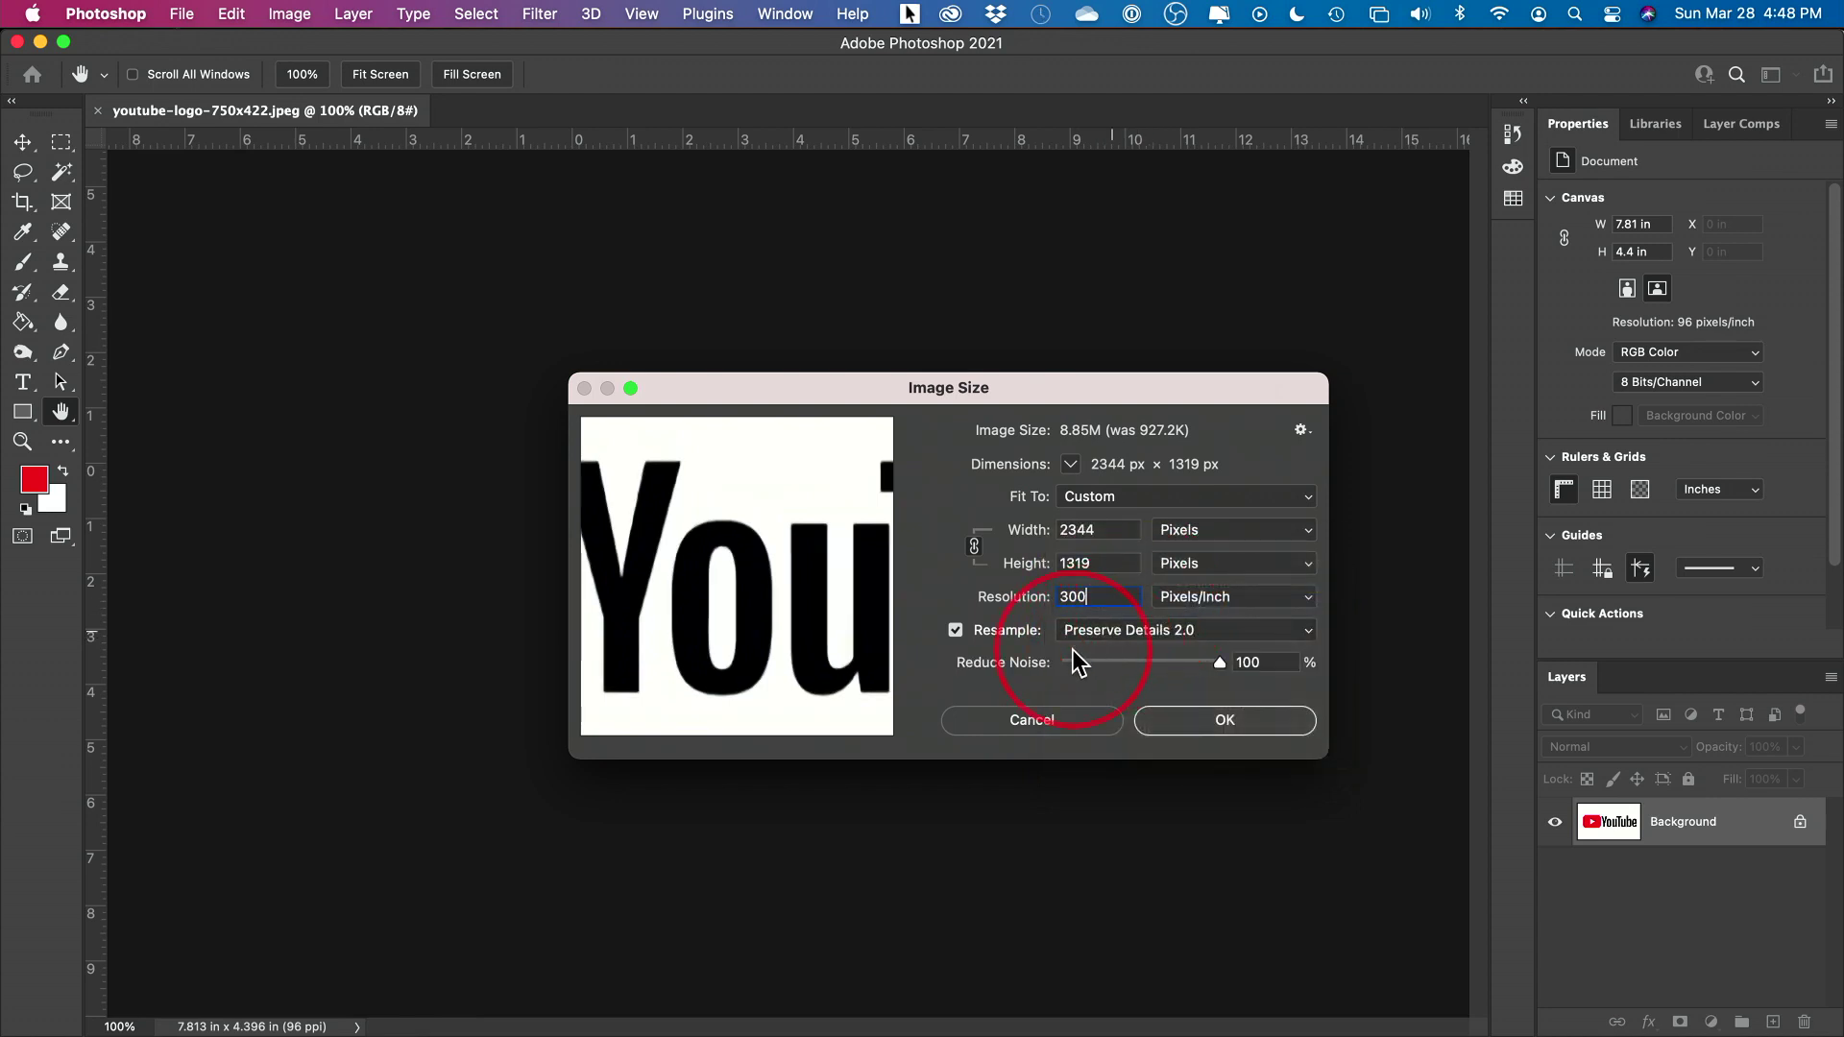
pyautogui.click(1245, 662)
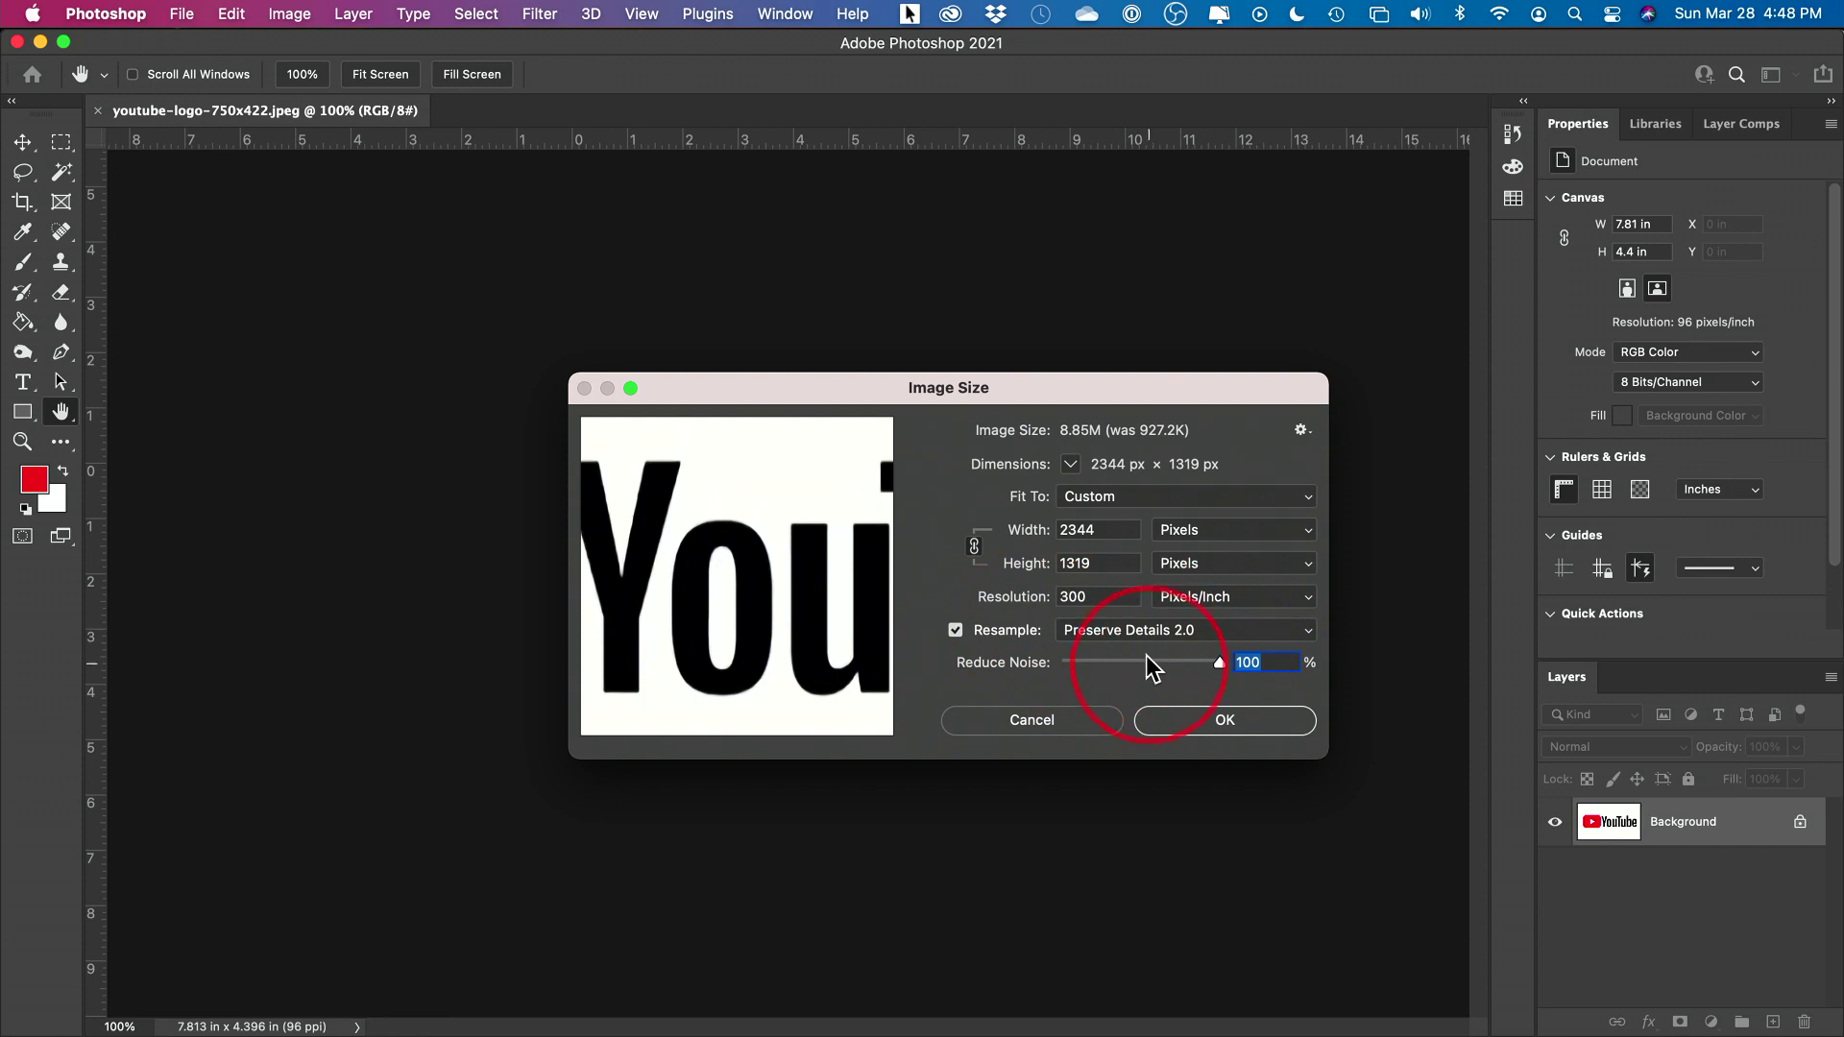
pyautogui.click(1199, 722)
pyautogui.press('v')
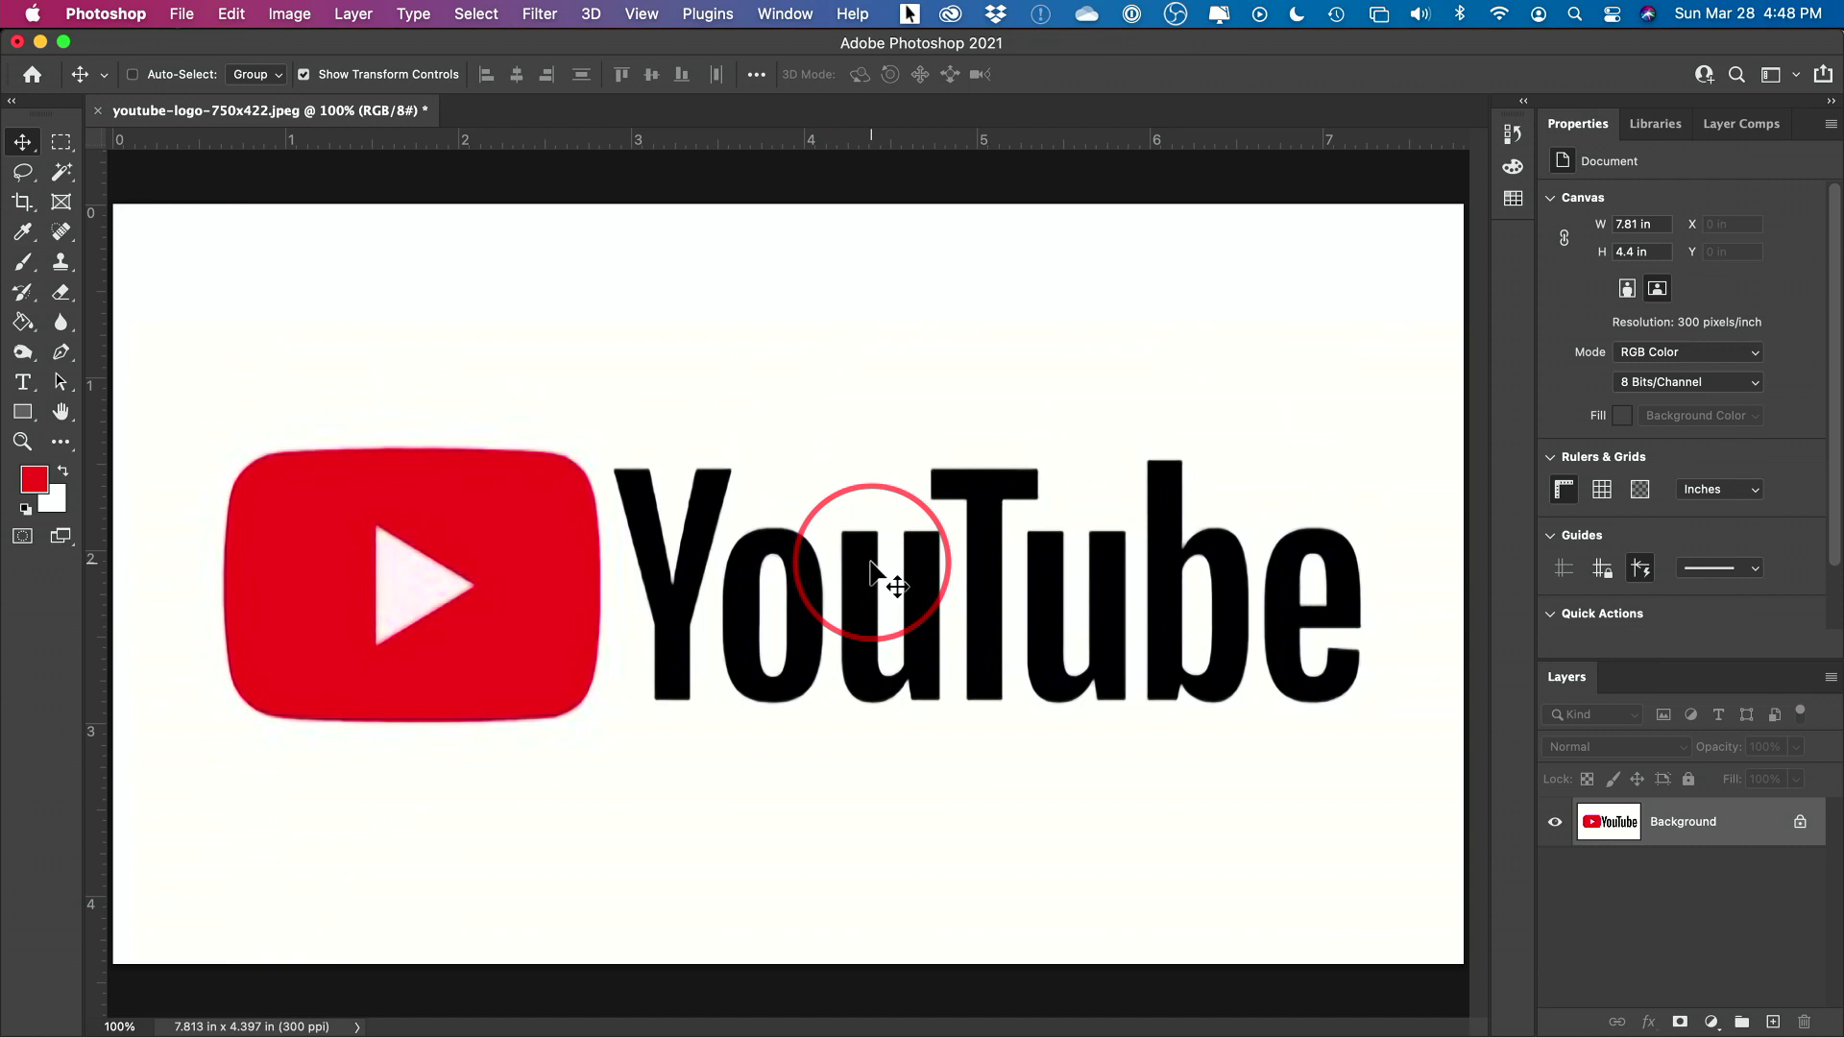
pyautogui.scroll(1, 870, 573)
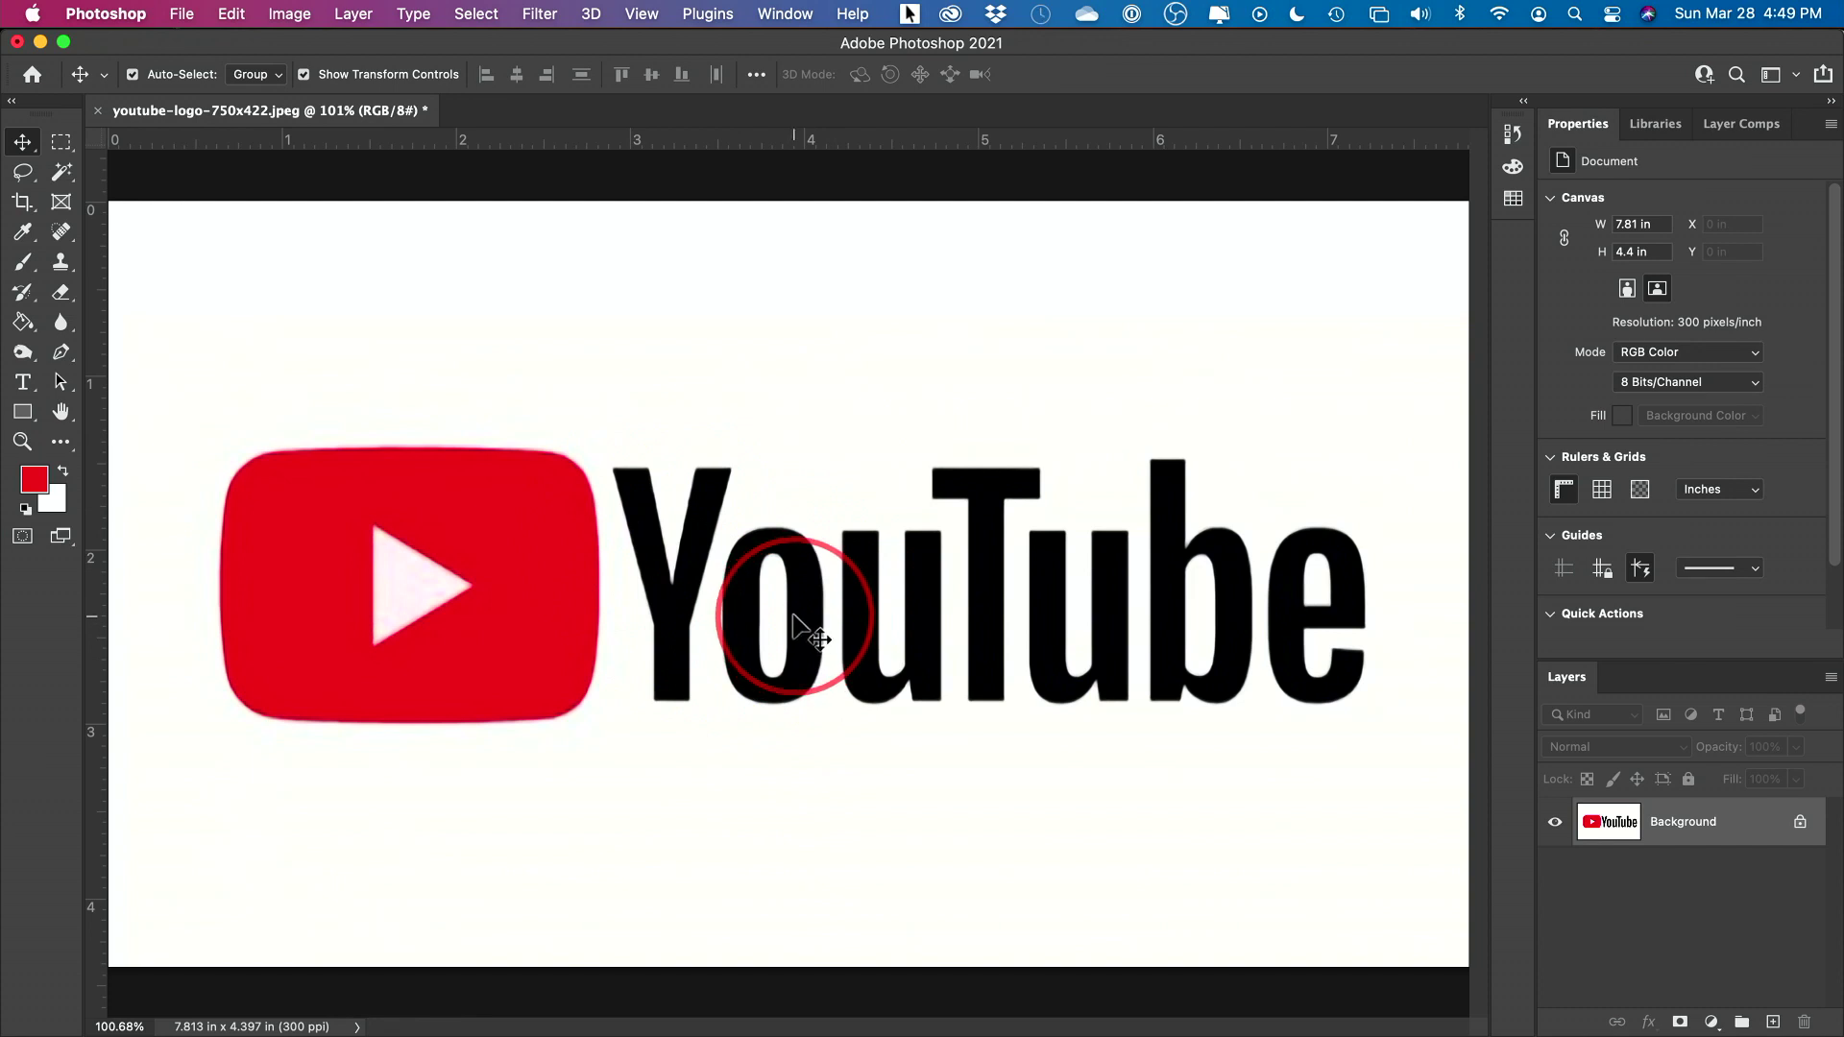
# Sample the red of the logo's play button as the foreground color and open it in the Color Picker
pyautogui.click(17, 233)
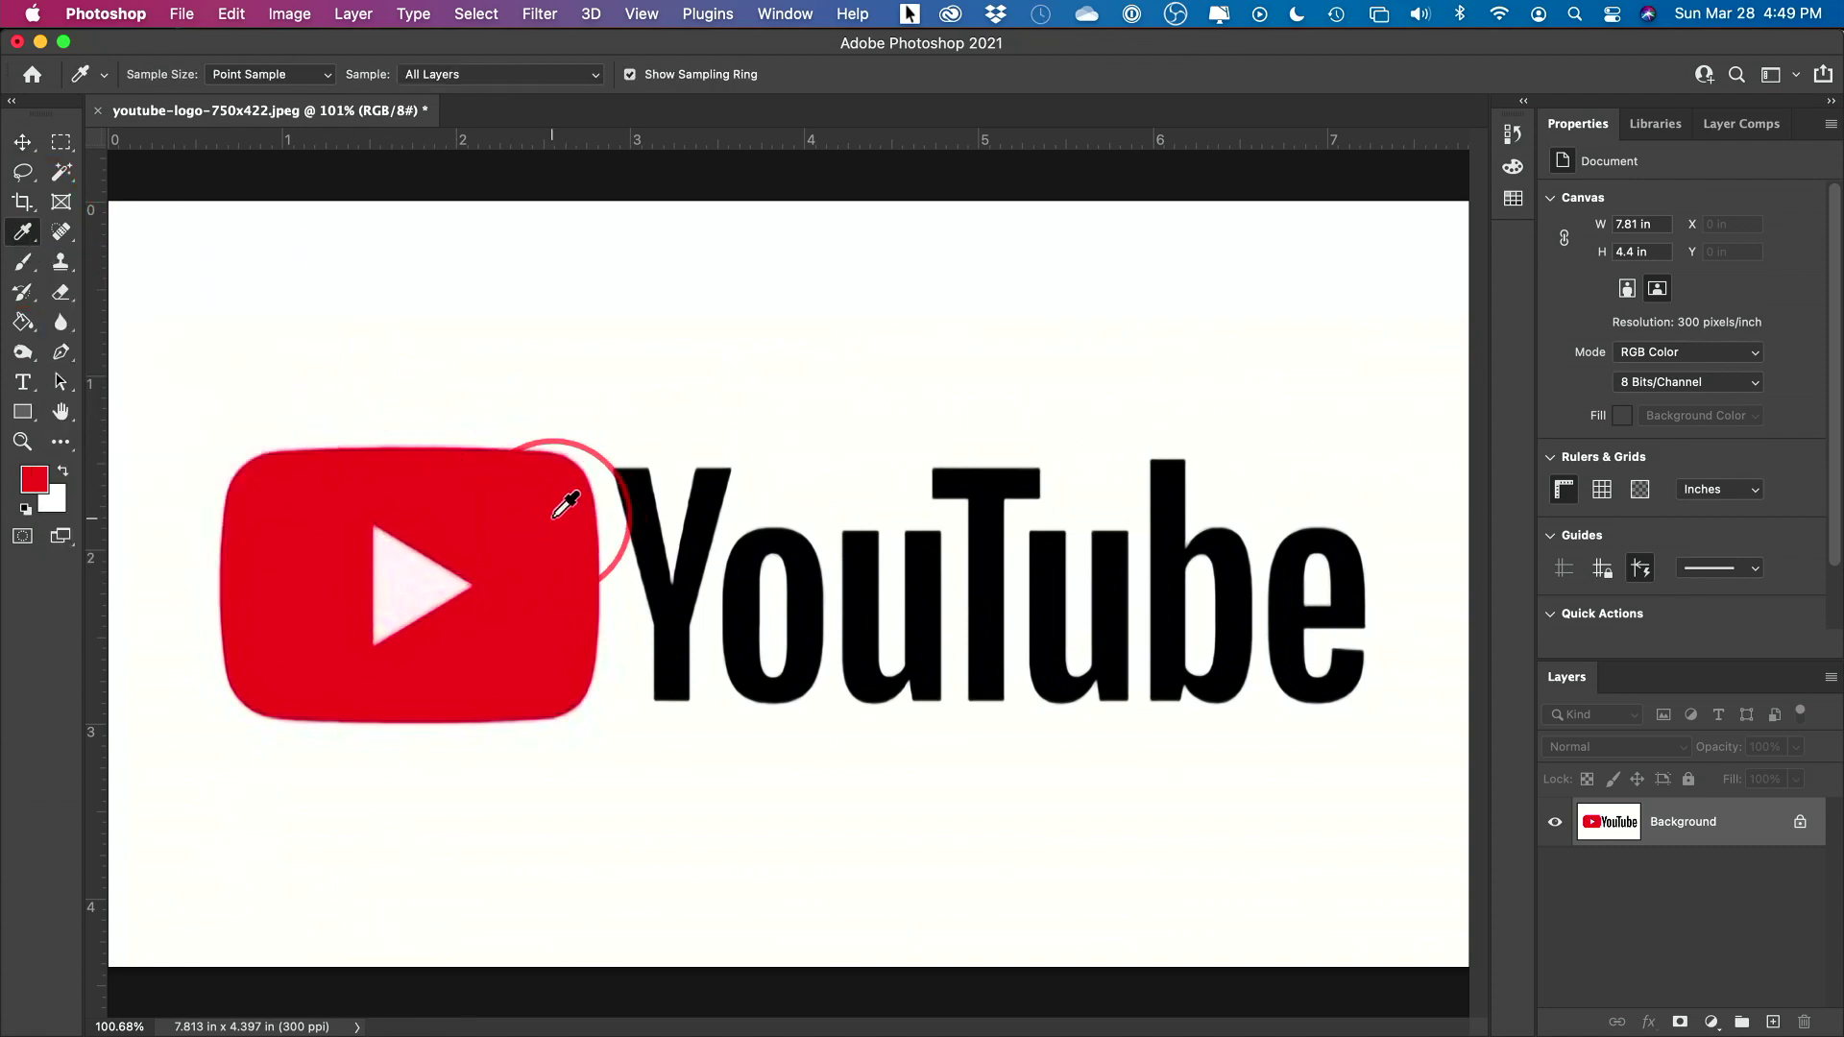
pyautogui.moveTo(553, 517); pyautogui.dragTo(514, 527)
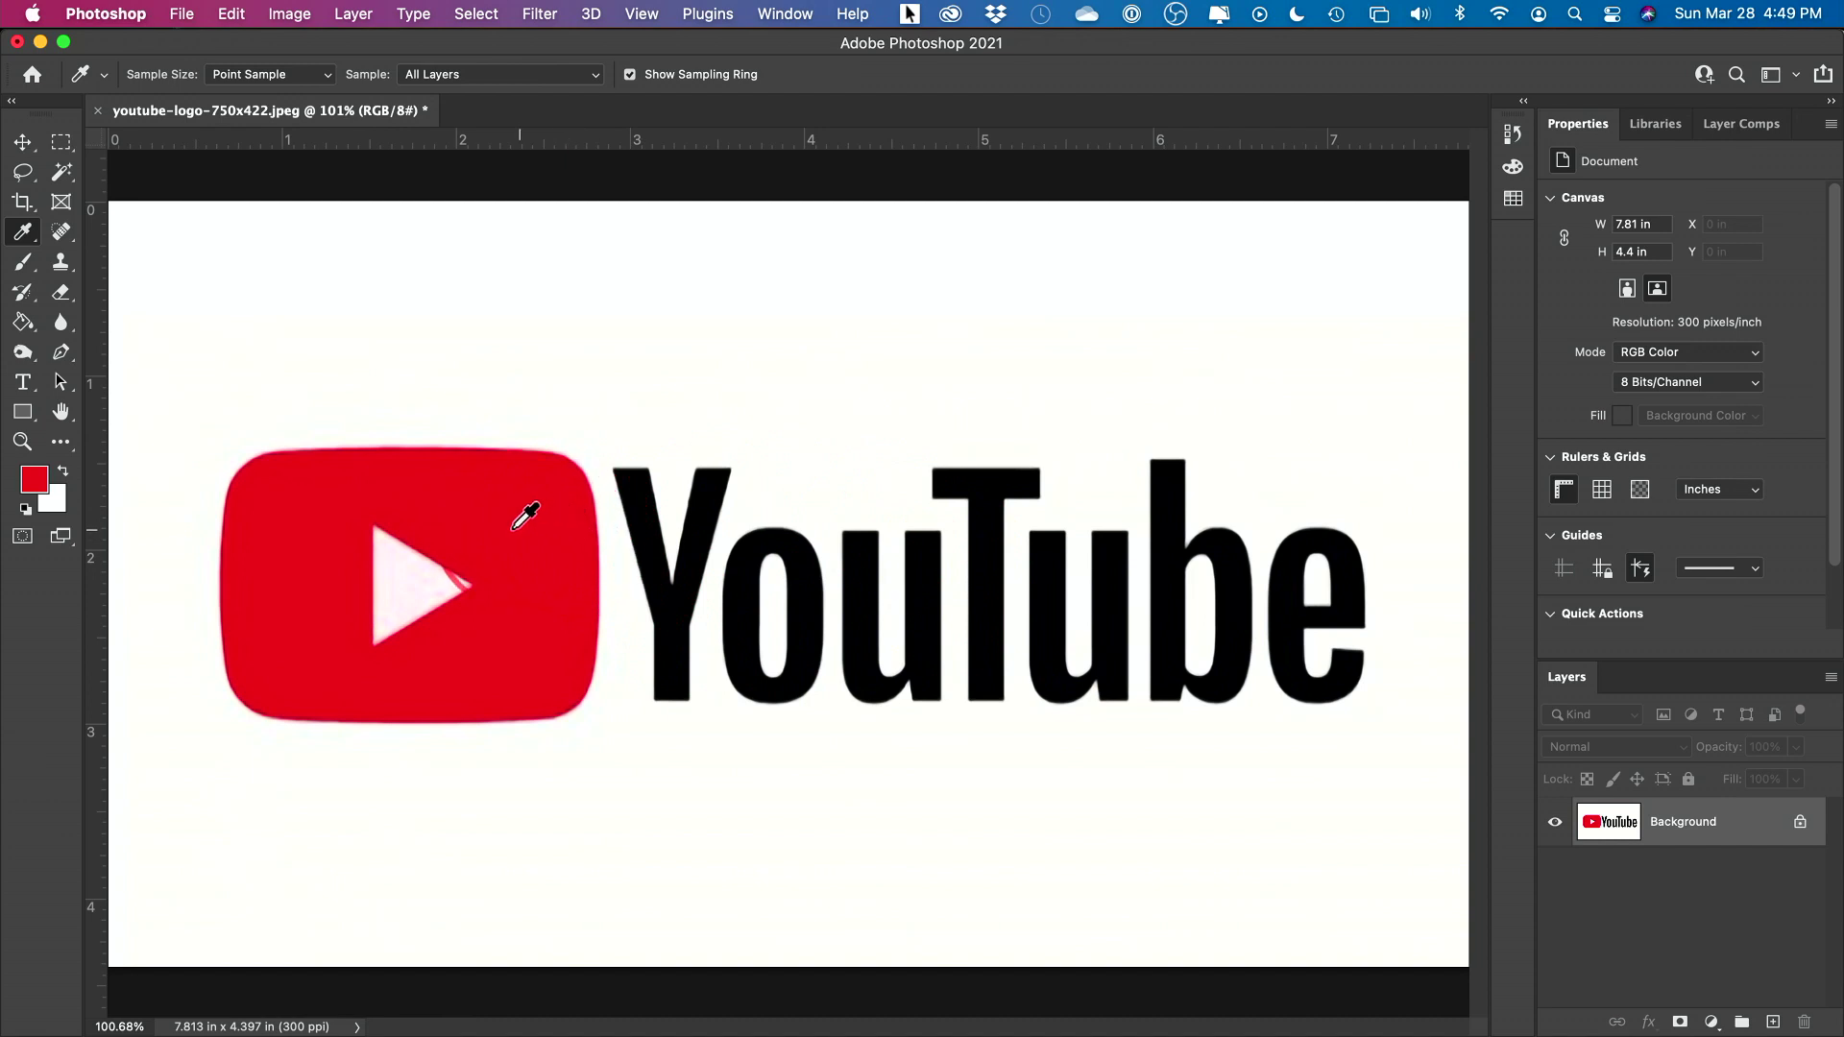
pyautogui.click(513, 527)
pyautogui.click(34, 478)
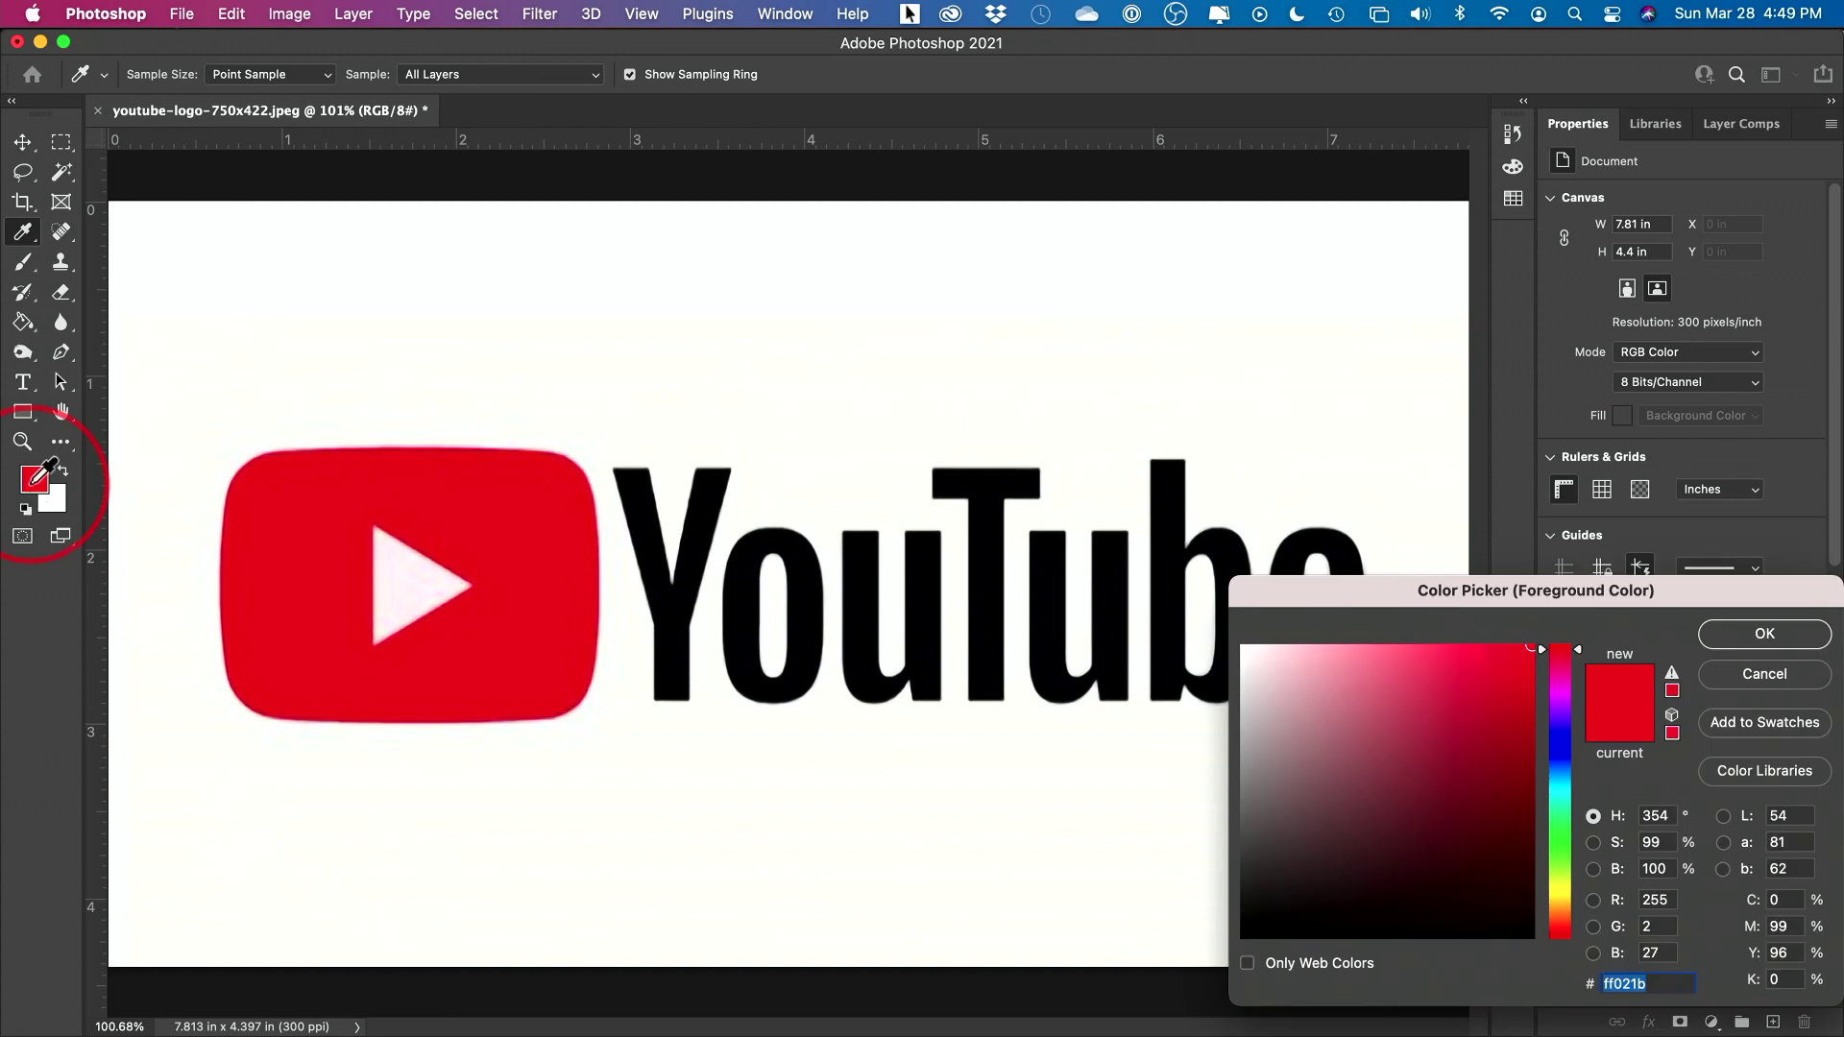
pyautogui.moveTo(388, 514); pyautogui.dragTo(485, 501)
pyautogui.click(1606, 984)
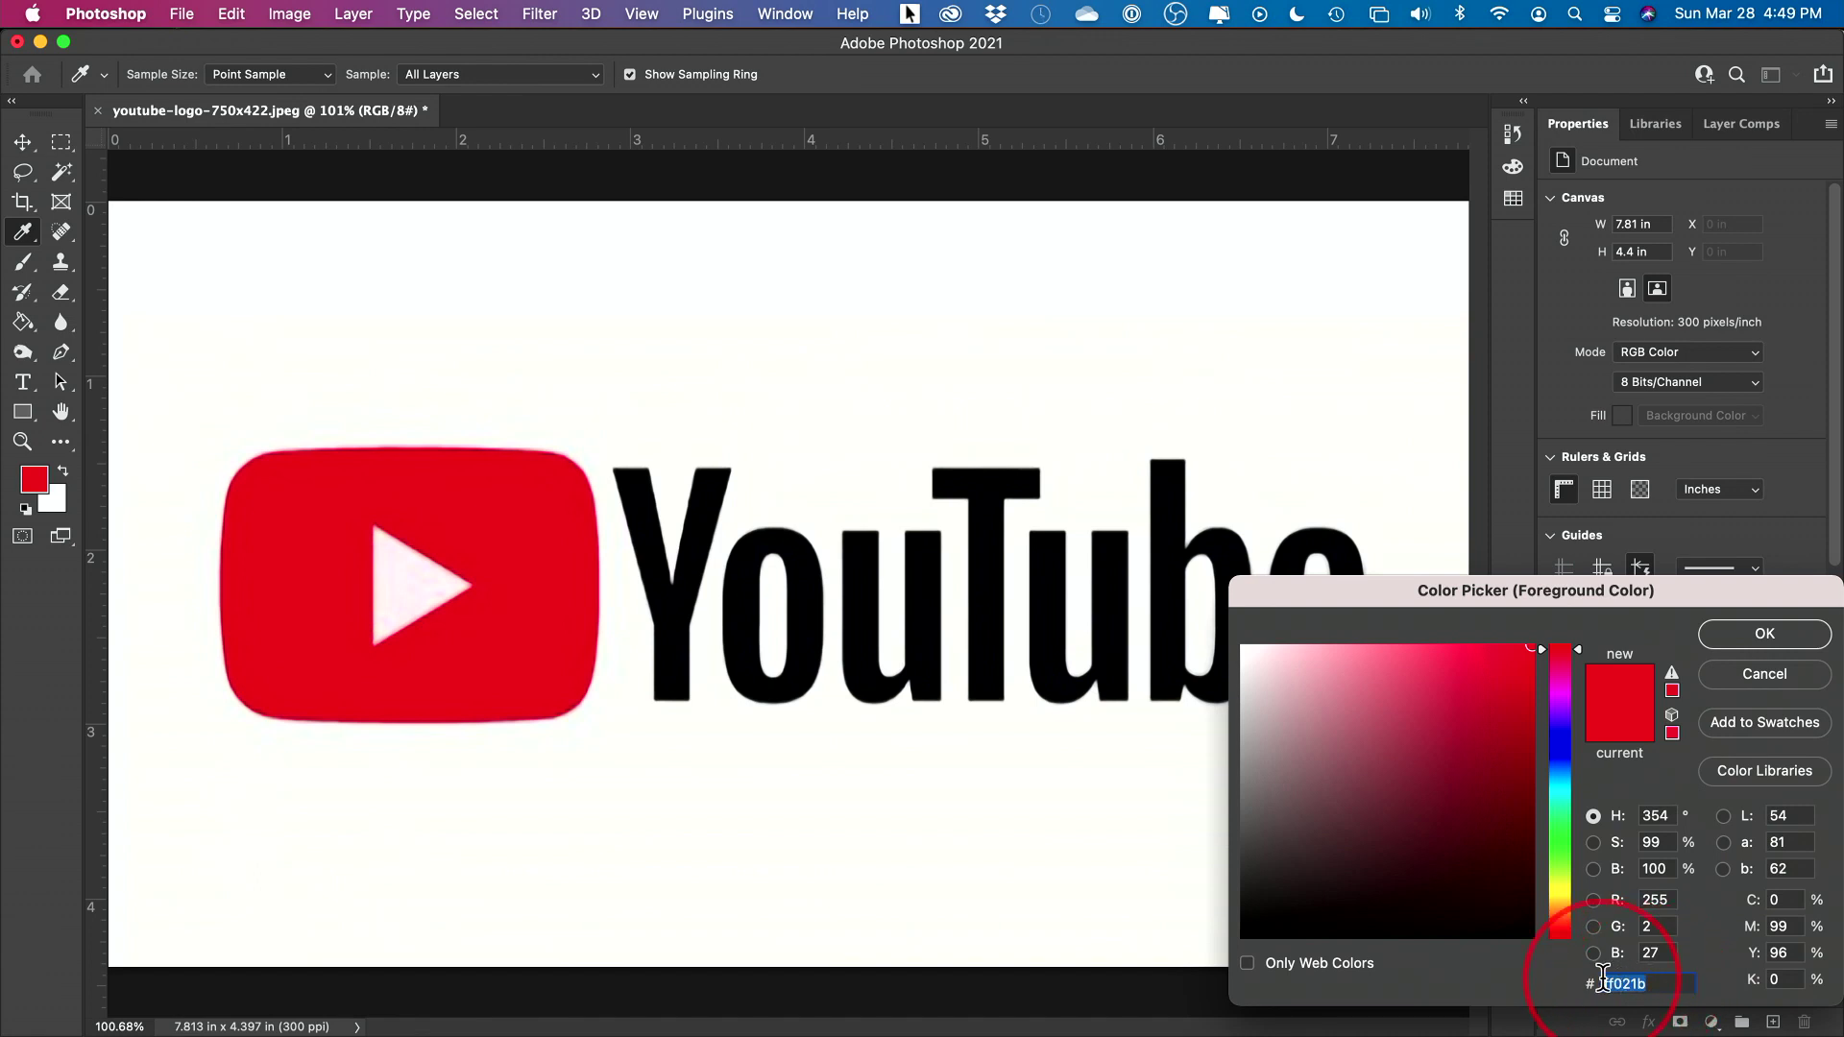
# Save the sampled red as a swatch named "youtube logo" in the current library and accept the foreground color
pyautogui.click(1720, 724)
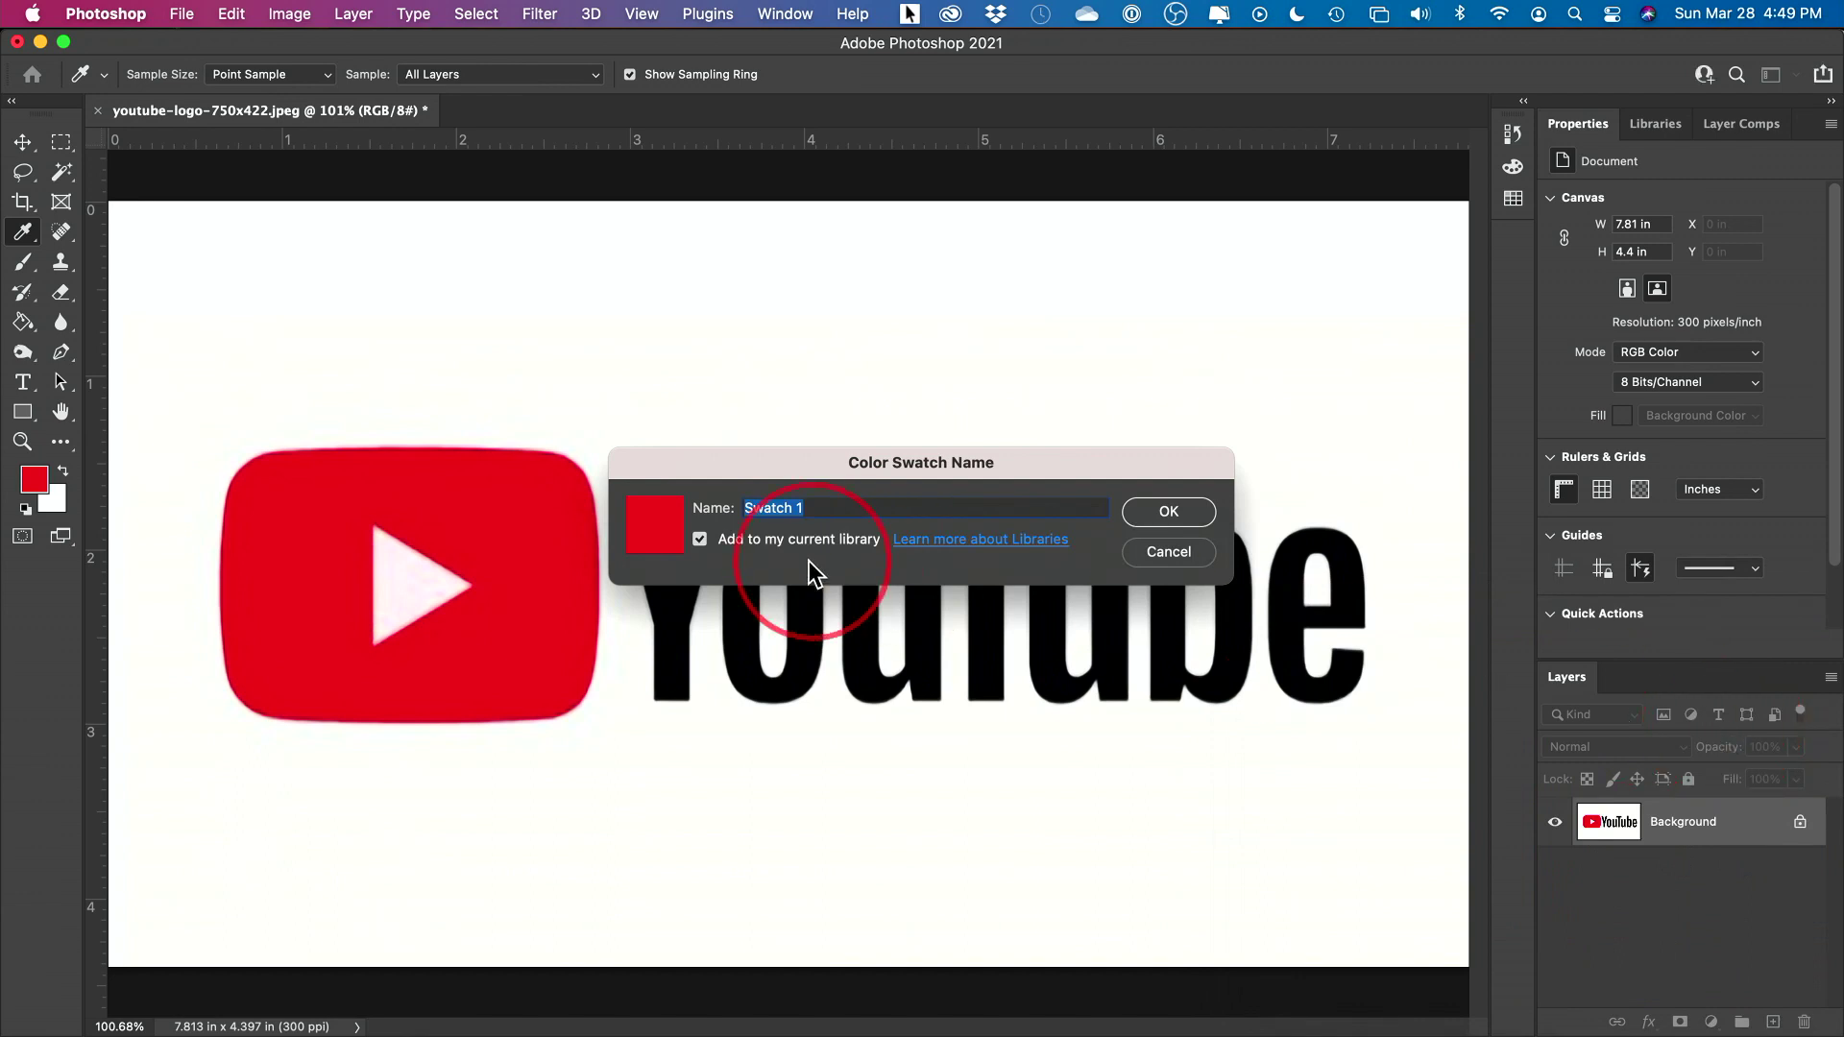
pyautogui.write('youtube logo')
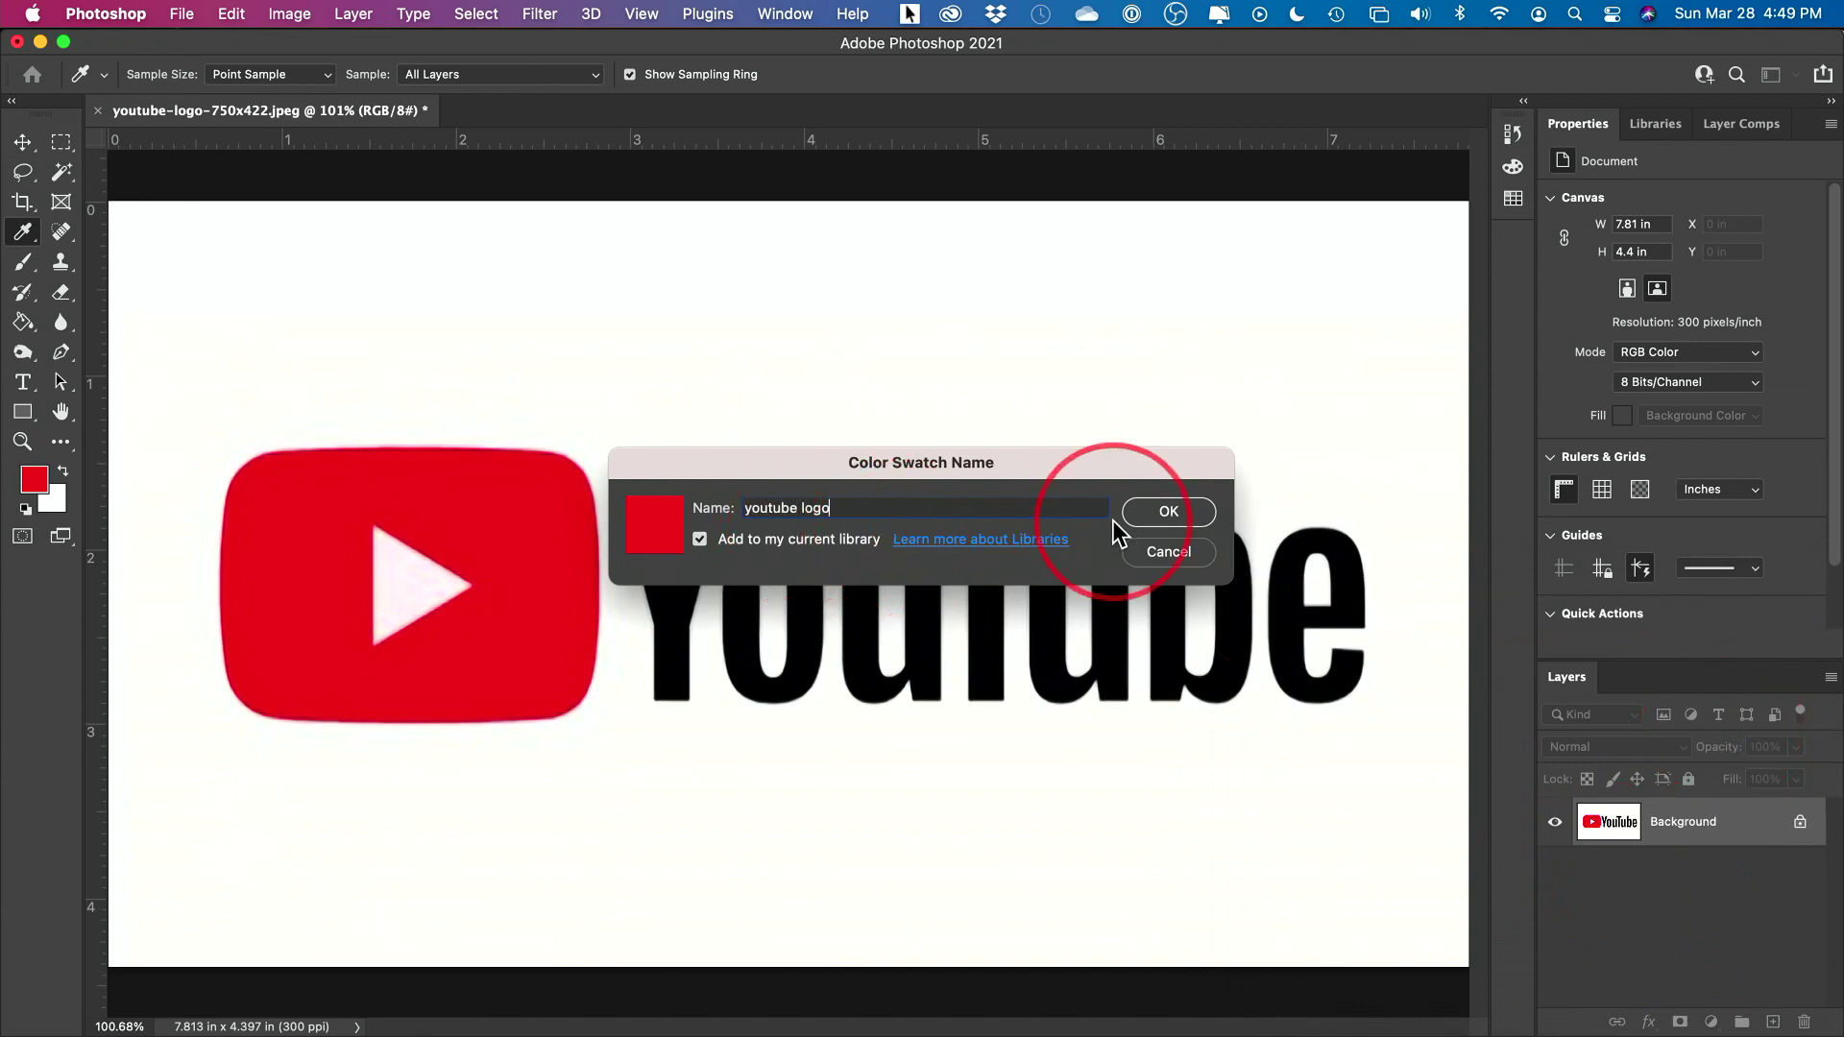
pyautogui.click(1160, 514)
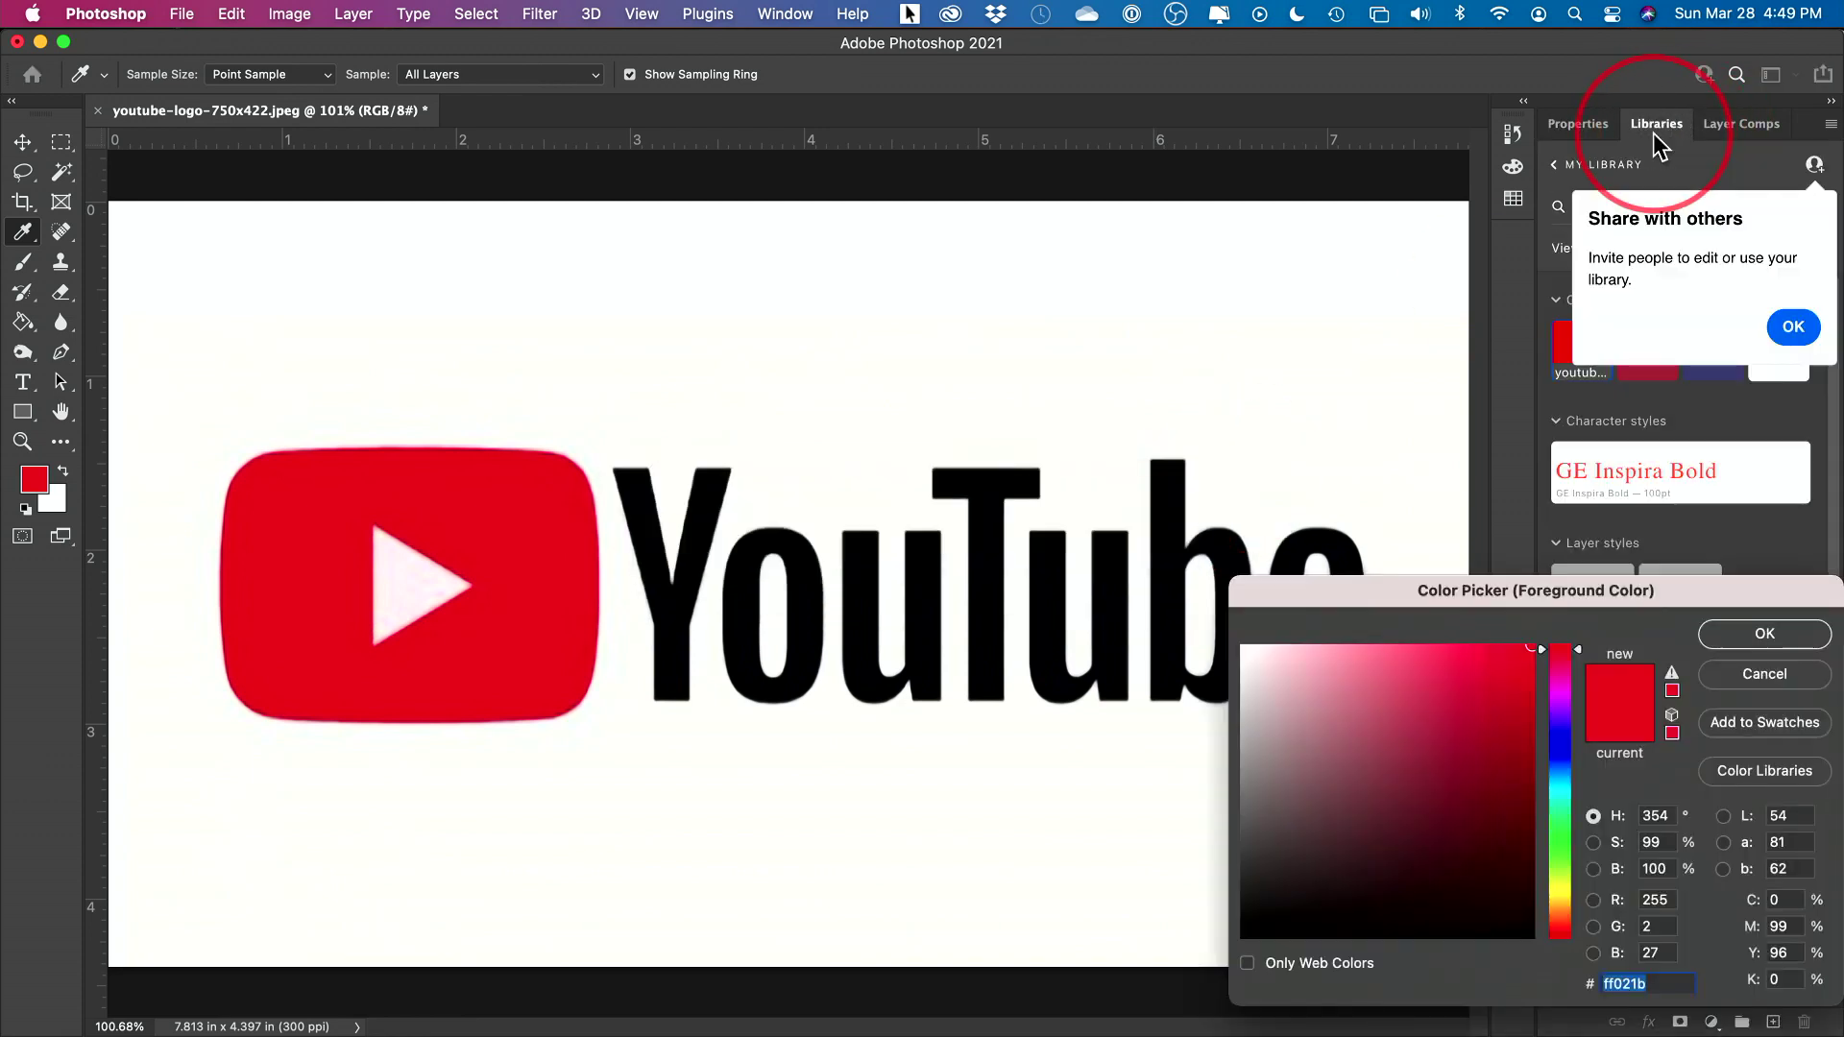
pyautogui.click(1765, 631)
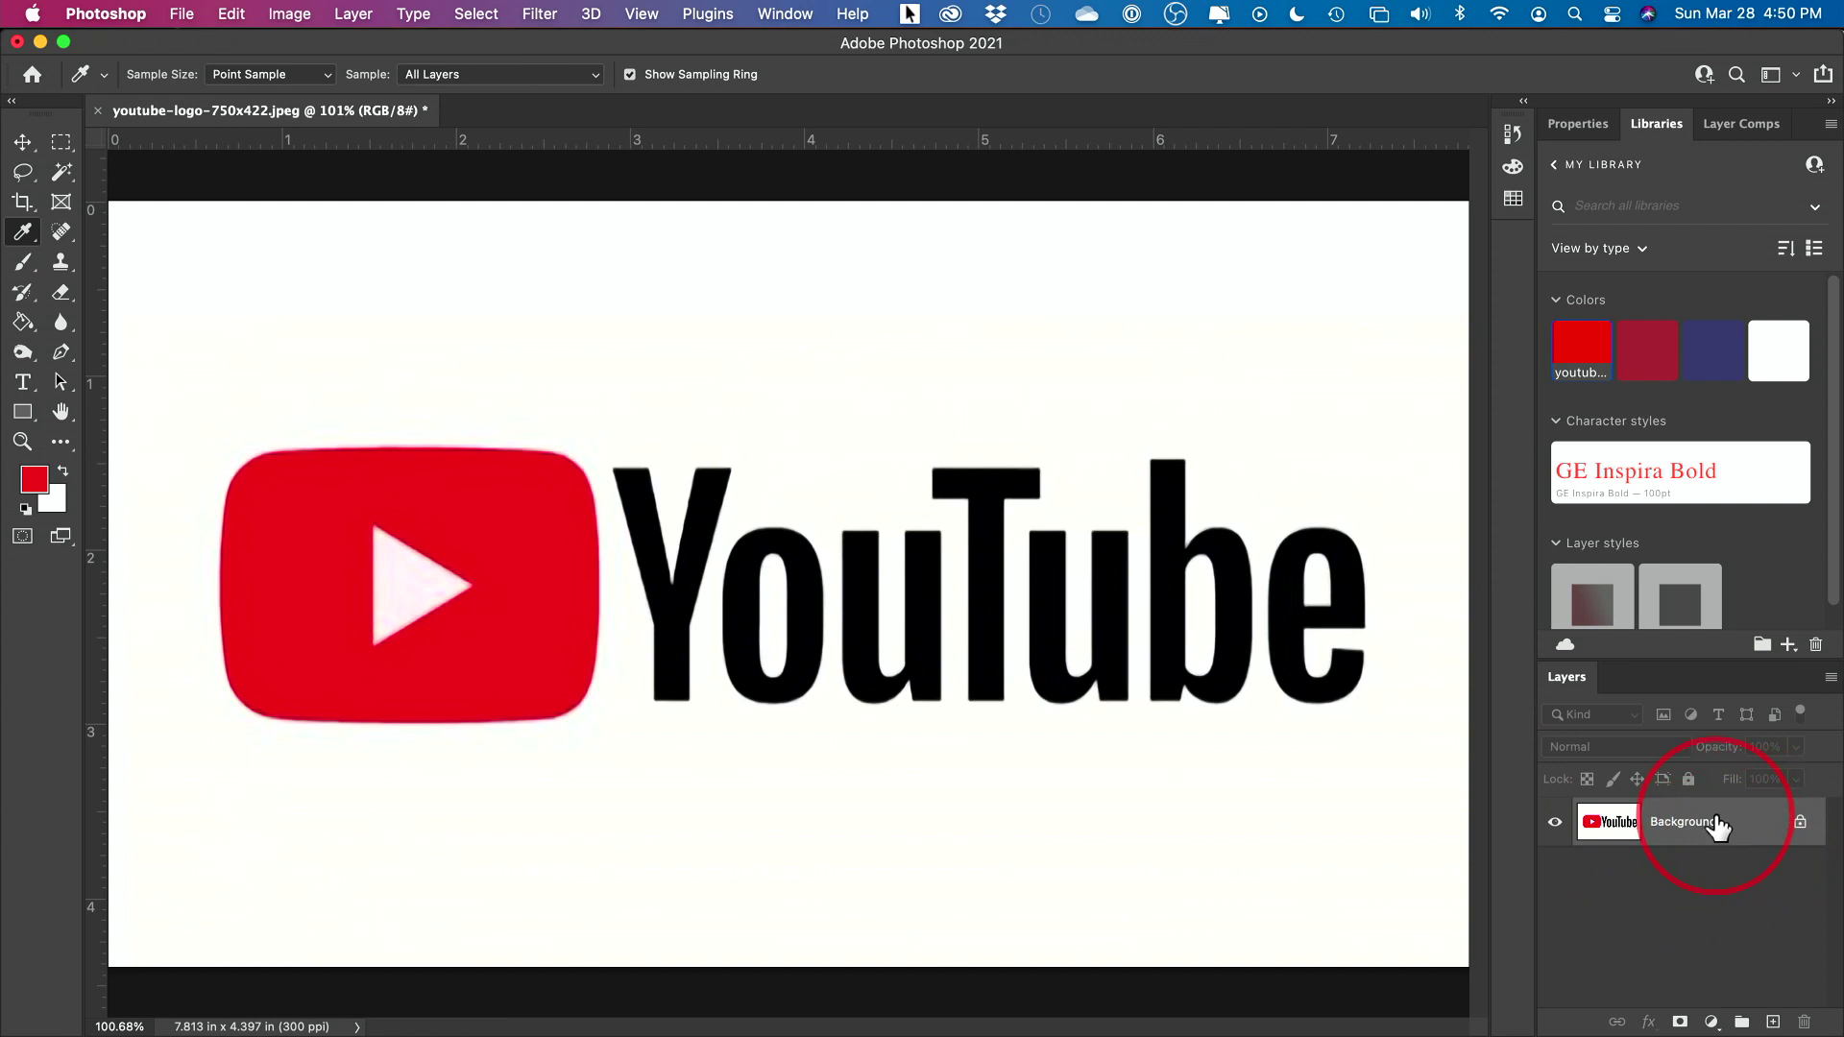
# Desaturate the logo image and accept white (ffffff) as the background color
pyautogui.click(298, 15)
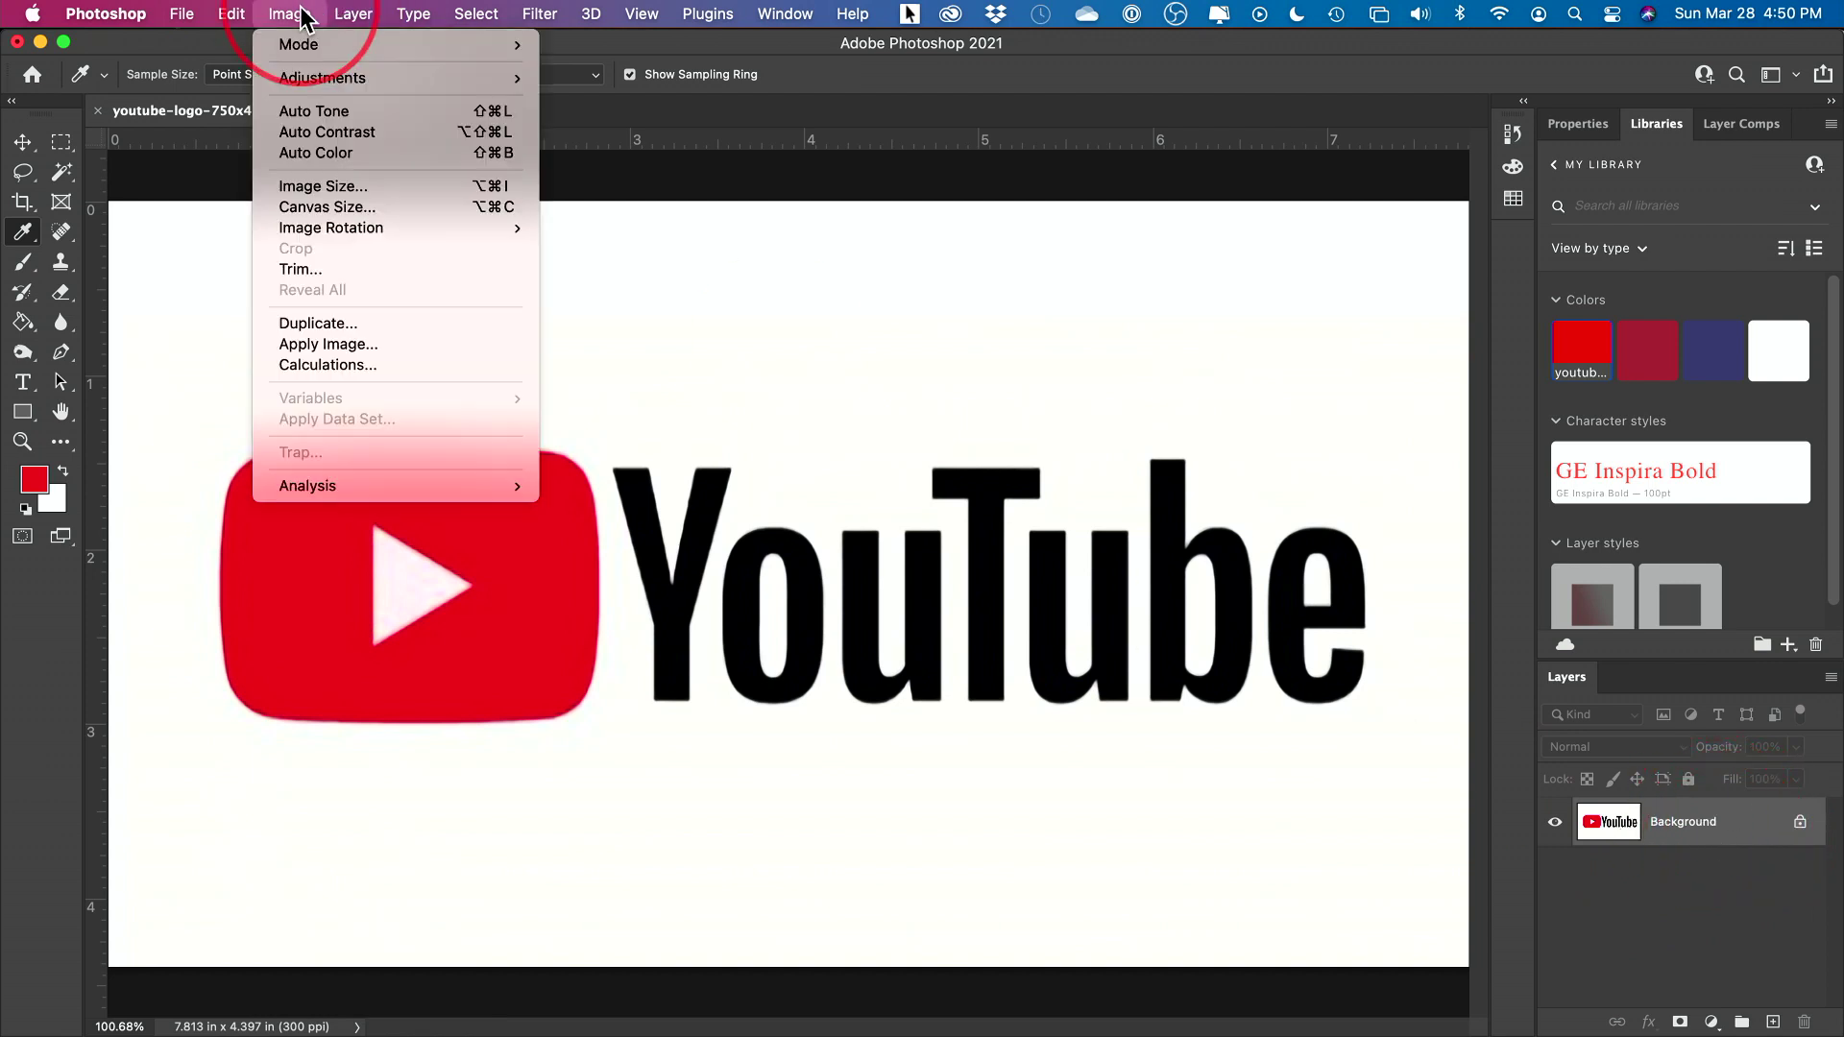
pyautogui.moveTo(288, 77)
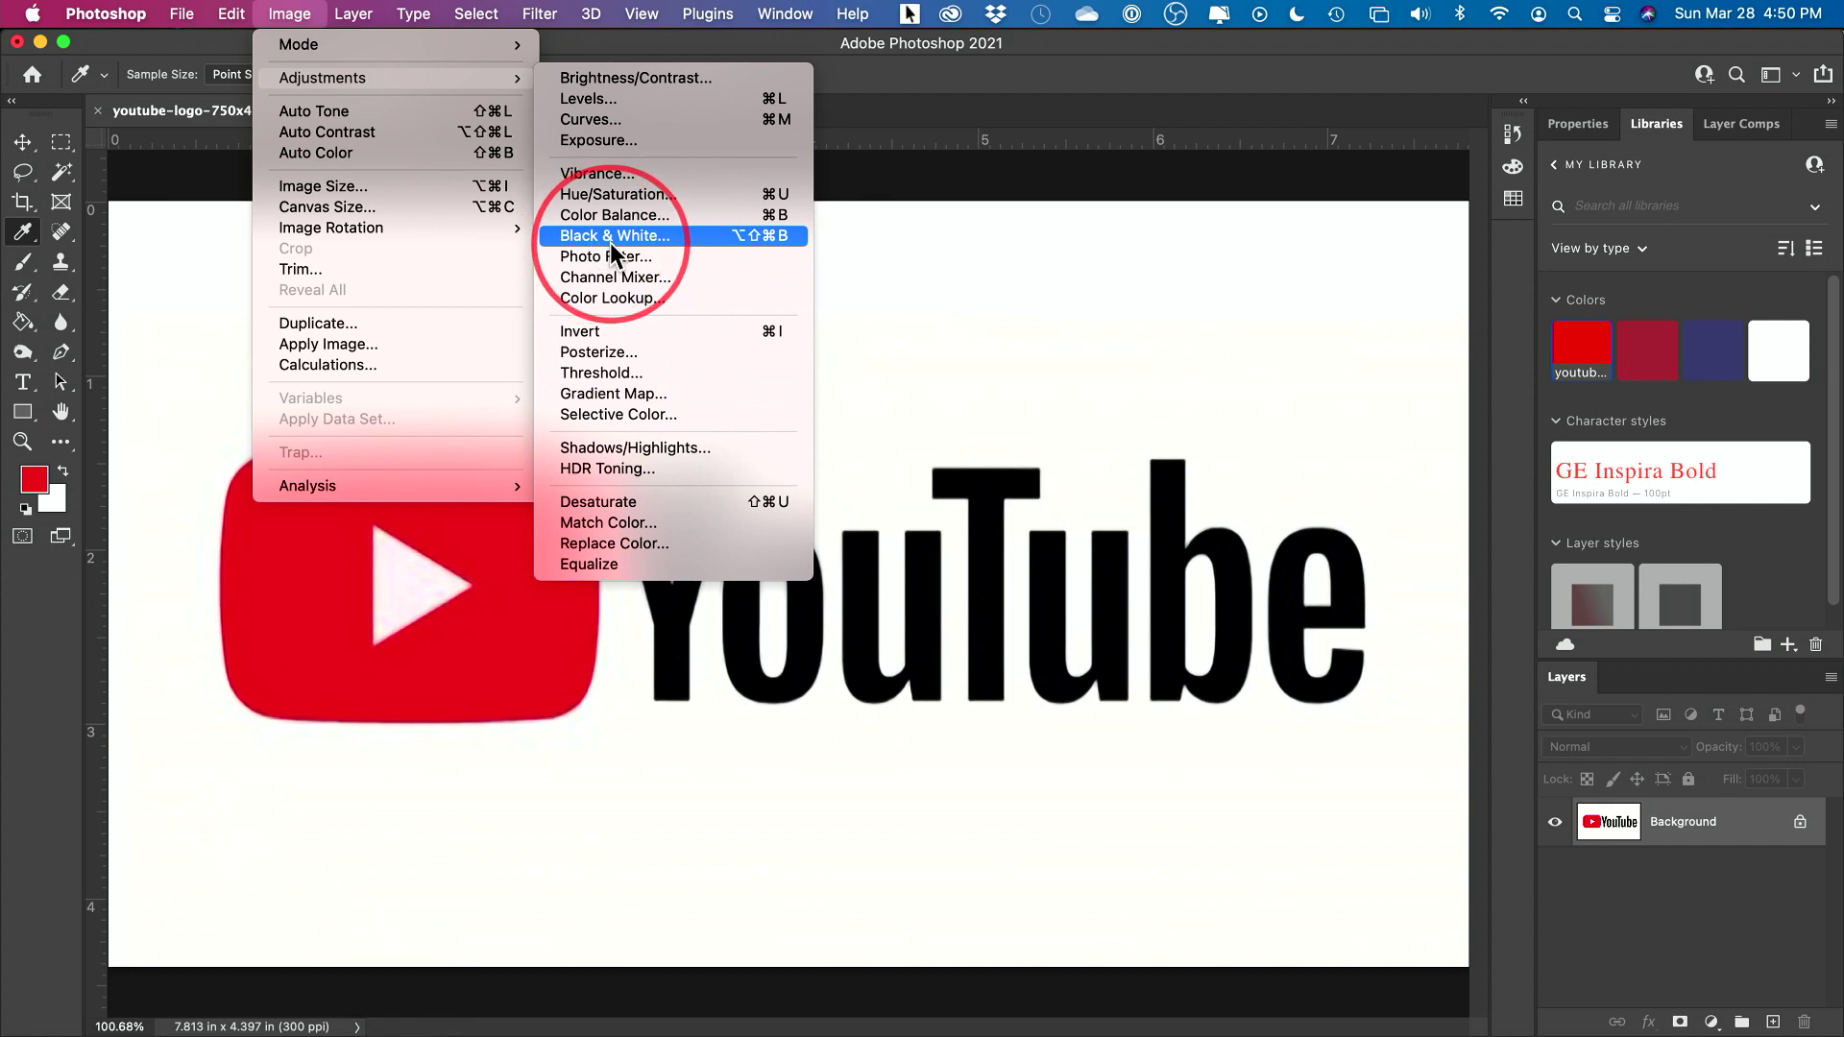
pyautogui.click(656, 504)
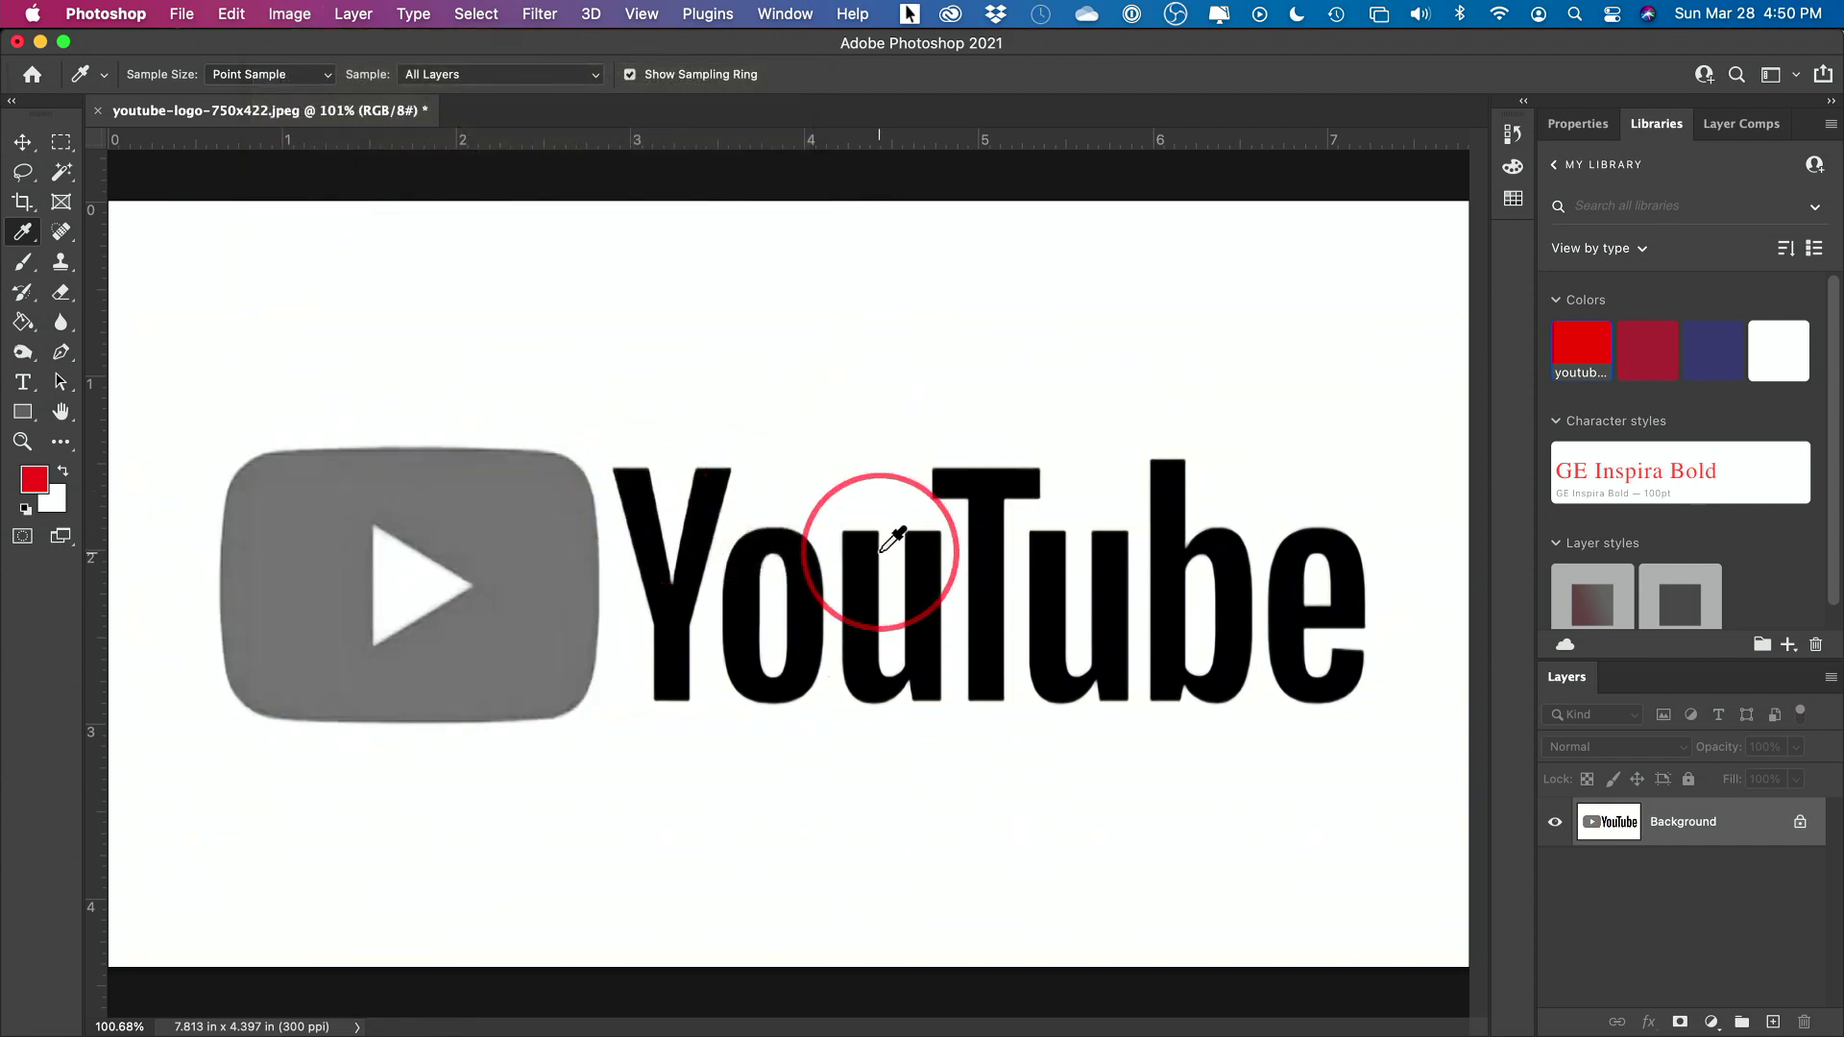
pyautogui.click(59, 511)
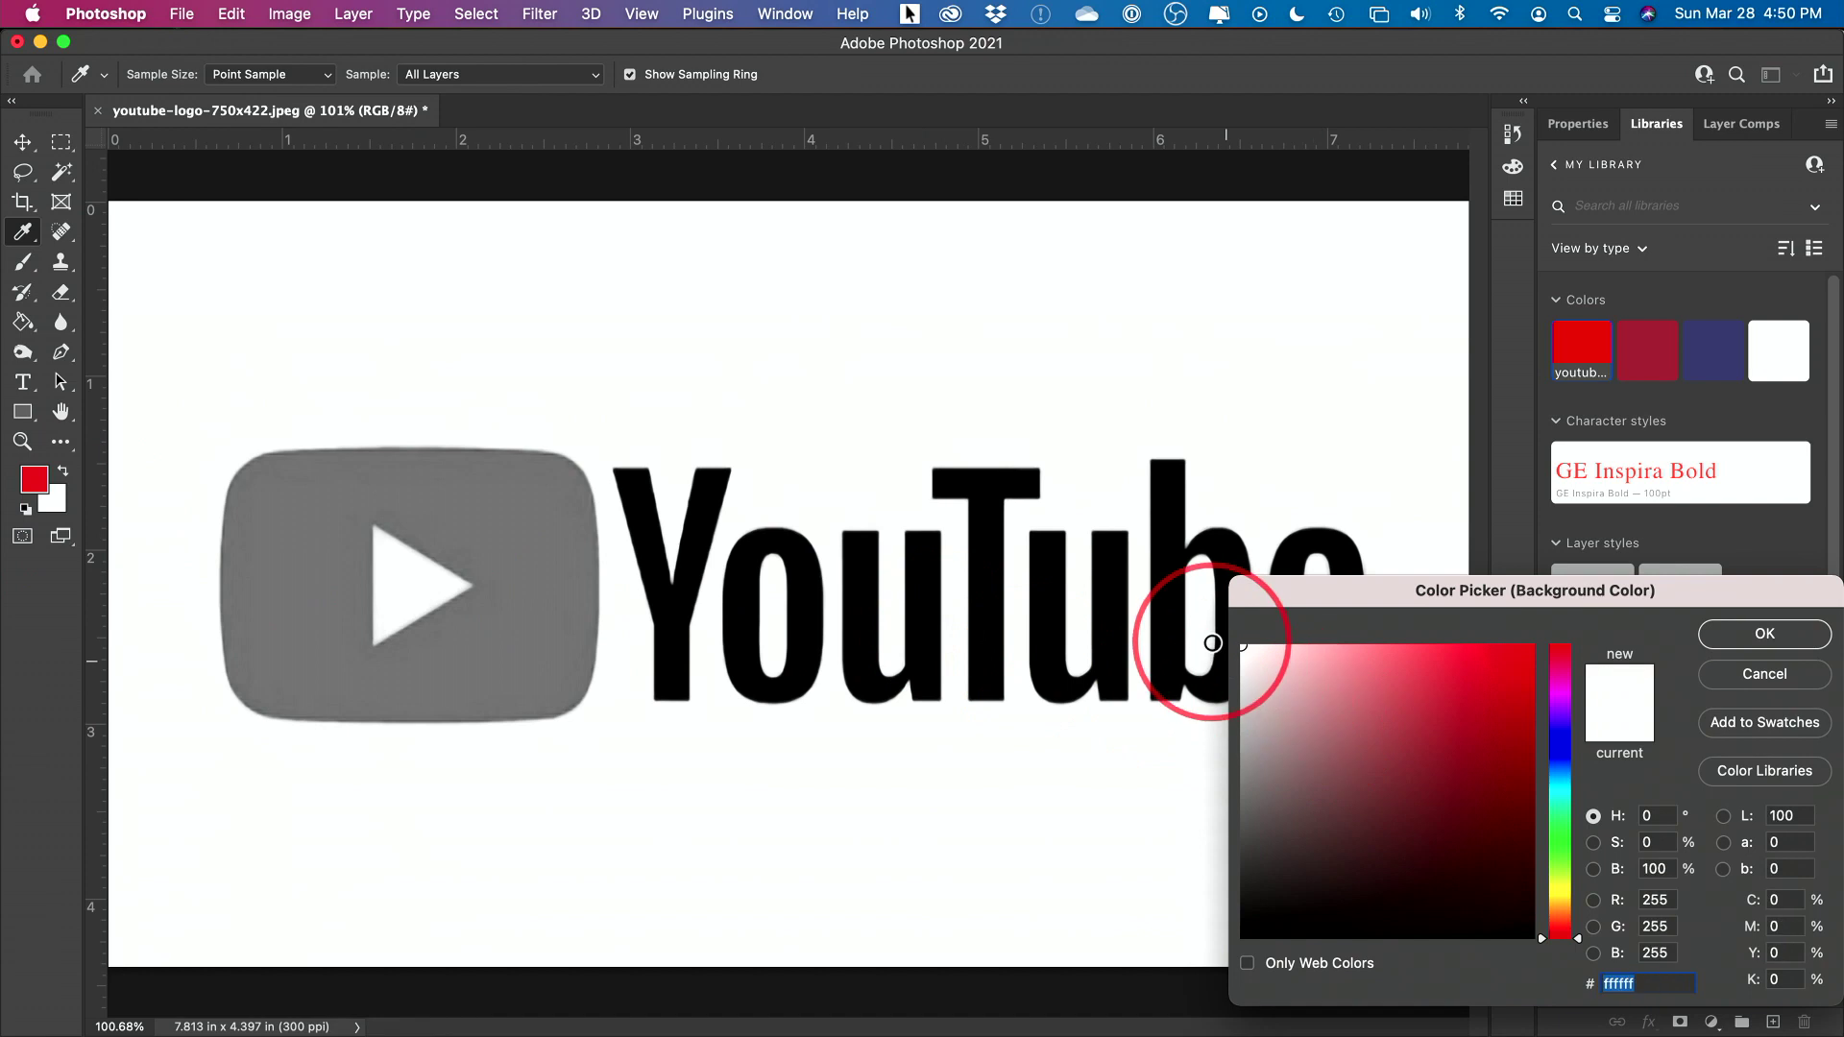
pyautogui.click(1791, 634)
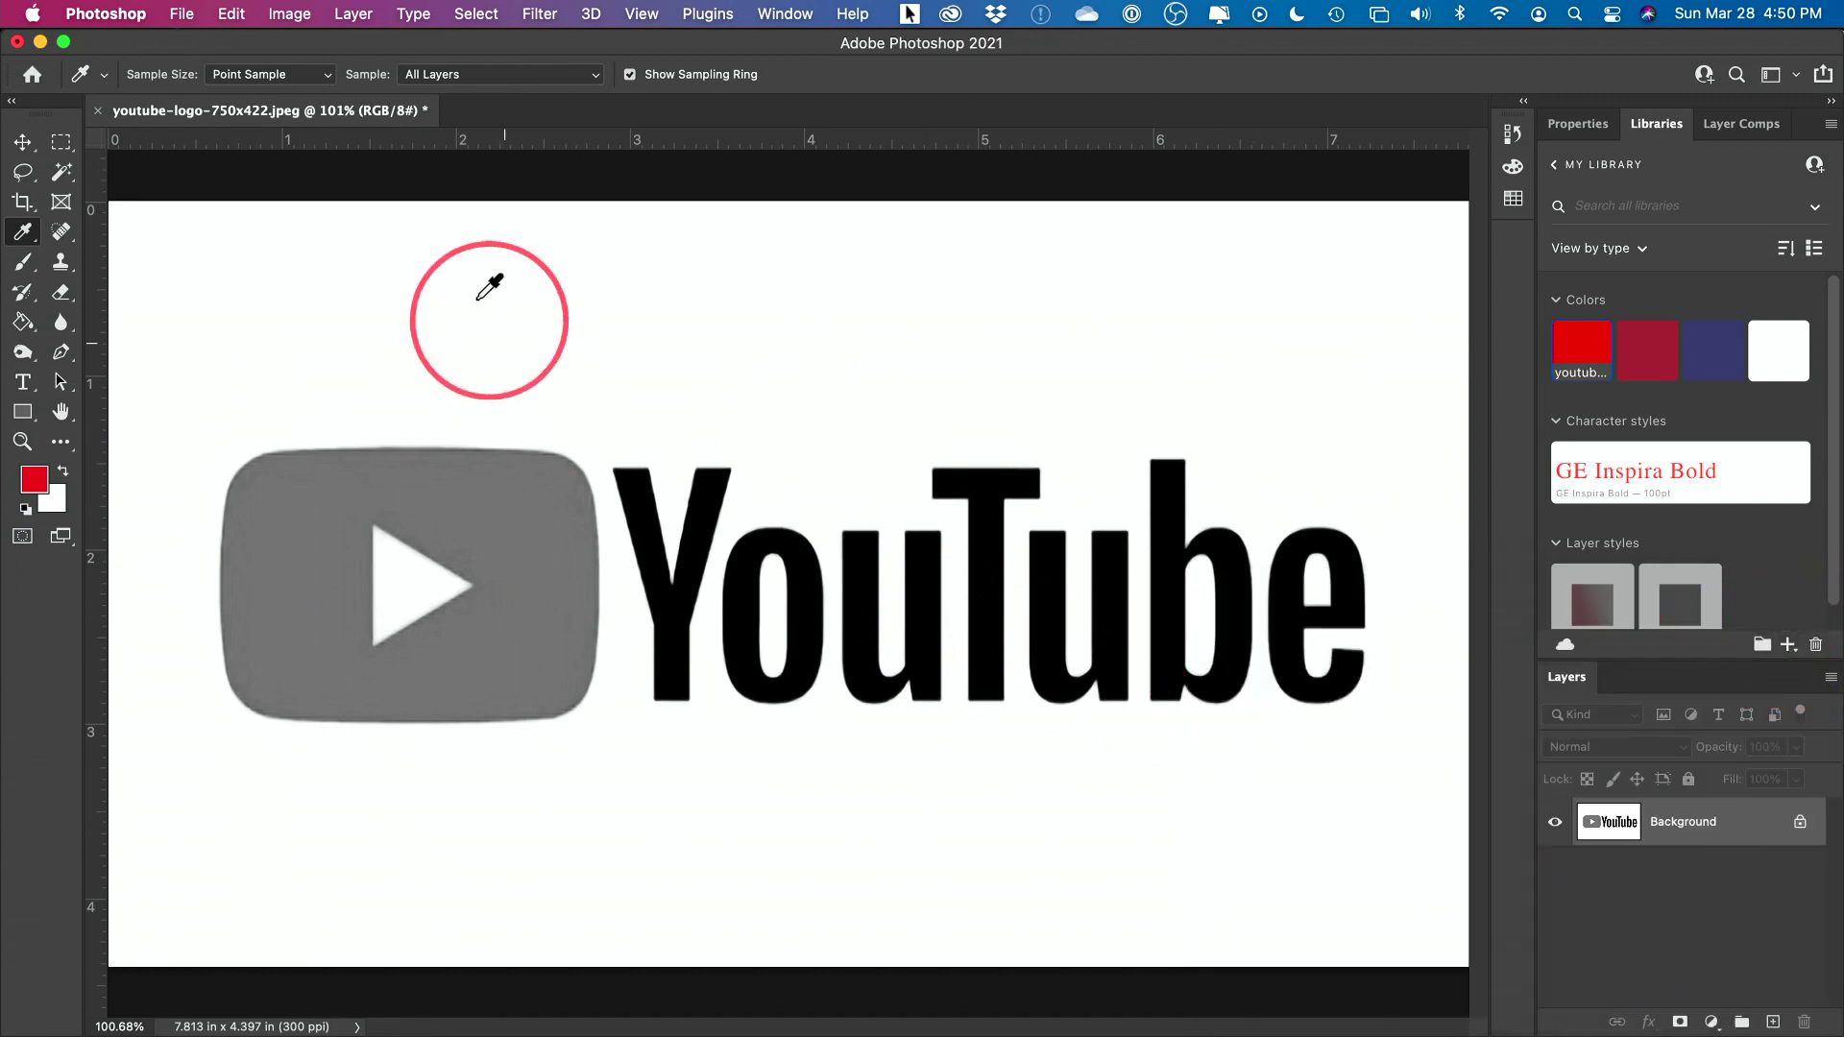
# Convert the locked Background into a regular layer with the default name, Normal mode and 100% opacity
pyautogui.click(355, 14)
pyautogui.moveTo(369, 48)
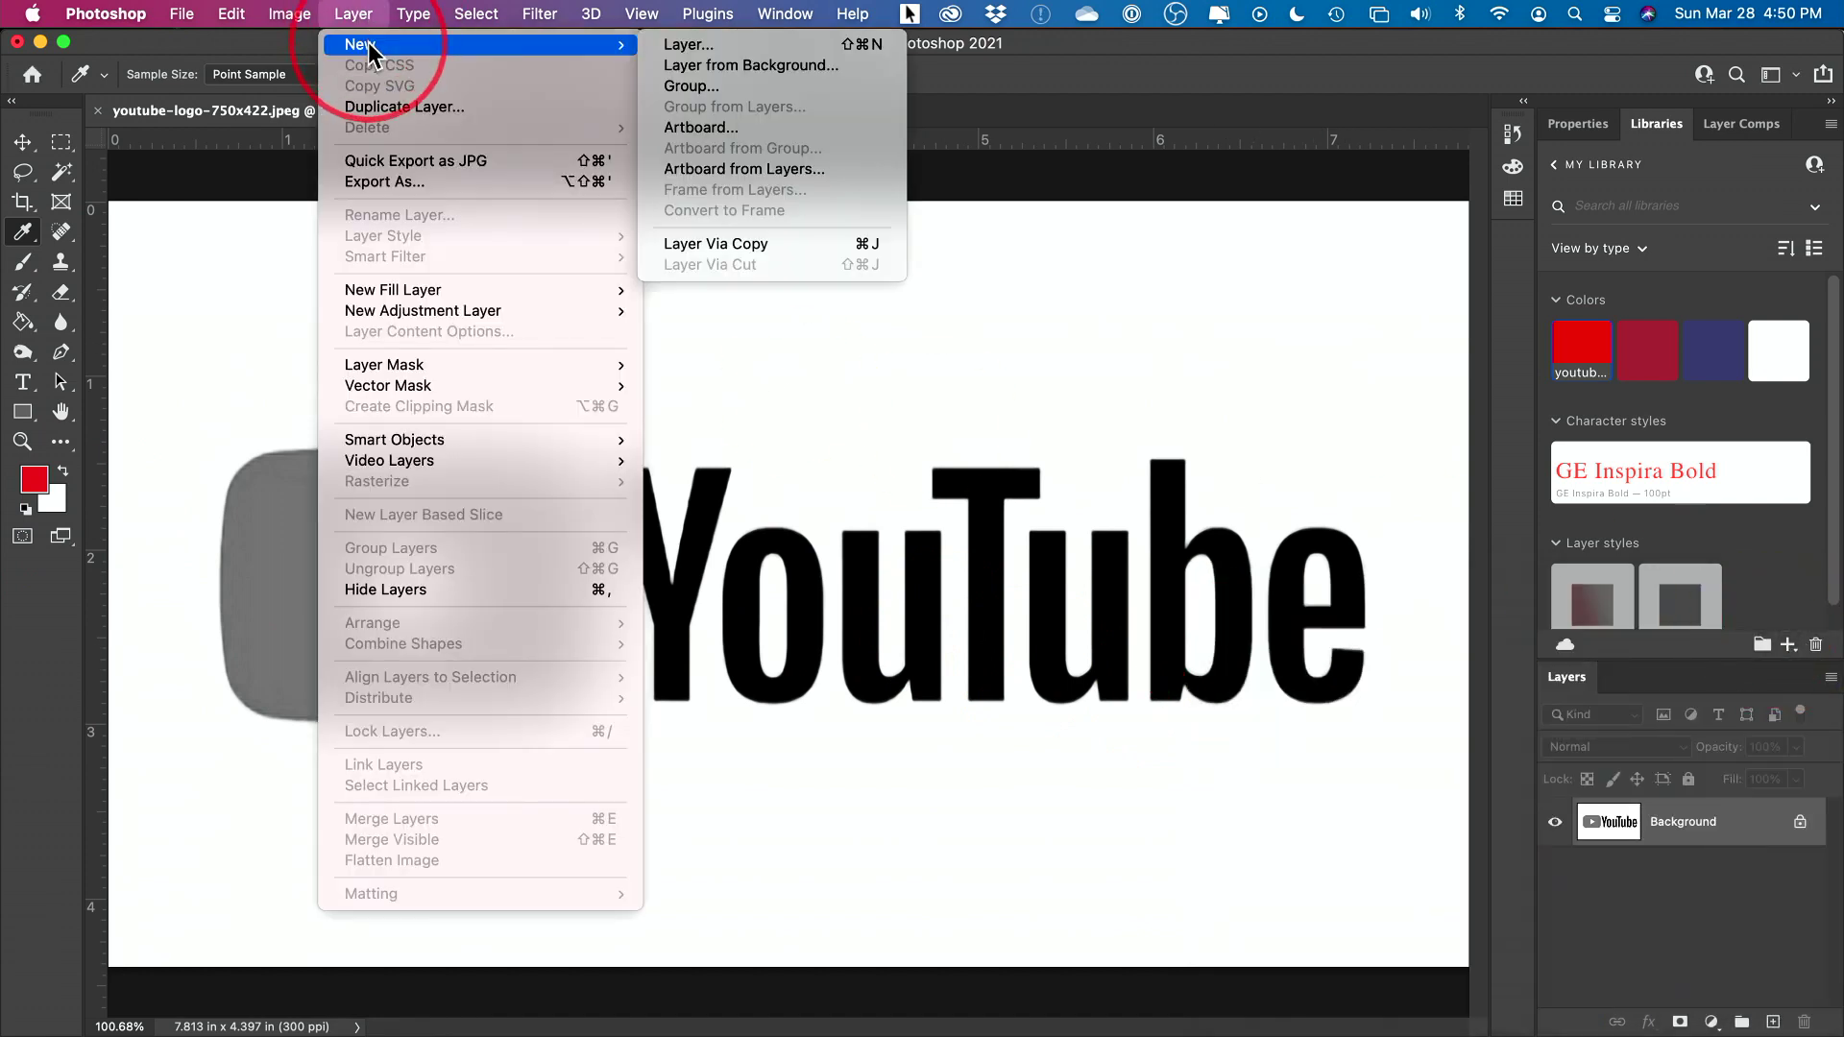
pyautogui.click(758, 66)
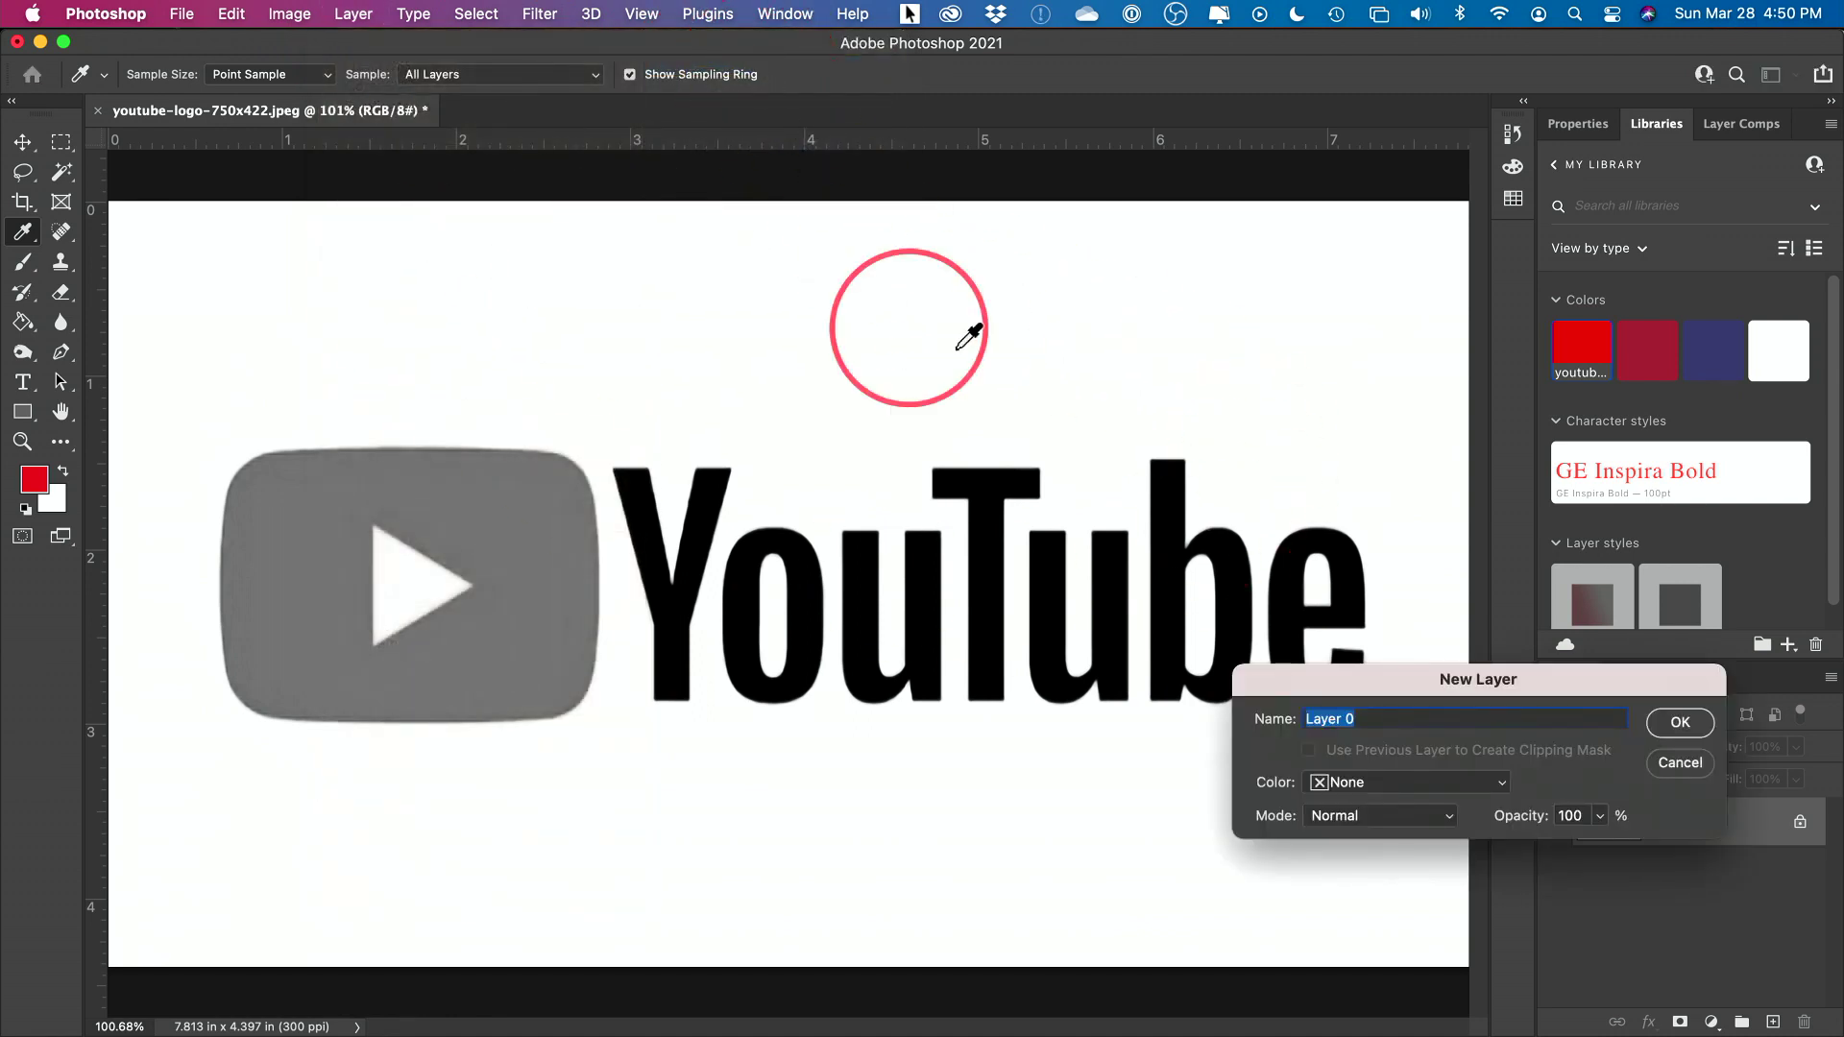
pyautogui.click(1676, 722)
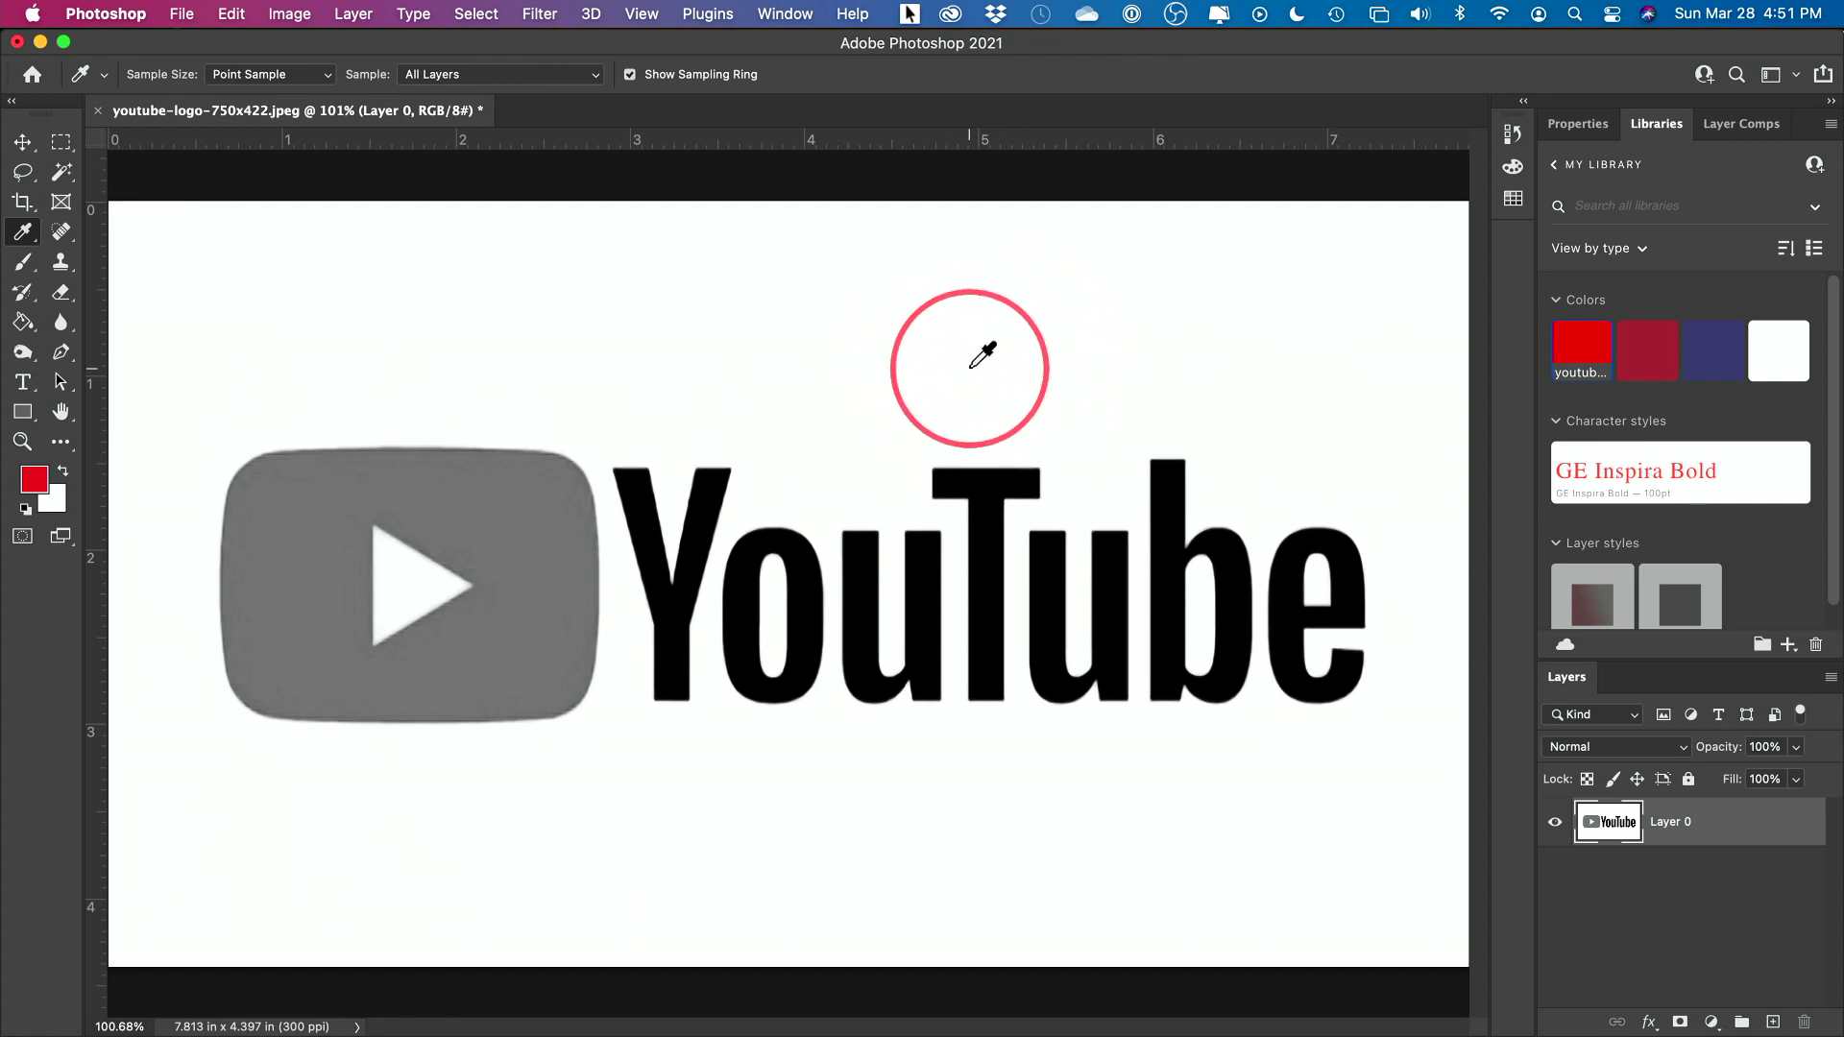
# Convert the logo layer to a smart object
pyautogui.click(1717, 846)
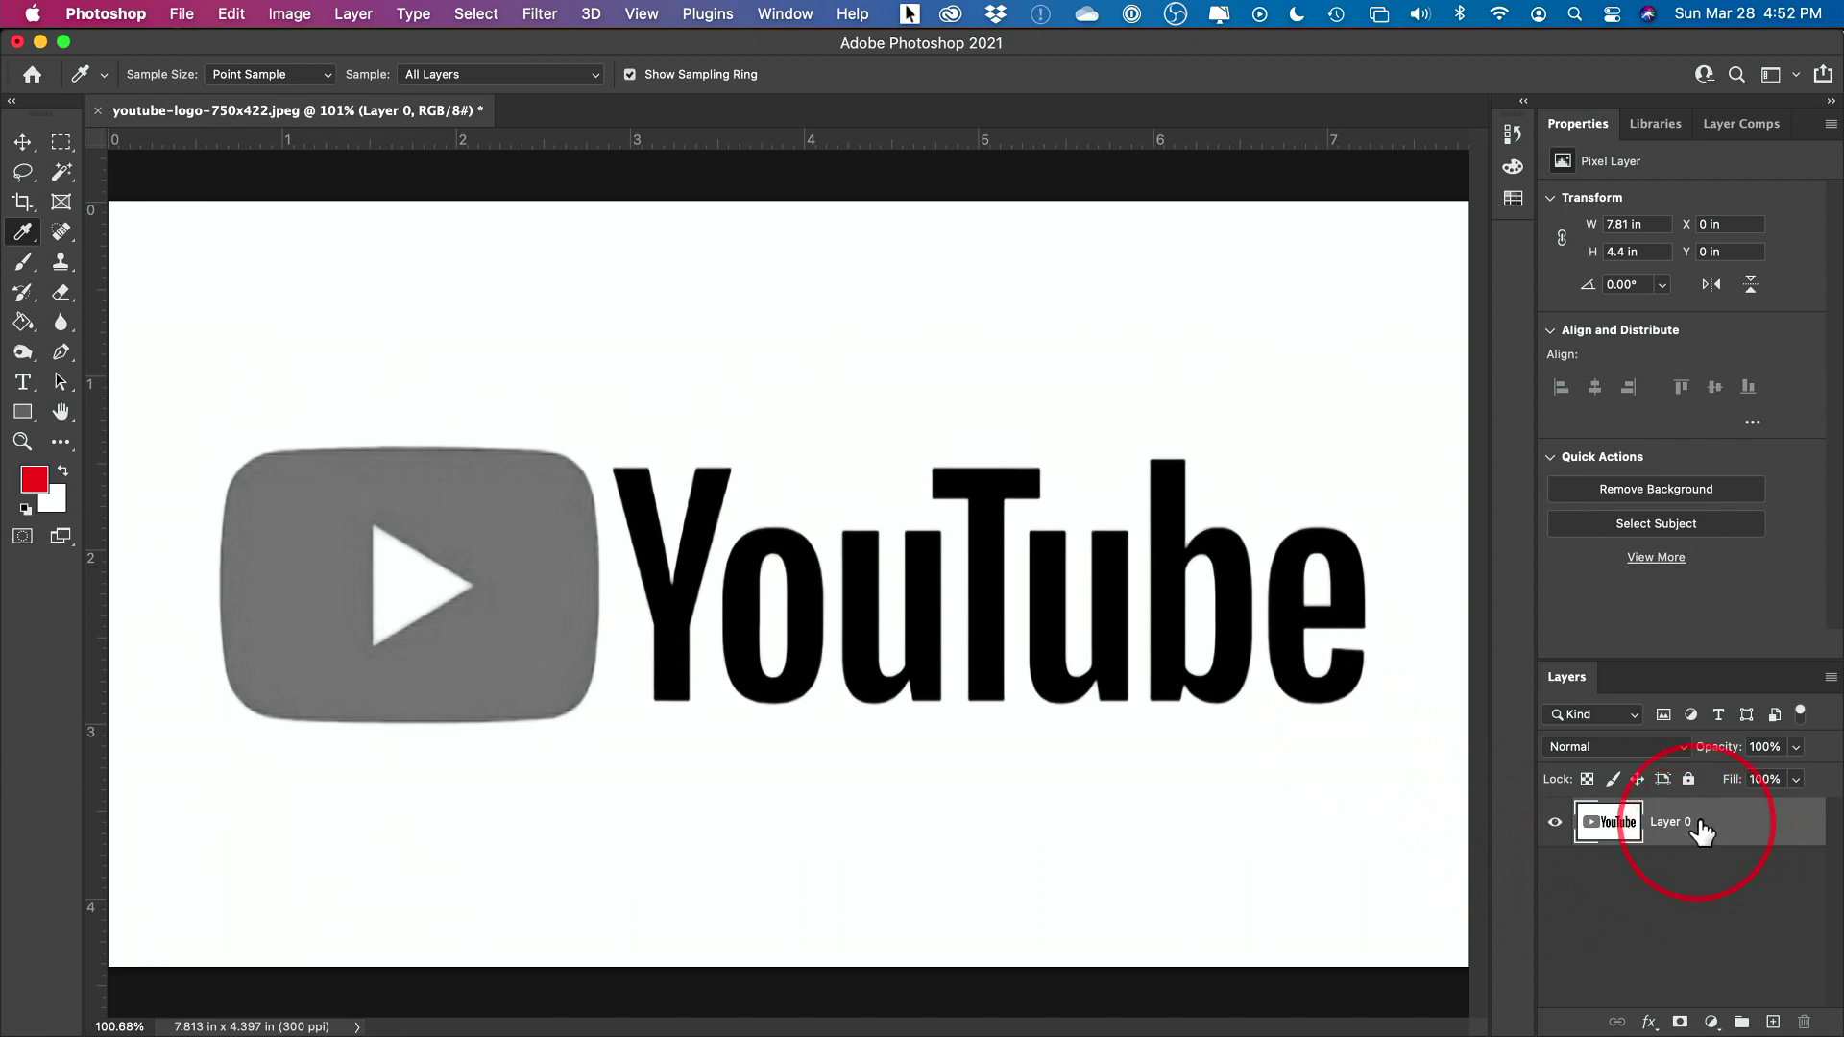
pyautogui.rightClick(1701, 815)
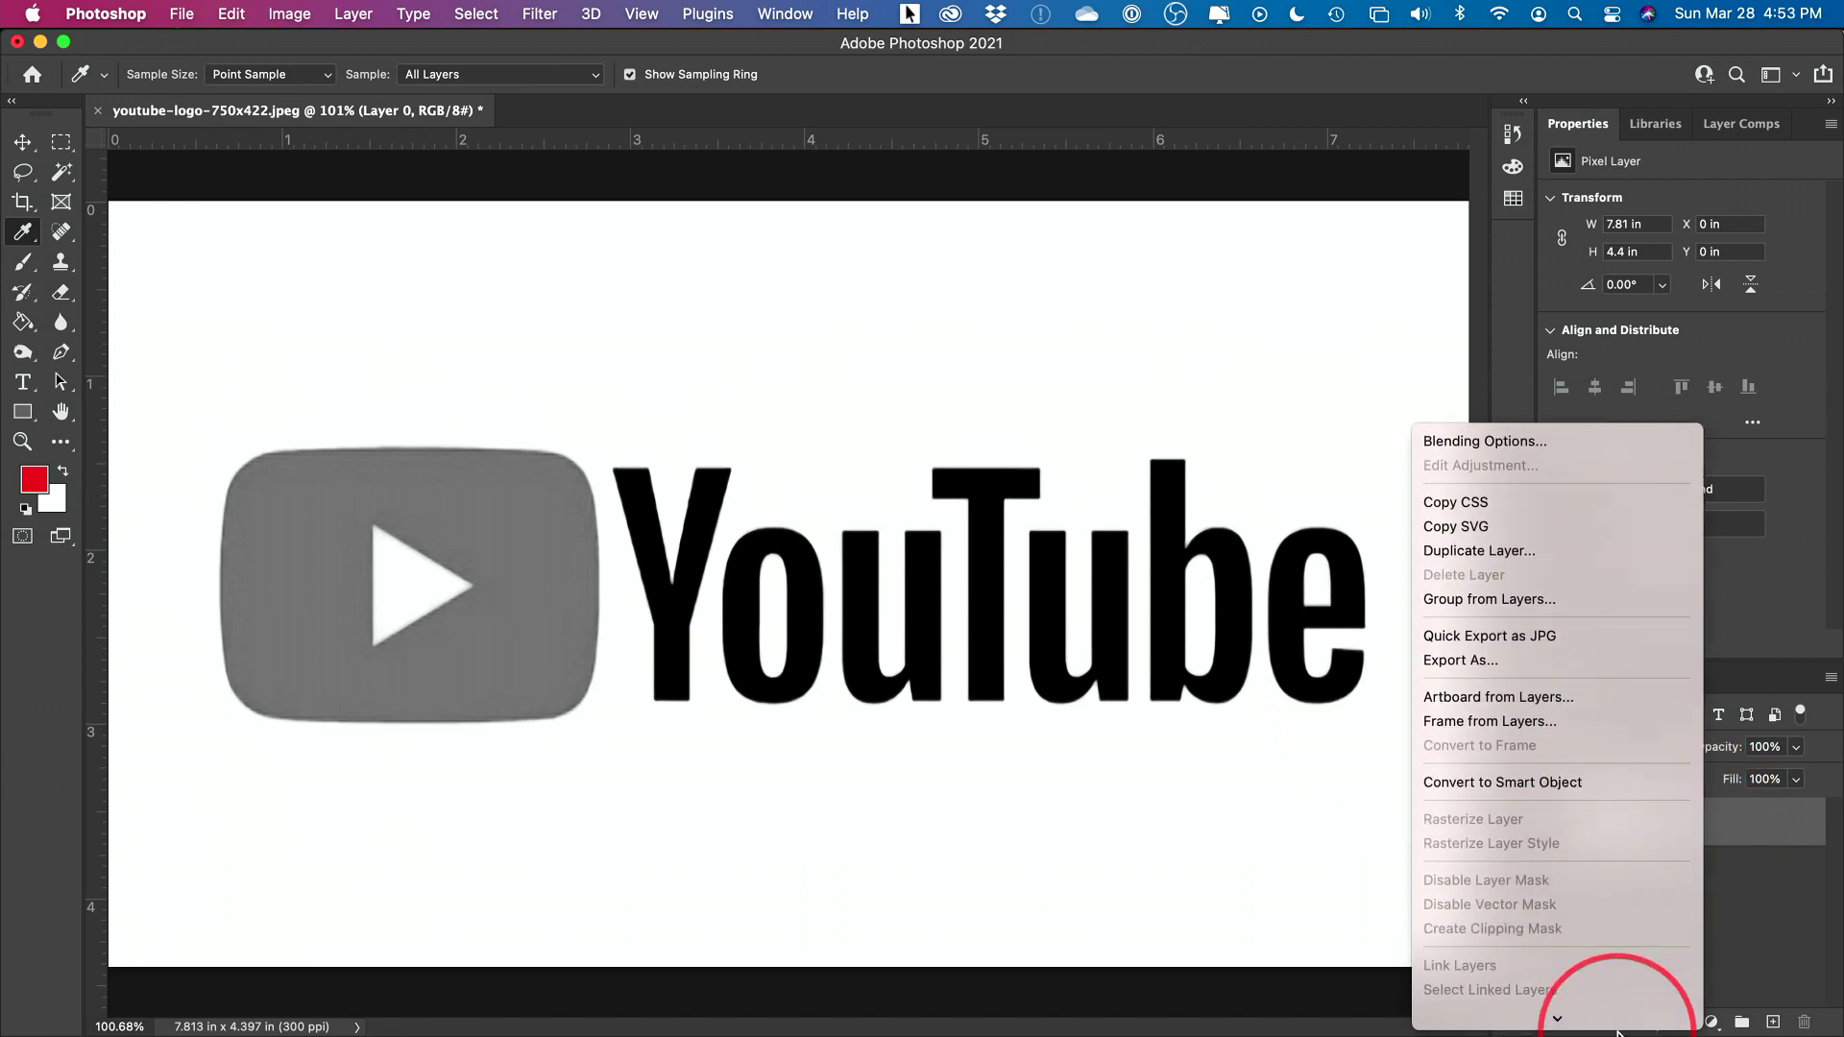
pyautogui.click(1496, 638)
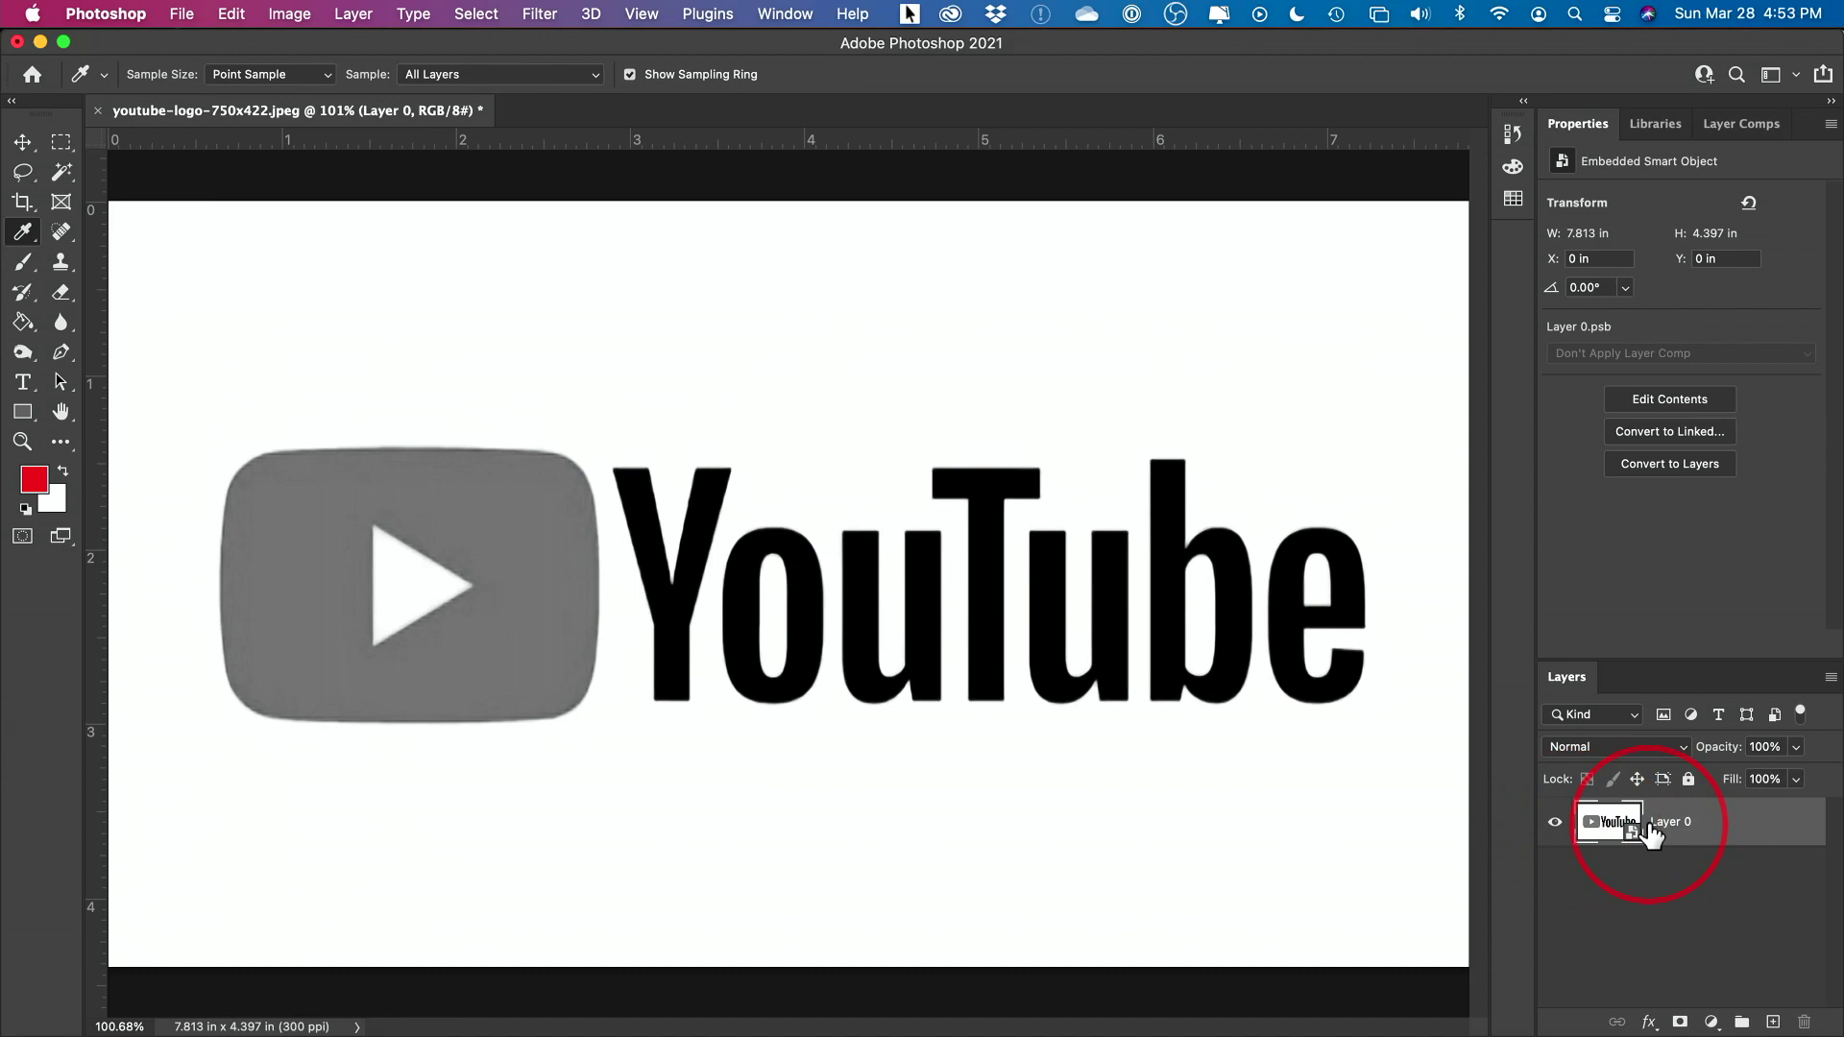
# Apply a Gaussian Blur with a 4.4-pixel radius to the logo smart object, checking the letter edges in the preview at 400%
pyautogui.click(549, 17)
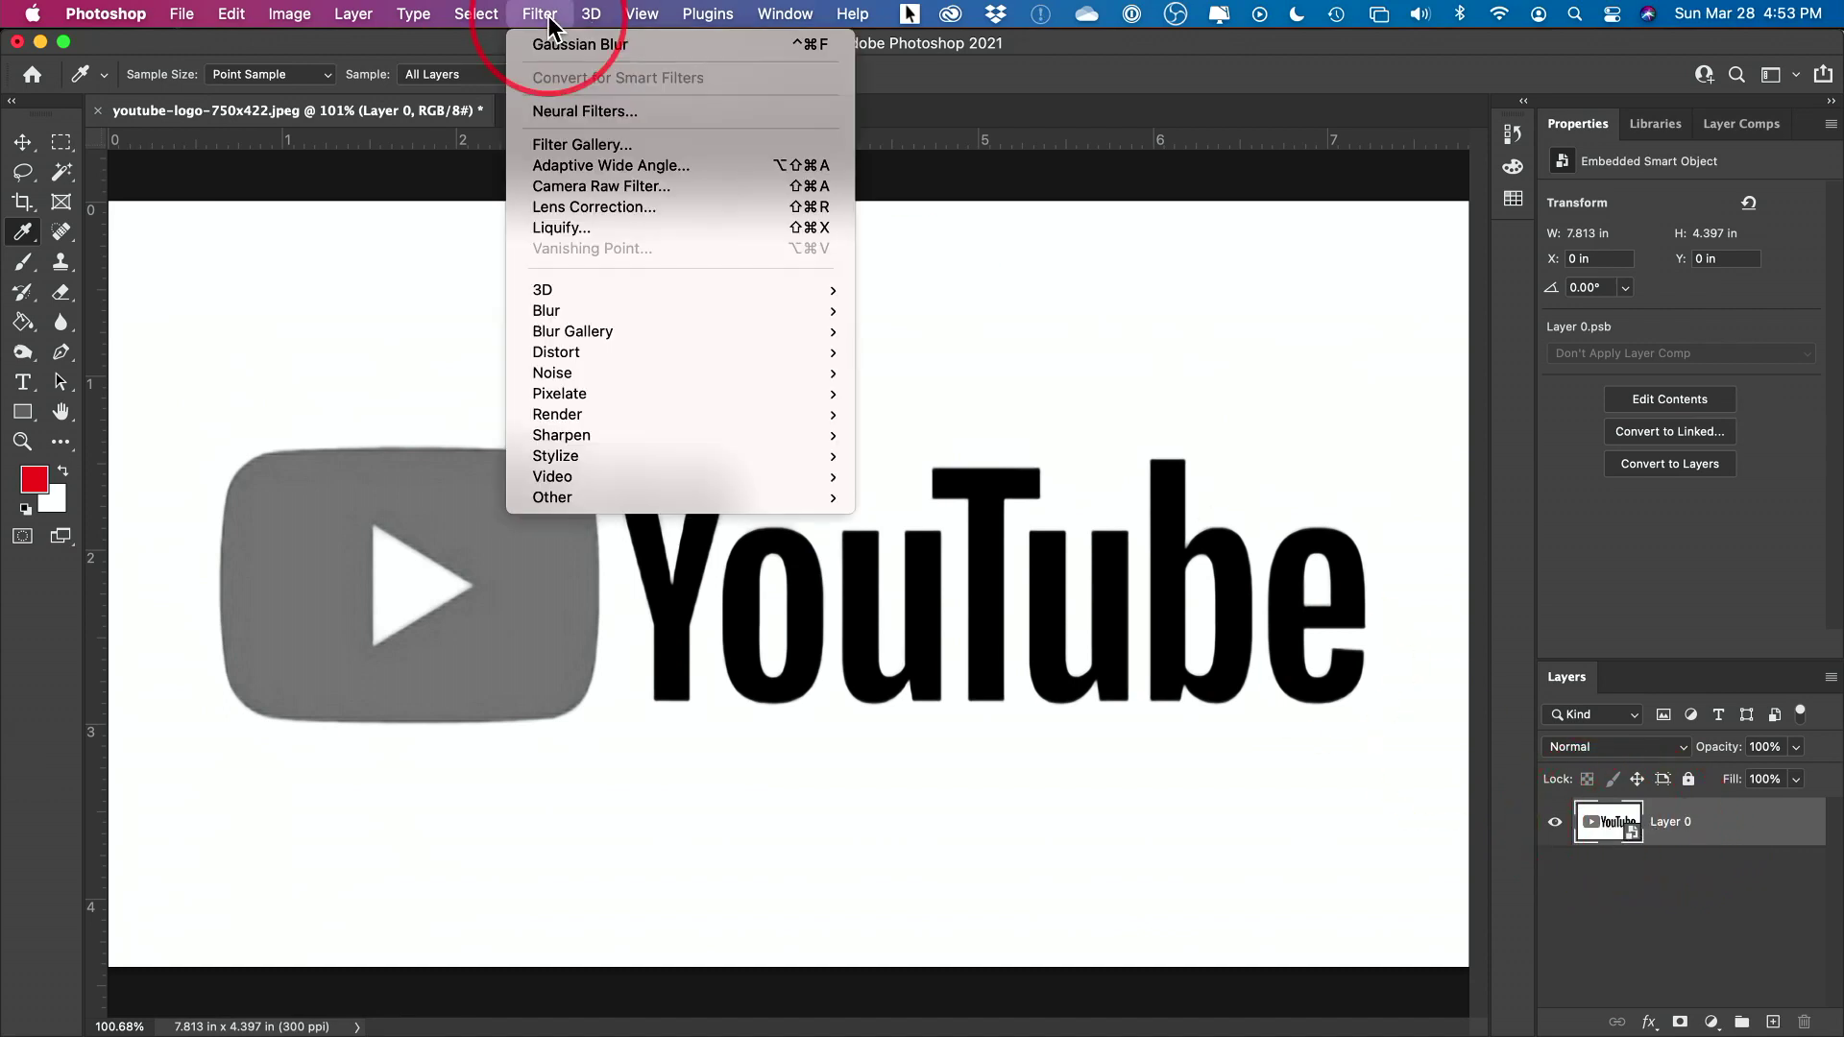
pyautogui.moveTo(584, 308)
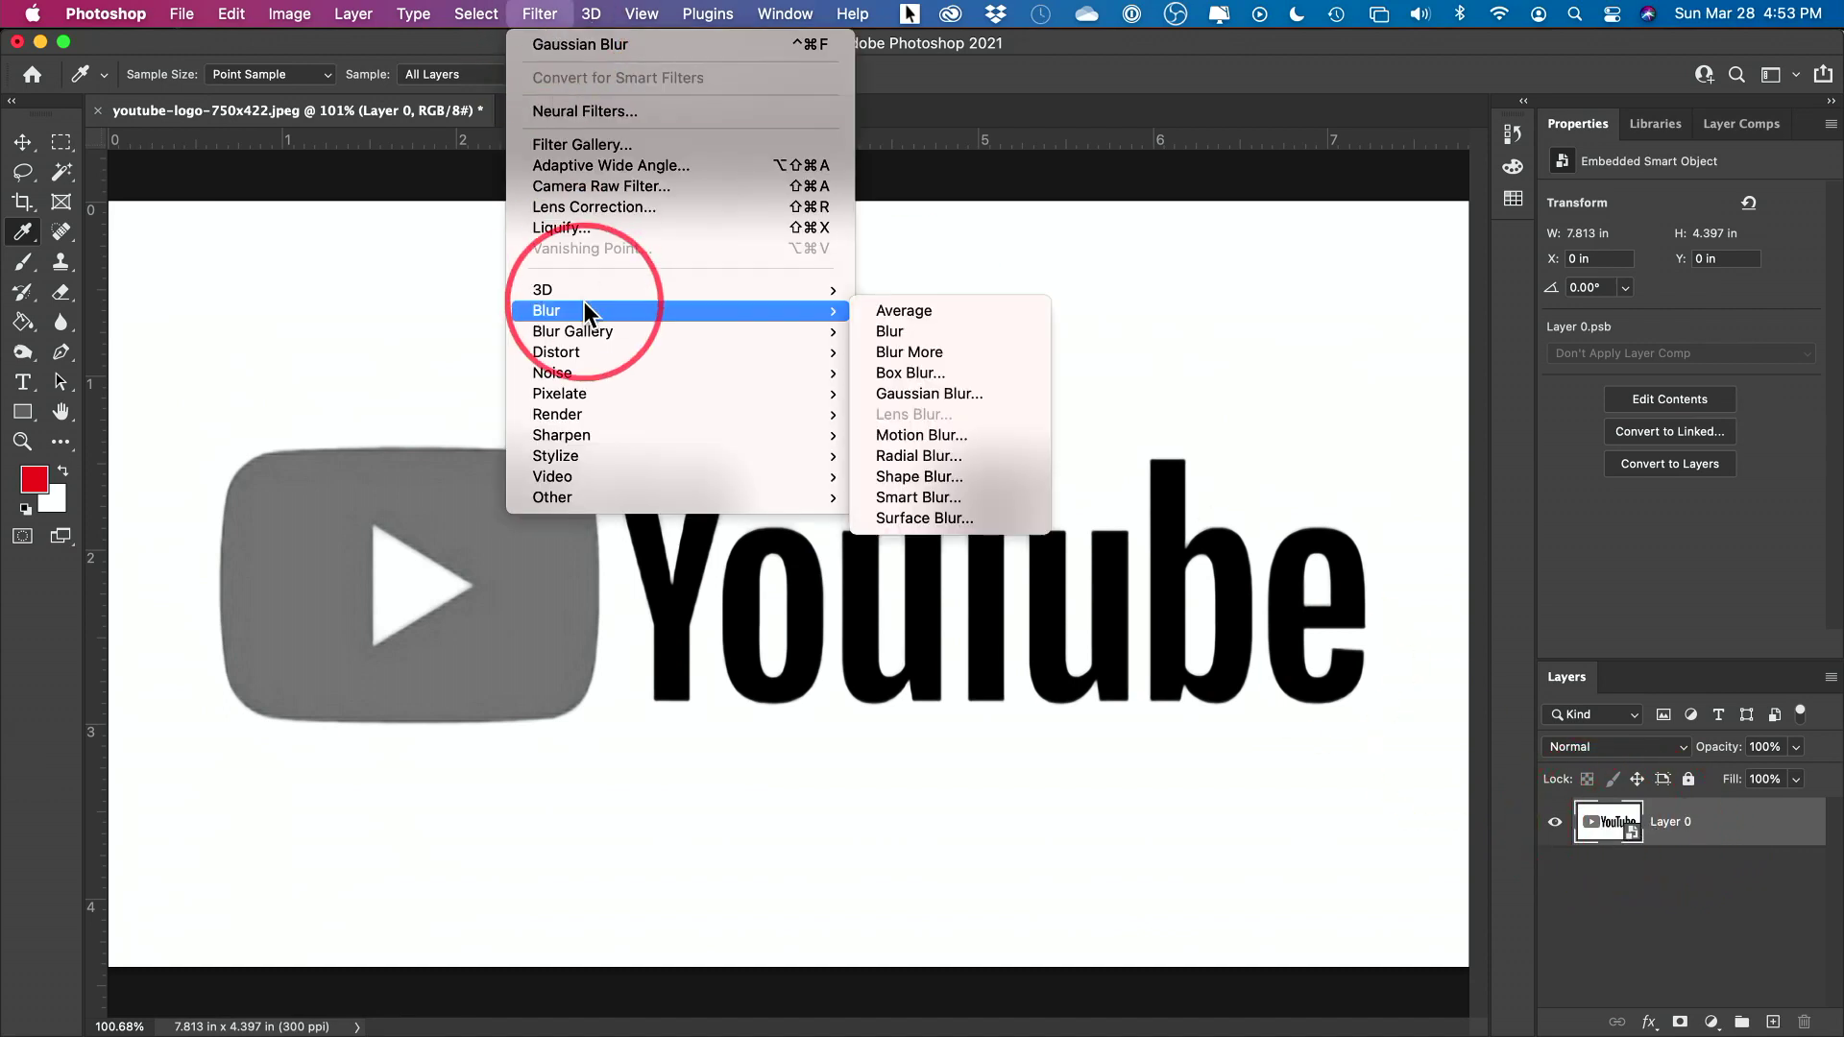
pyautogui.click(891, 395)
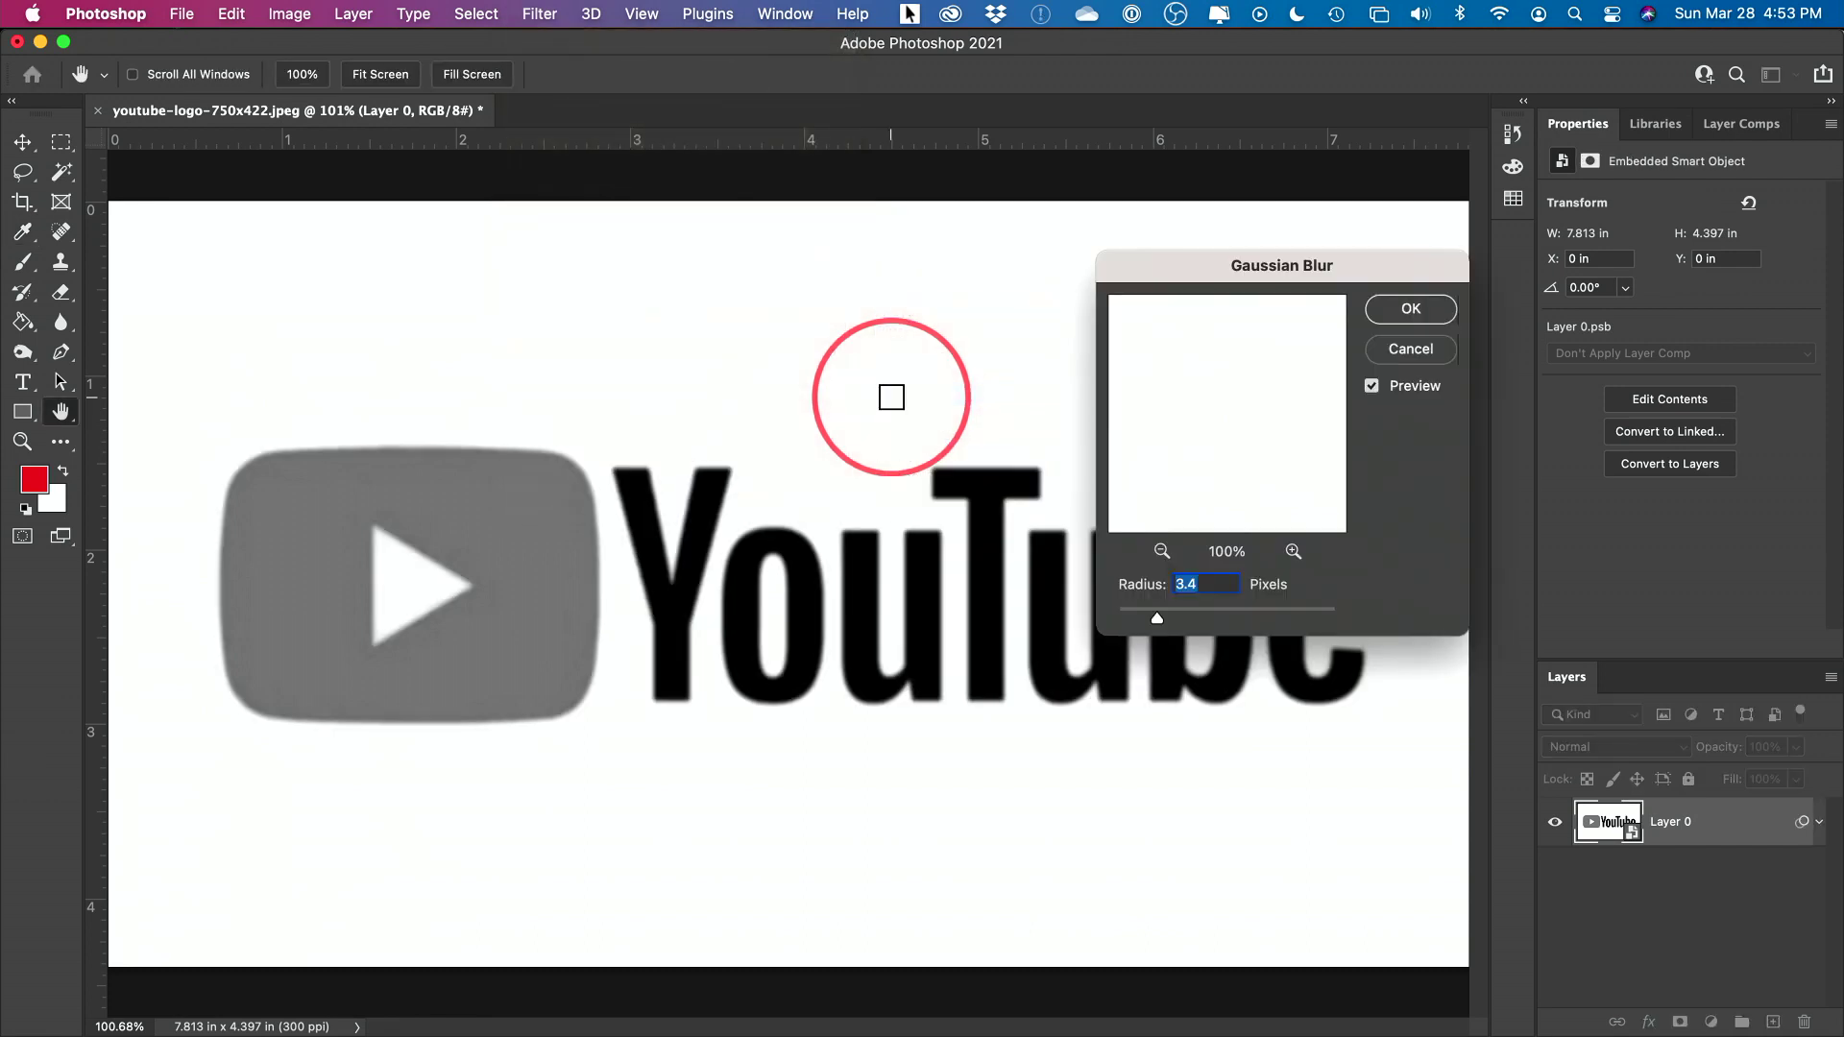
pyautogui.click(880, 547)
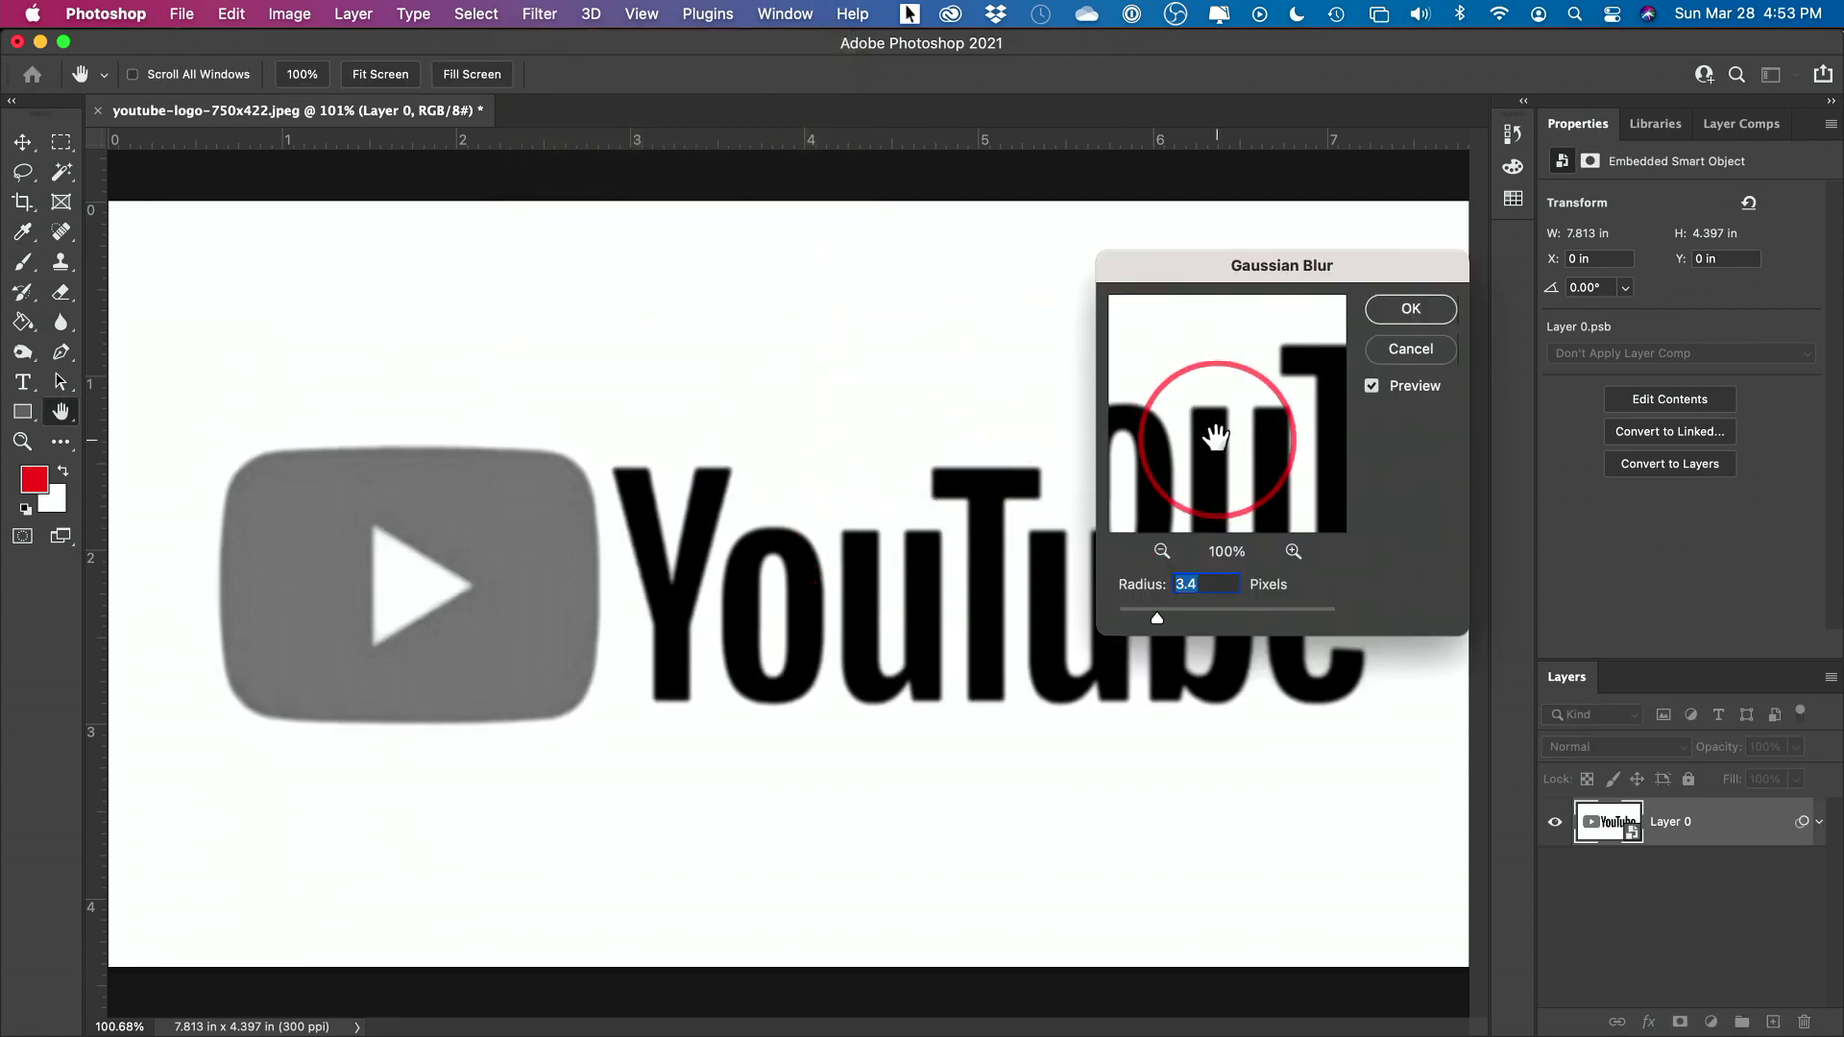
pyautogui.click(1289, 555)
pyautogui.click(1289, 555)
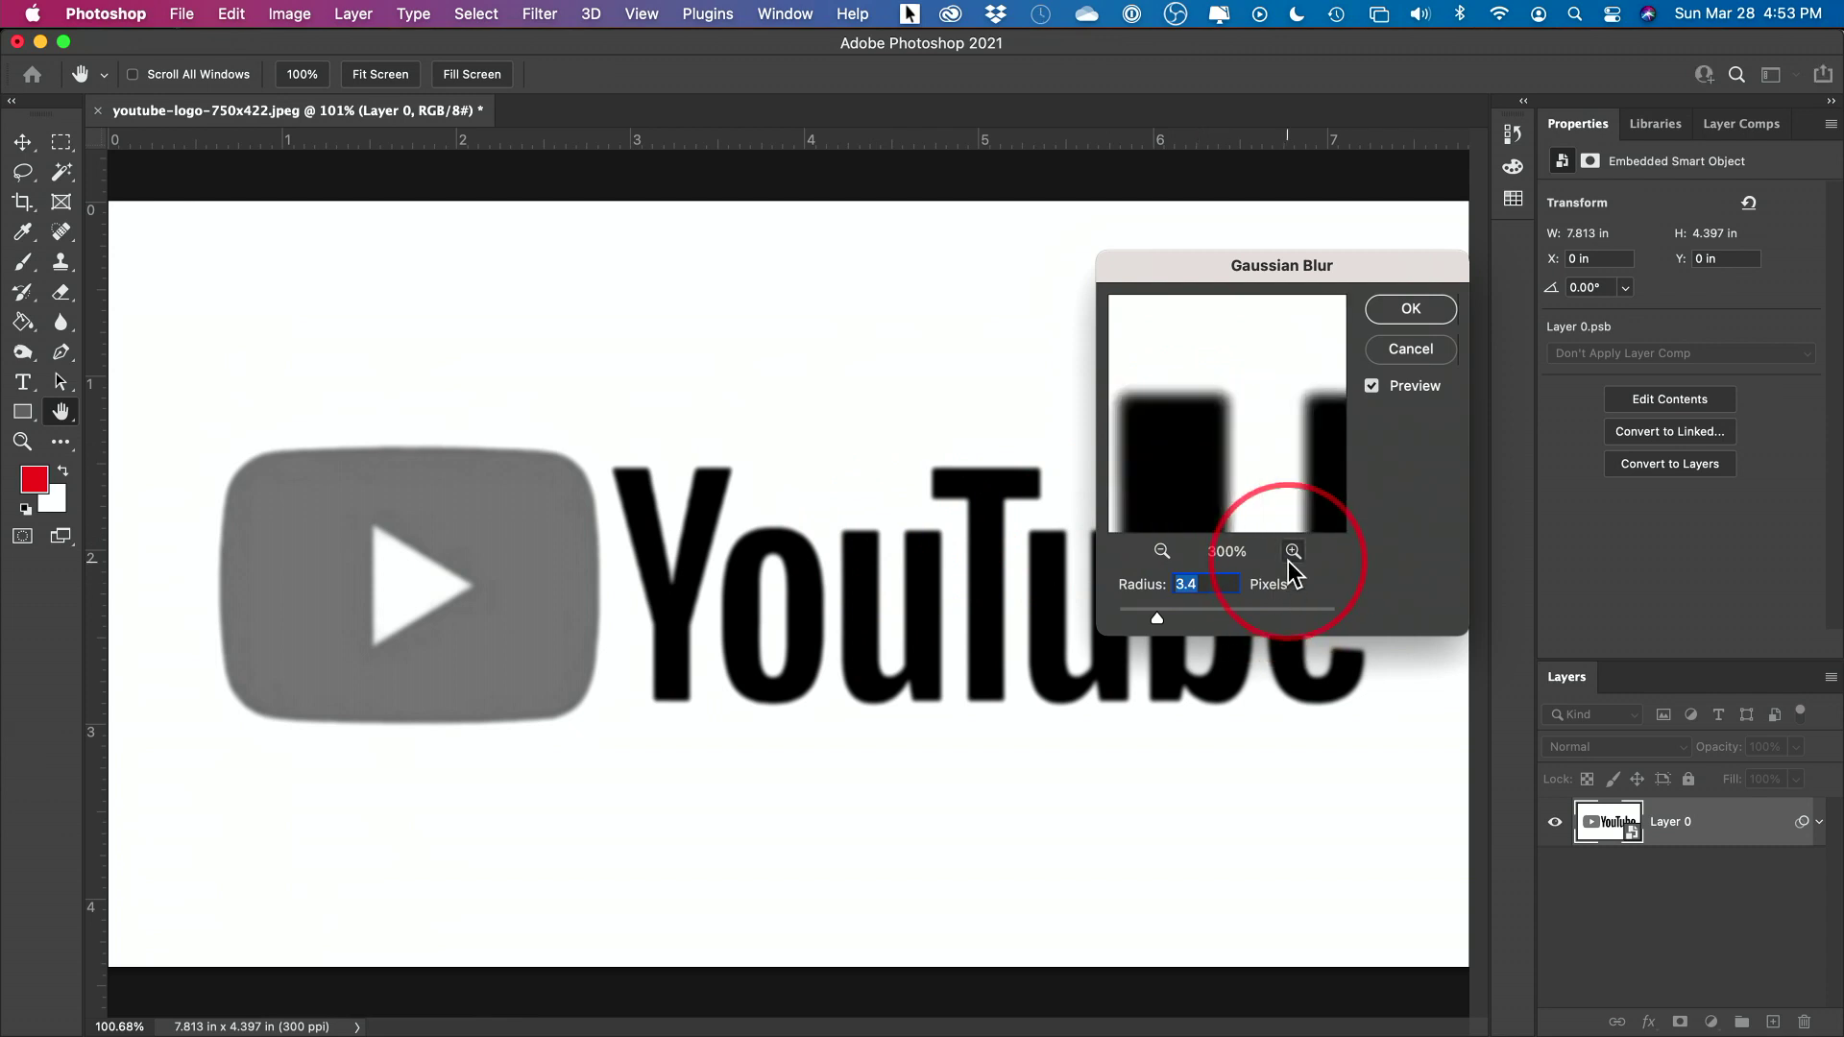
pyautogui.click(1290, 555)
pyautogui.moveTo(1236, 459); pyautogui.dragTo(1156, 374)
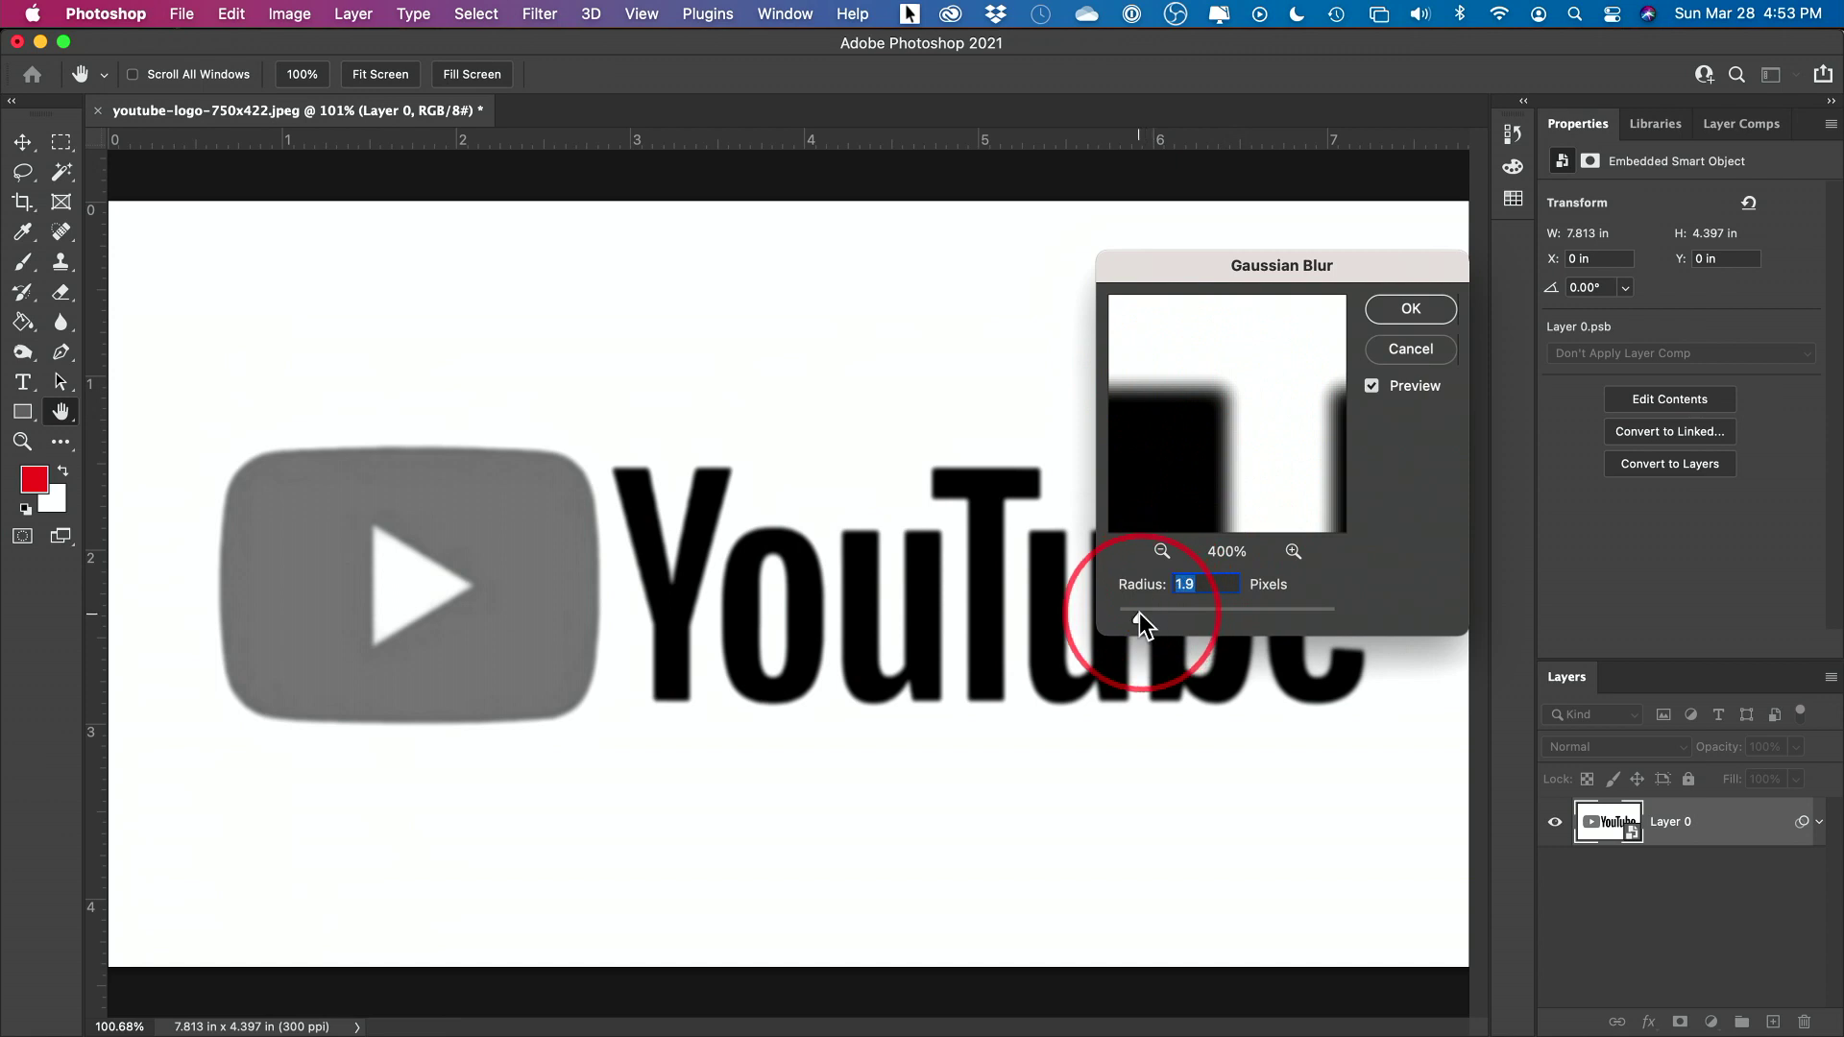
pyautogui.moveTo(1157, 618); pyautogui.dragTo(1104, 614)
pyautogui.moveTo(1210, 396); pyautogui.dragTo(1172, 370)
pyautogui.moveTo(1129, 615); pyautogui.dragTo(1165, 615)
pyautogui.moveTo(1309, 461); pyautogui.dragTo(1255, 514)
pyautogui.moveTo(1165, 614); pyautogui.dragTo(1172, 620)
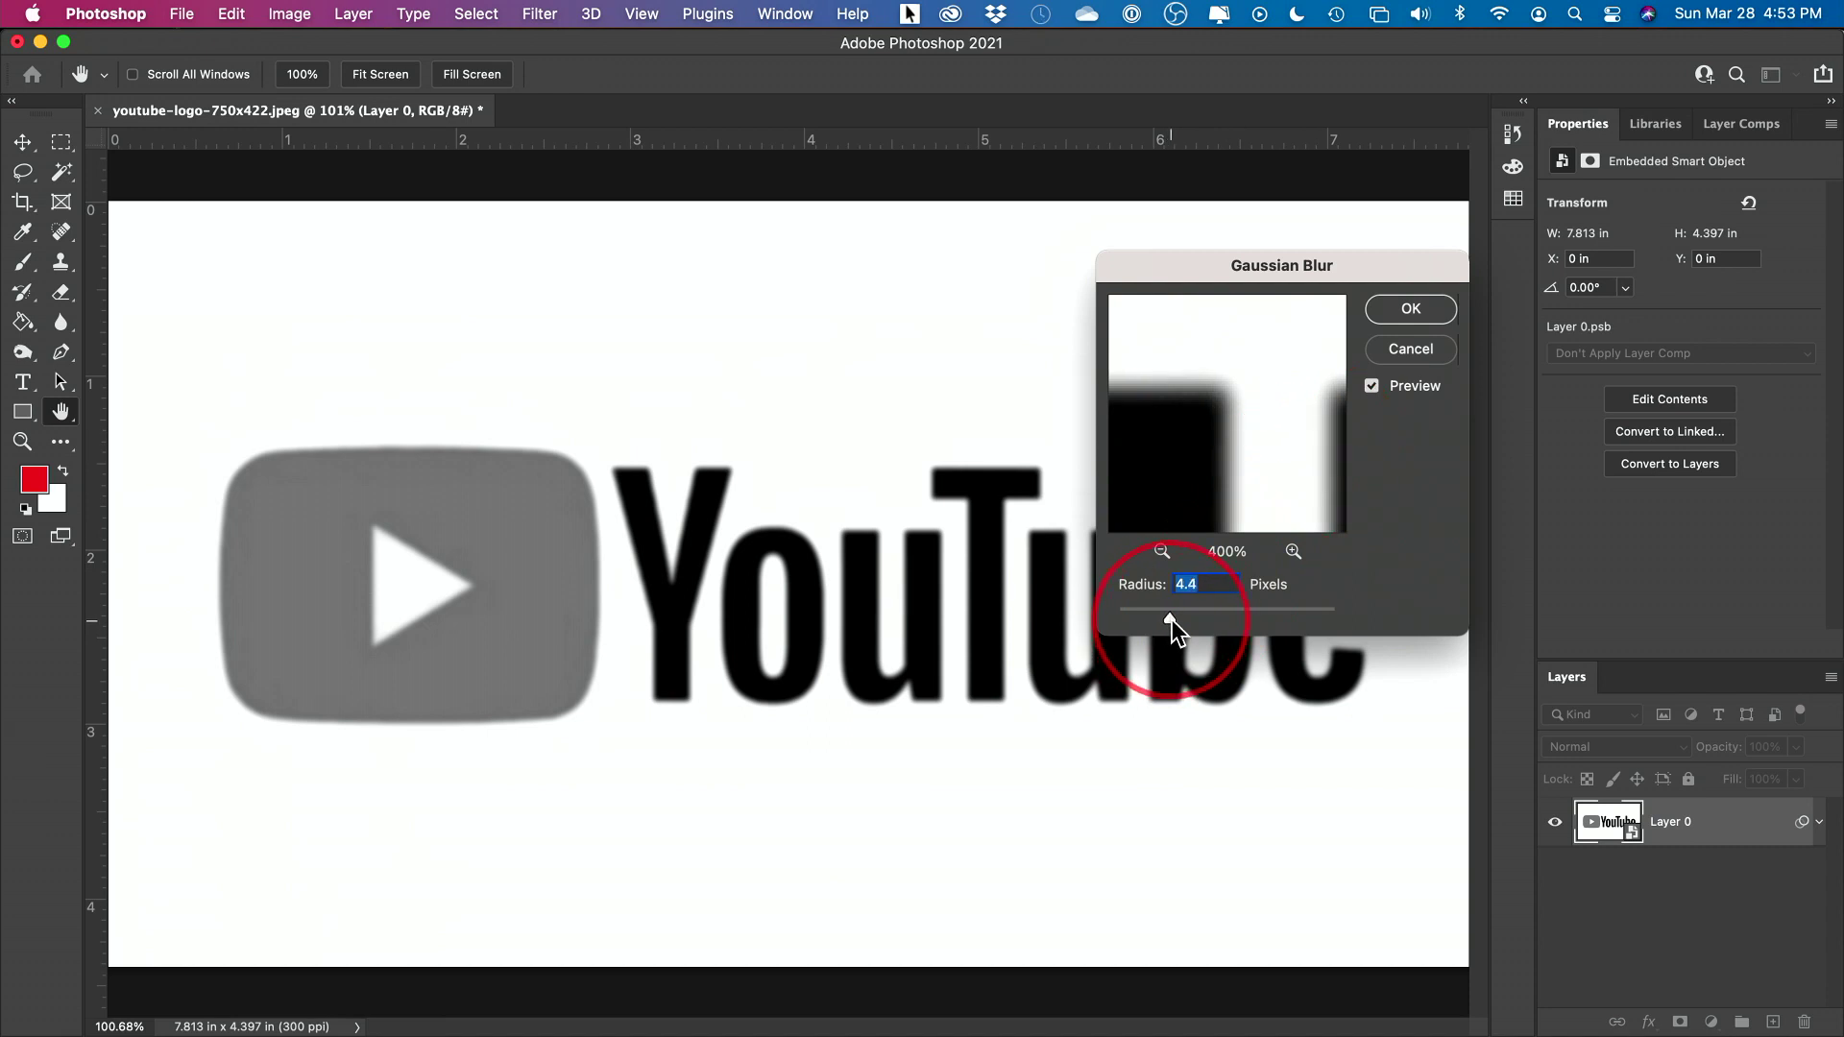
pyautogui.click(1386, 321)
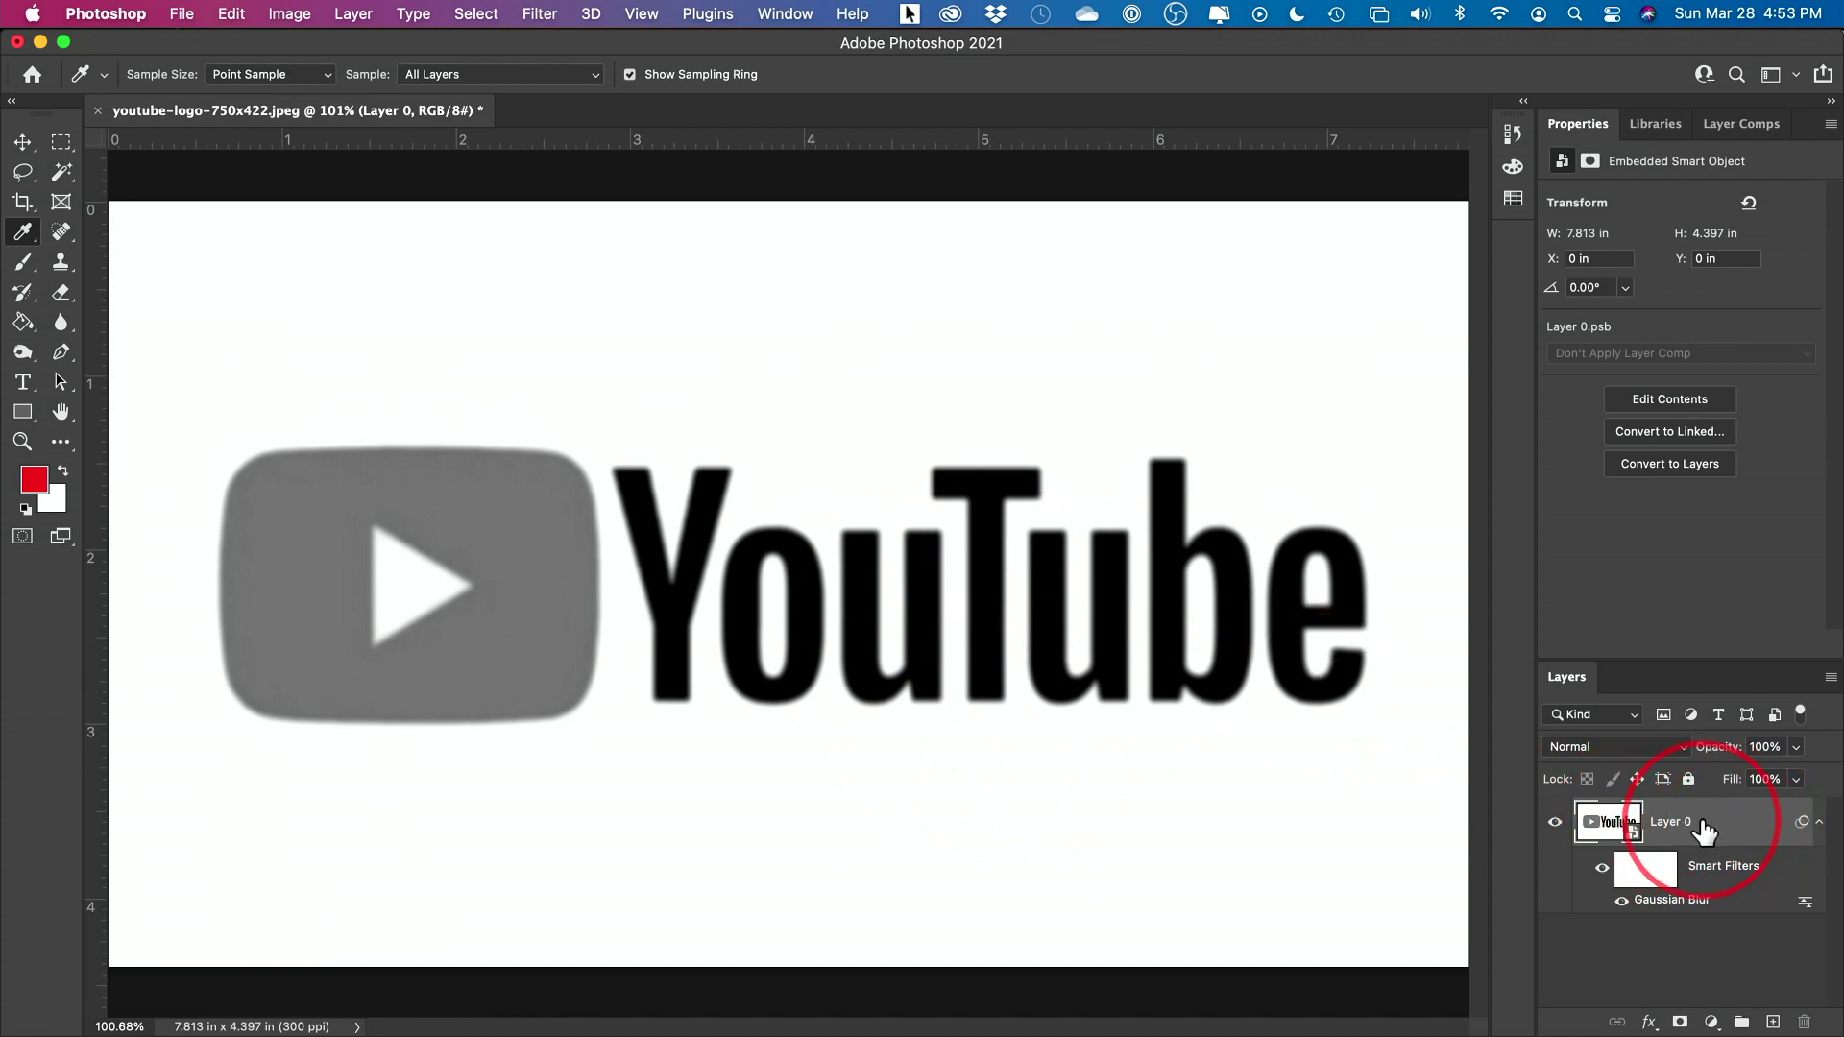
# Add a Levels adjustment layer above the logo and set the black input level to 131 and the white input level to 157
pyautogui.click(1710, 1022)
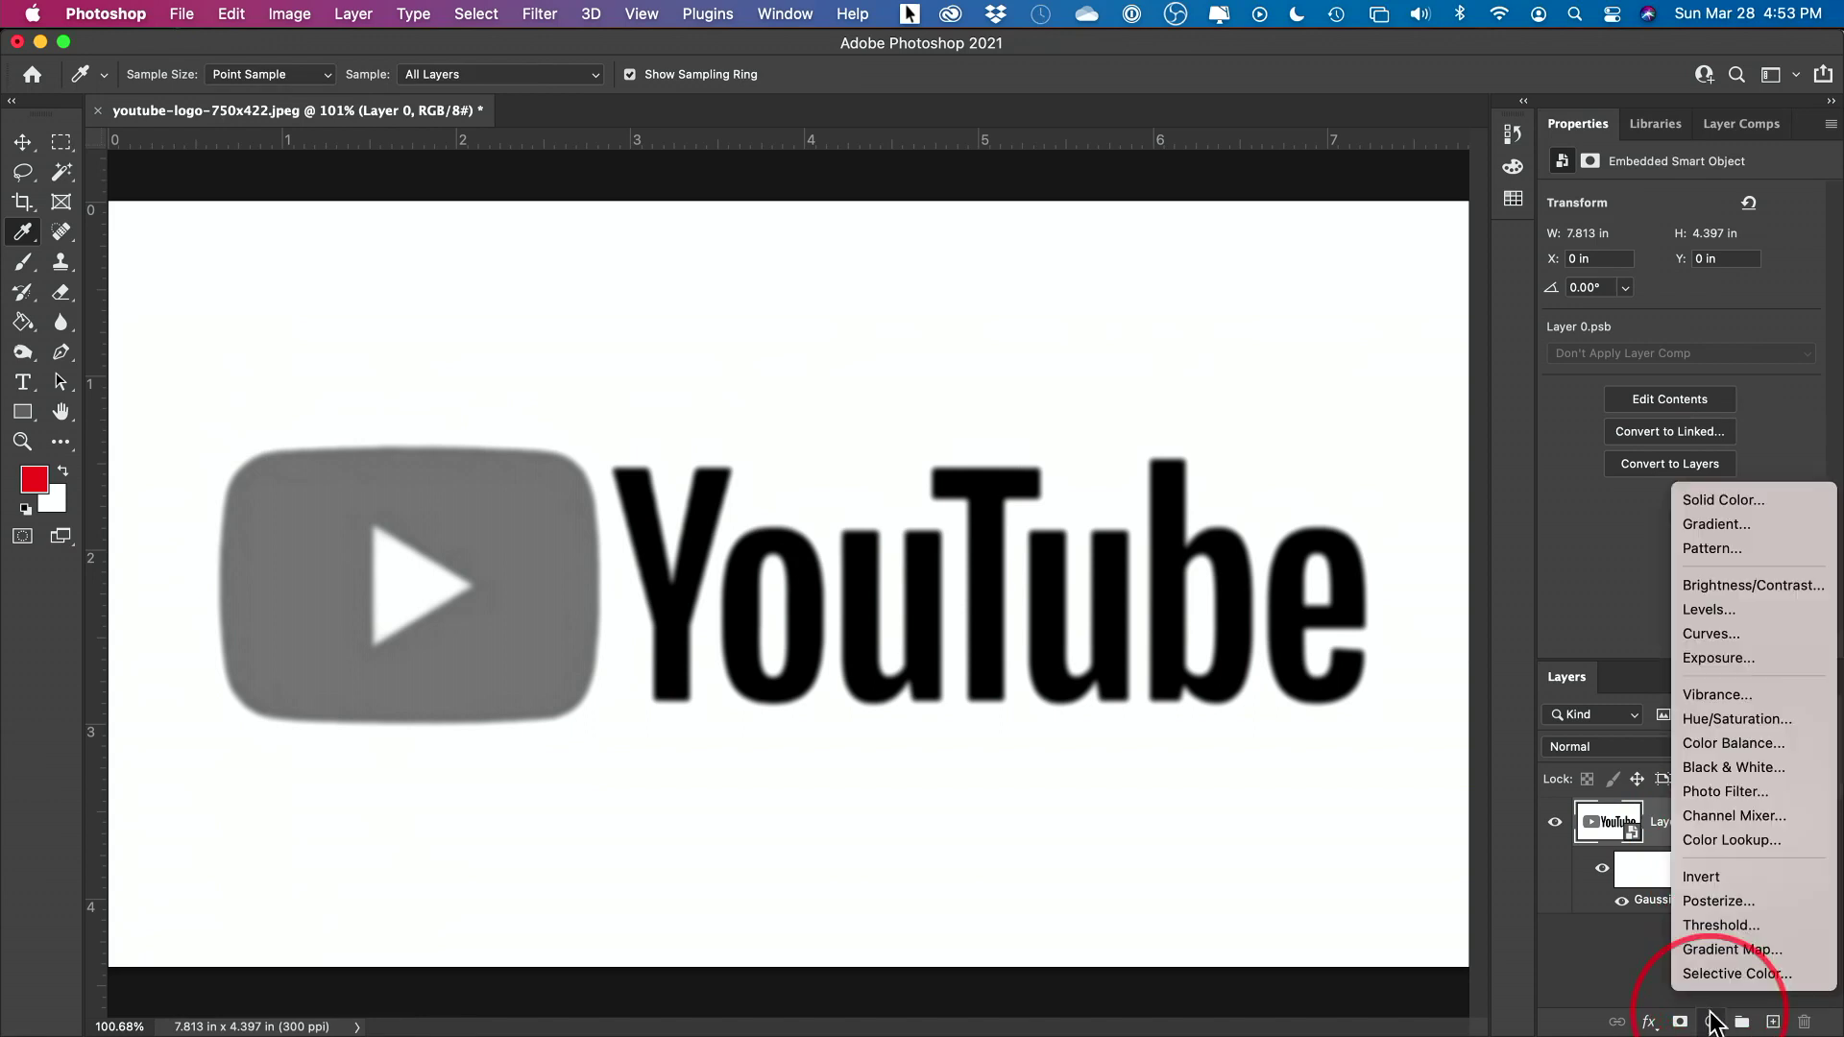
pyautogui.click(1719, 610)
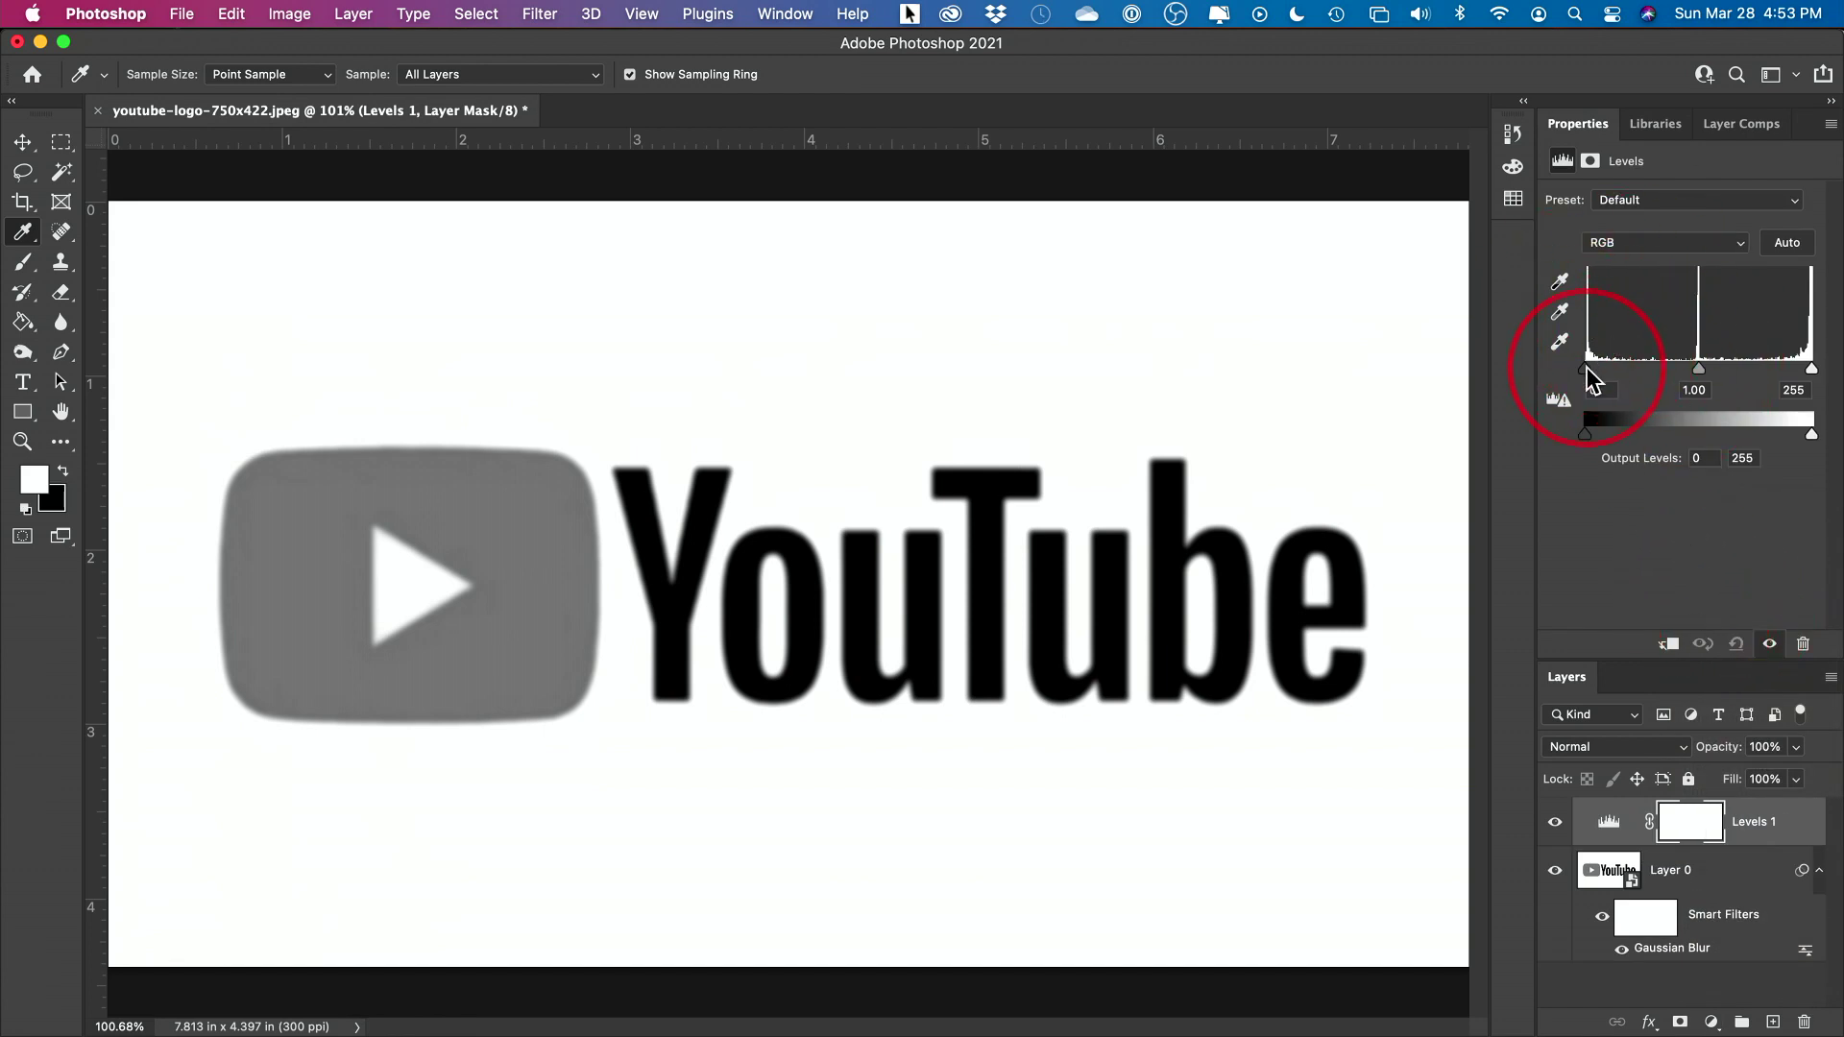
pyautogui.moveTo(1586, 369); pyautogui.dragTo(1697, 369)
pyautogui.moveTo(1812, 369); pyautogui.dragTo(1753, 370)
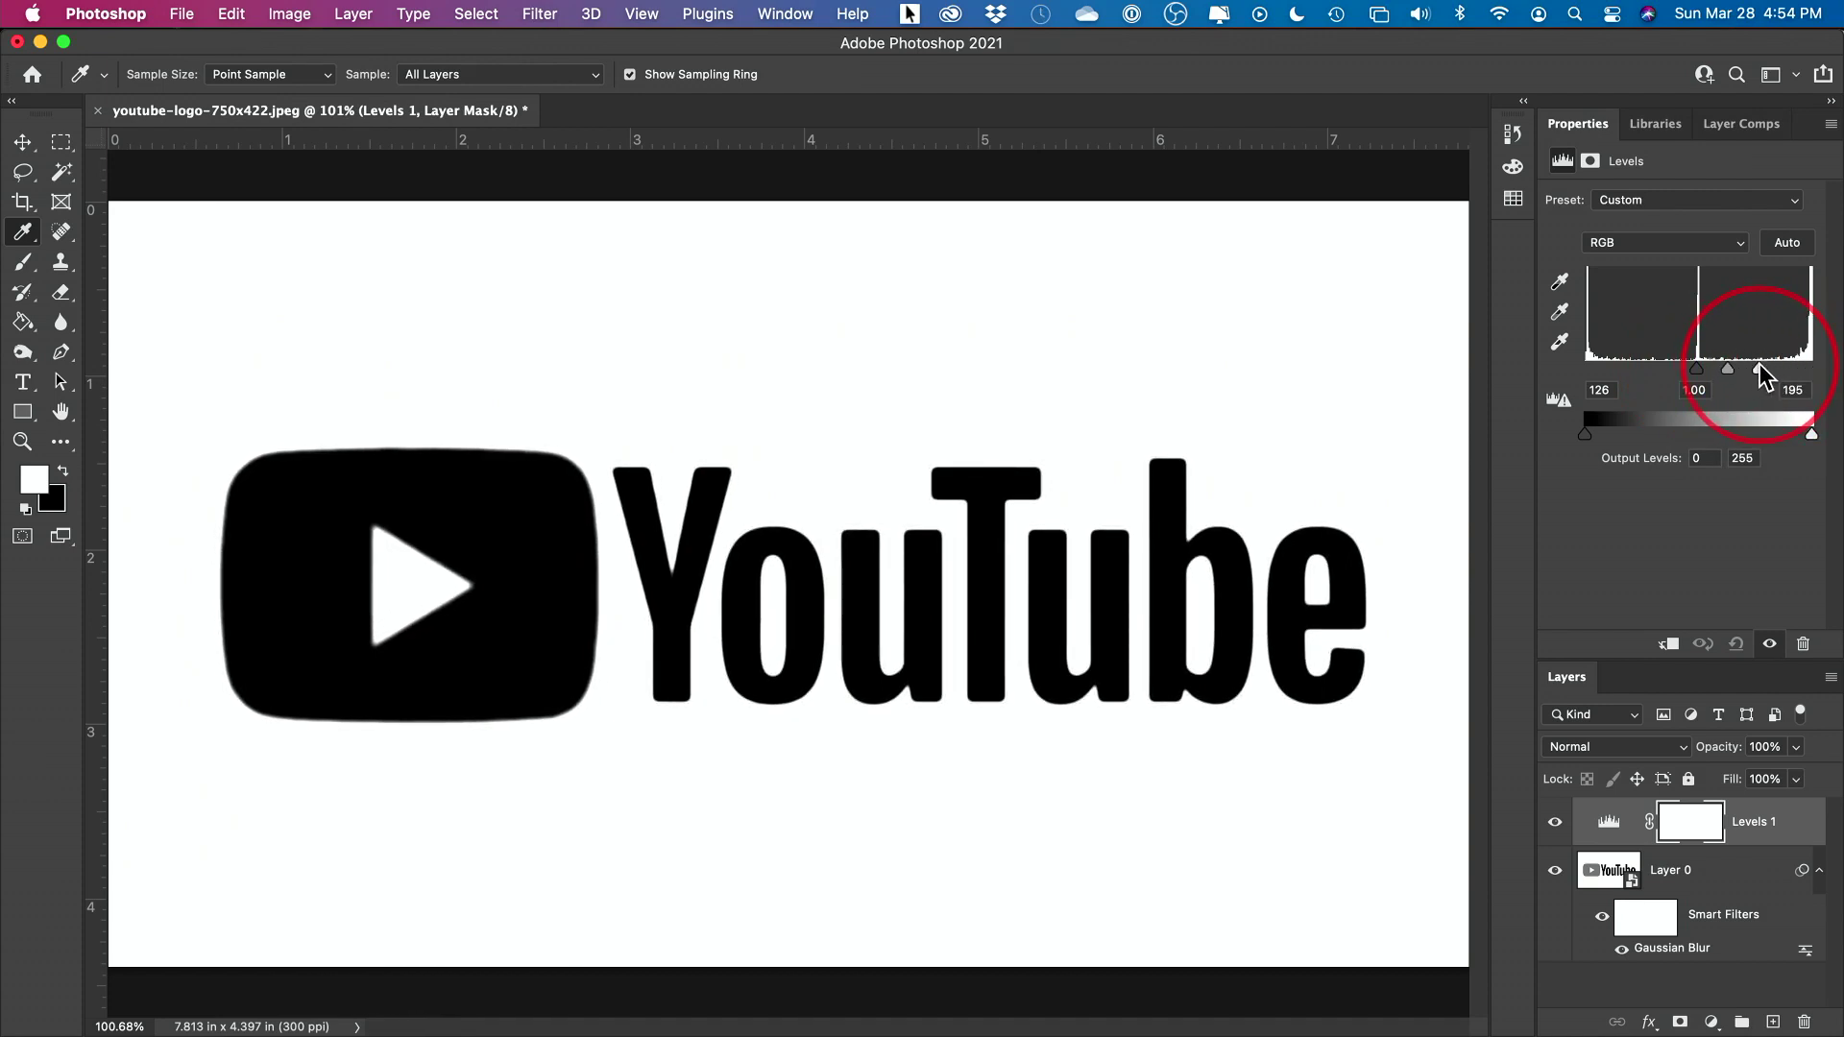
pyautogui.moveTo(1696, 368)
pyautogui.mouseDown()
pyautogui.moveTo(1741, 368)
pyautogui.moveTo(1696, 373)
pyautogui.moveTo(1724, 369)
pyautogui.mouseUp()
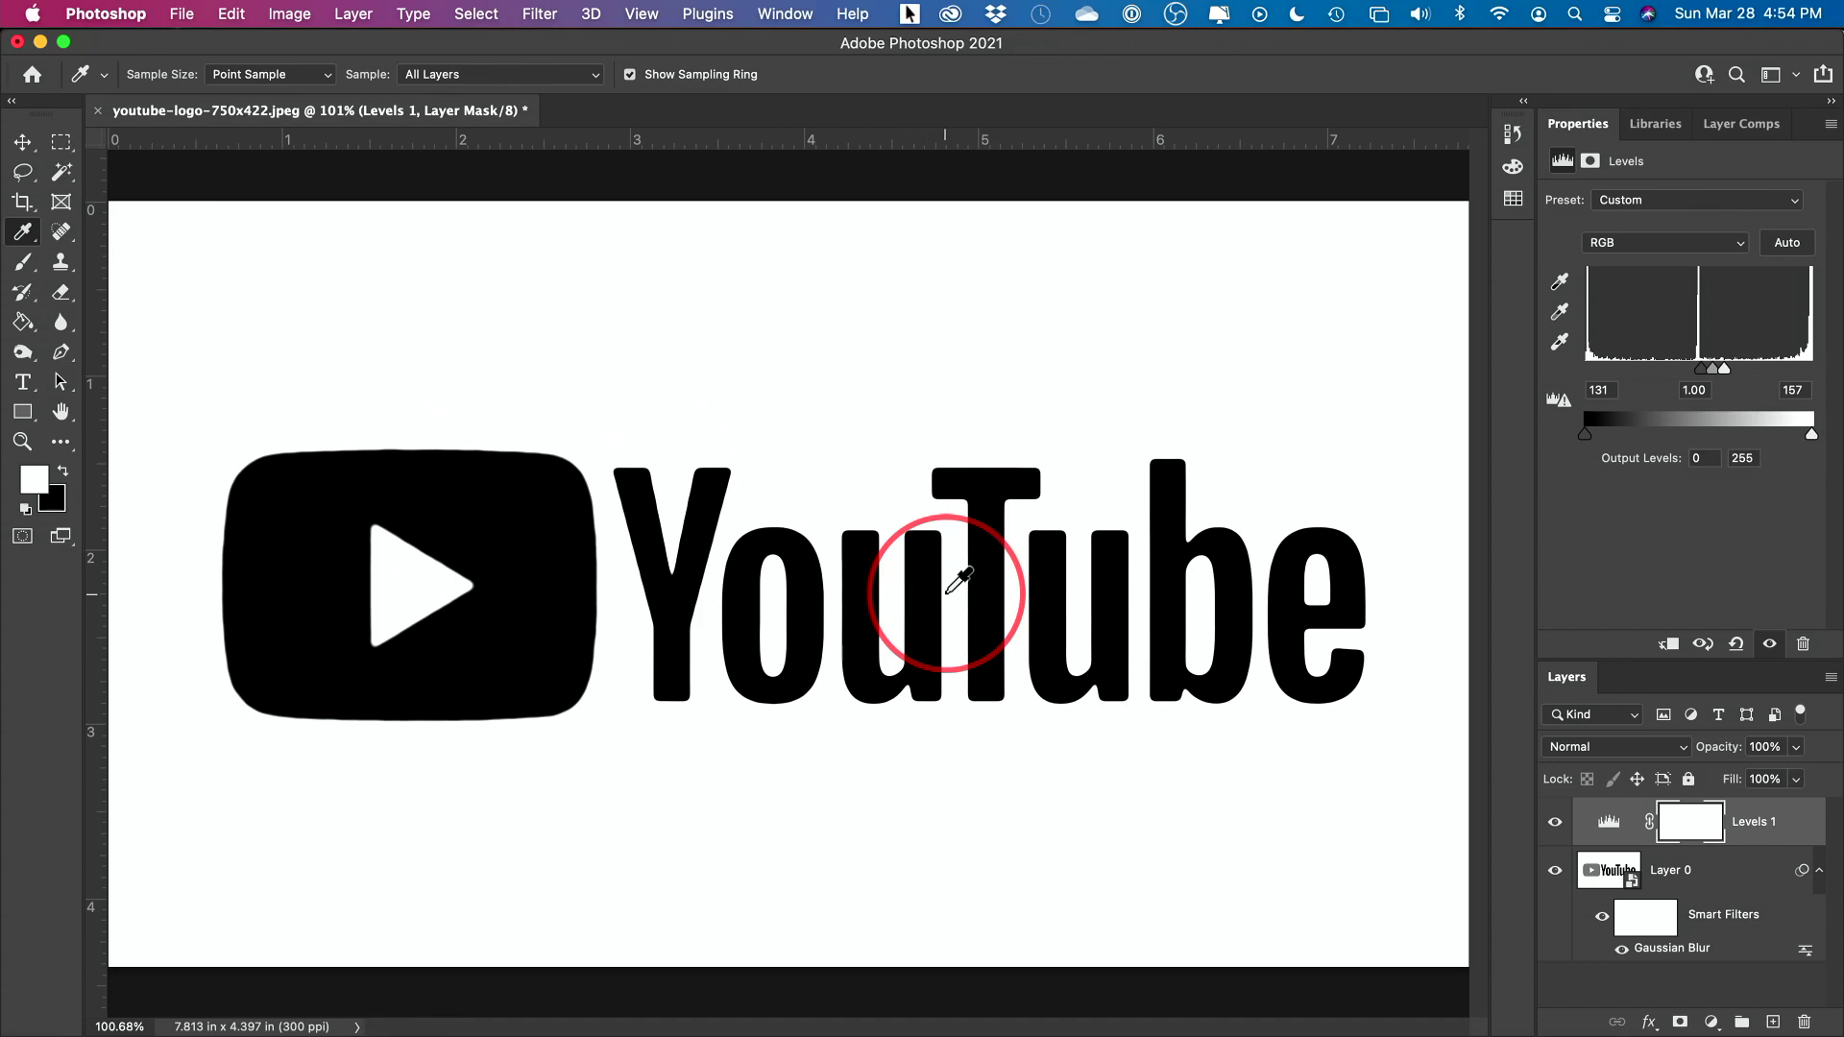
# Refine the Levels adjustment to a white input level of 203 and a midtone value of 0.17
pyautogui.moveTo(945, 594); pyautogui.dragTo(1842, 333)
pyautogui.moveTo(1728, 383); pyautogui.dragTo(1762, 370)
pyautogui.moveTo(1284, 600); pyautogui.dragTo(1834, 397)
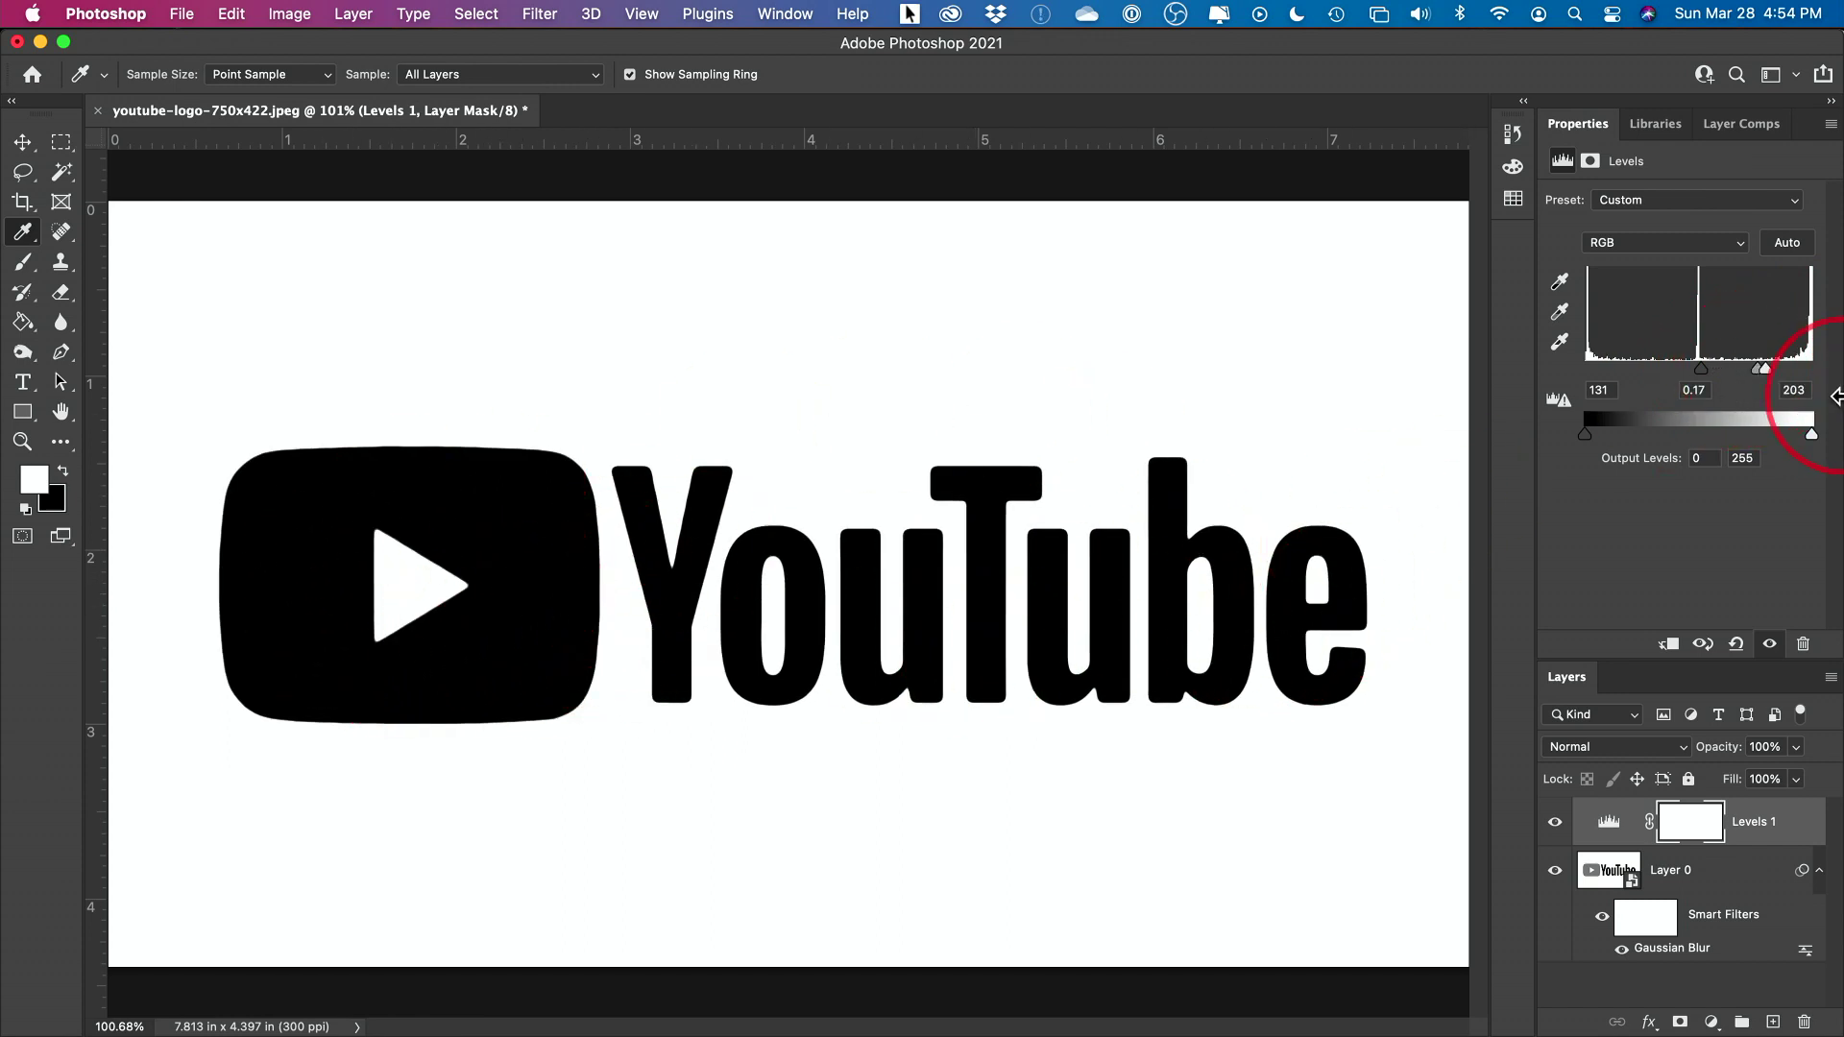
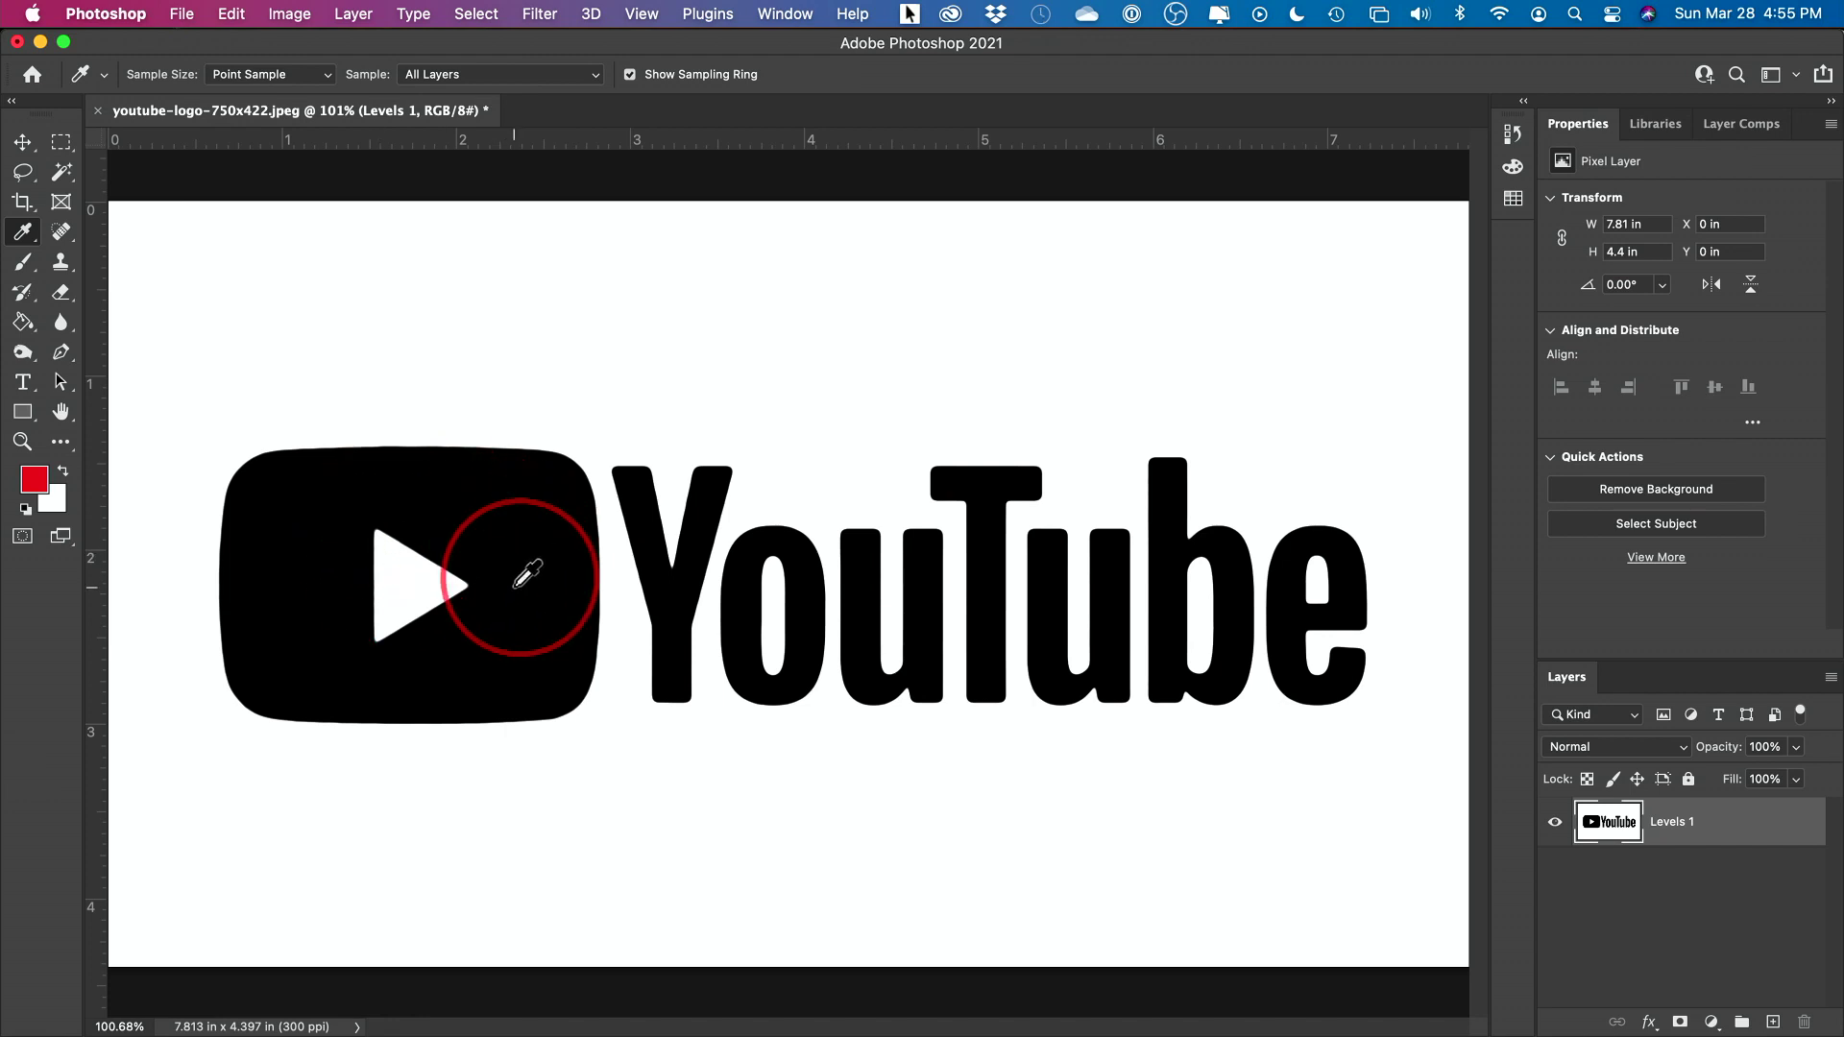
# Select the black play-button badge with the Quick Selection tool and fill it with the saved red #FF021B using the Paint Bucket
pyautogui.click(64, 177)
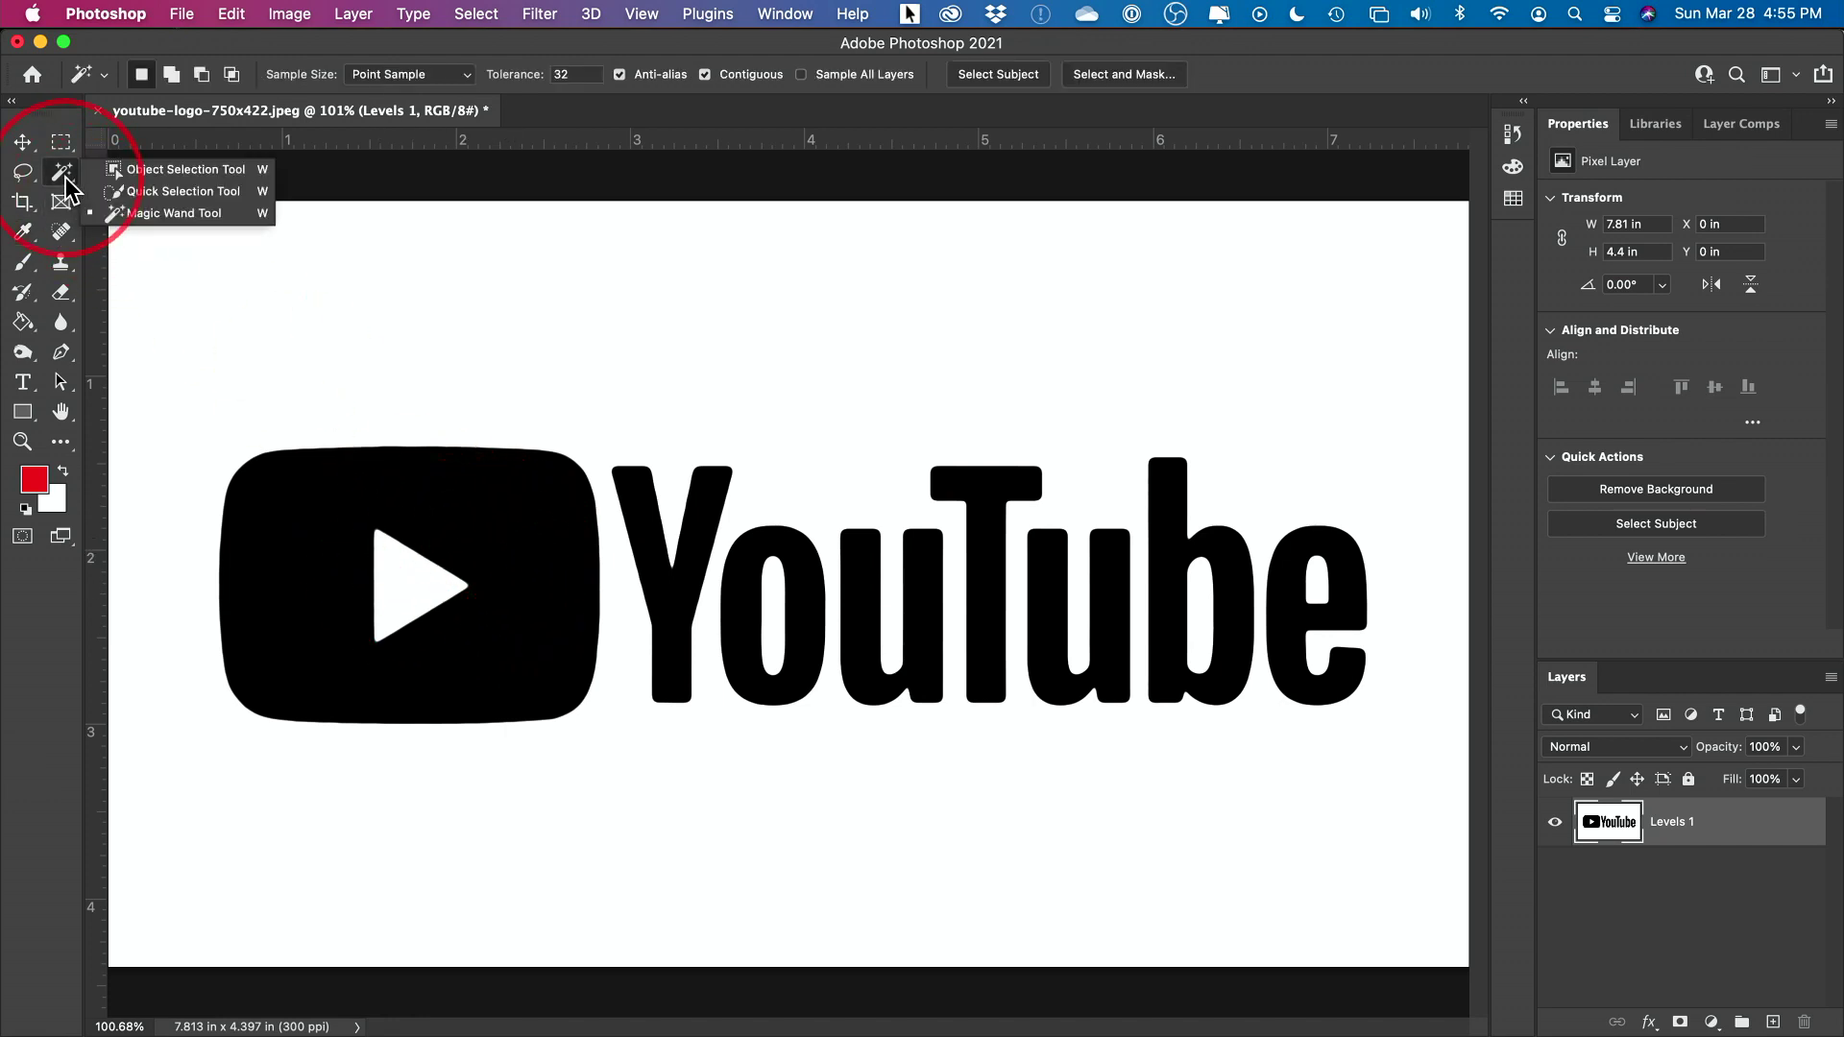
pyautogui.click(173, 189)
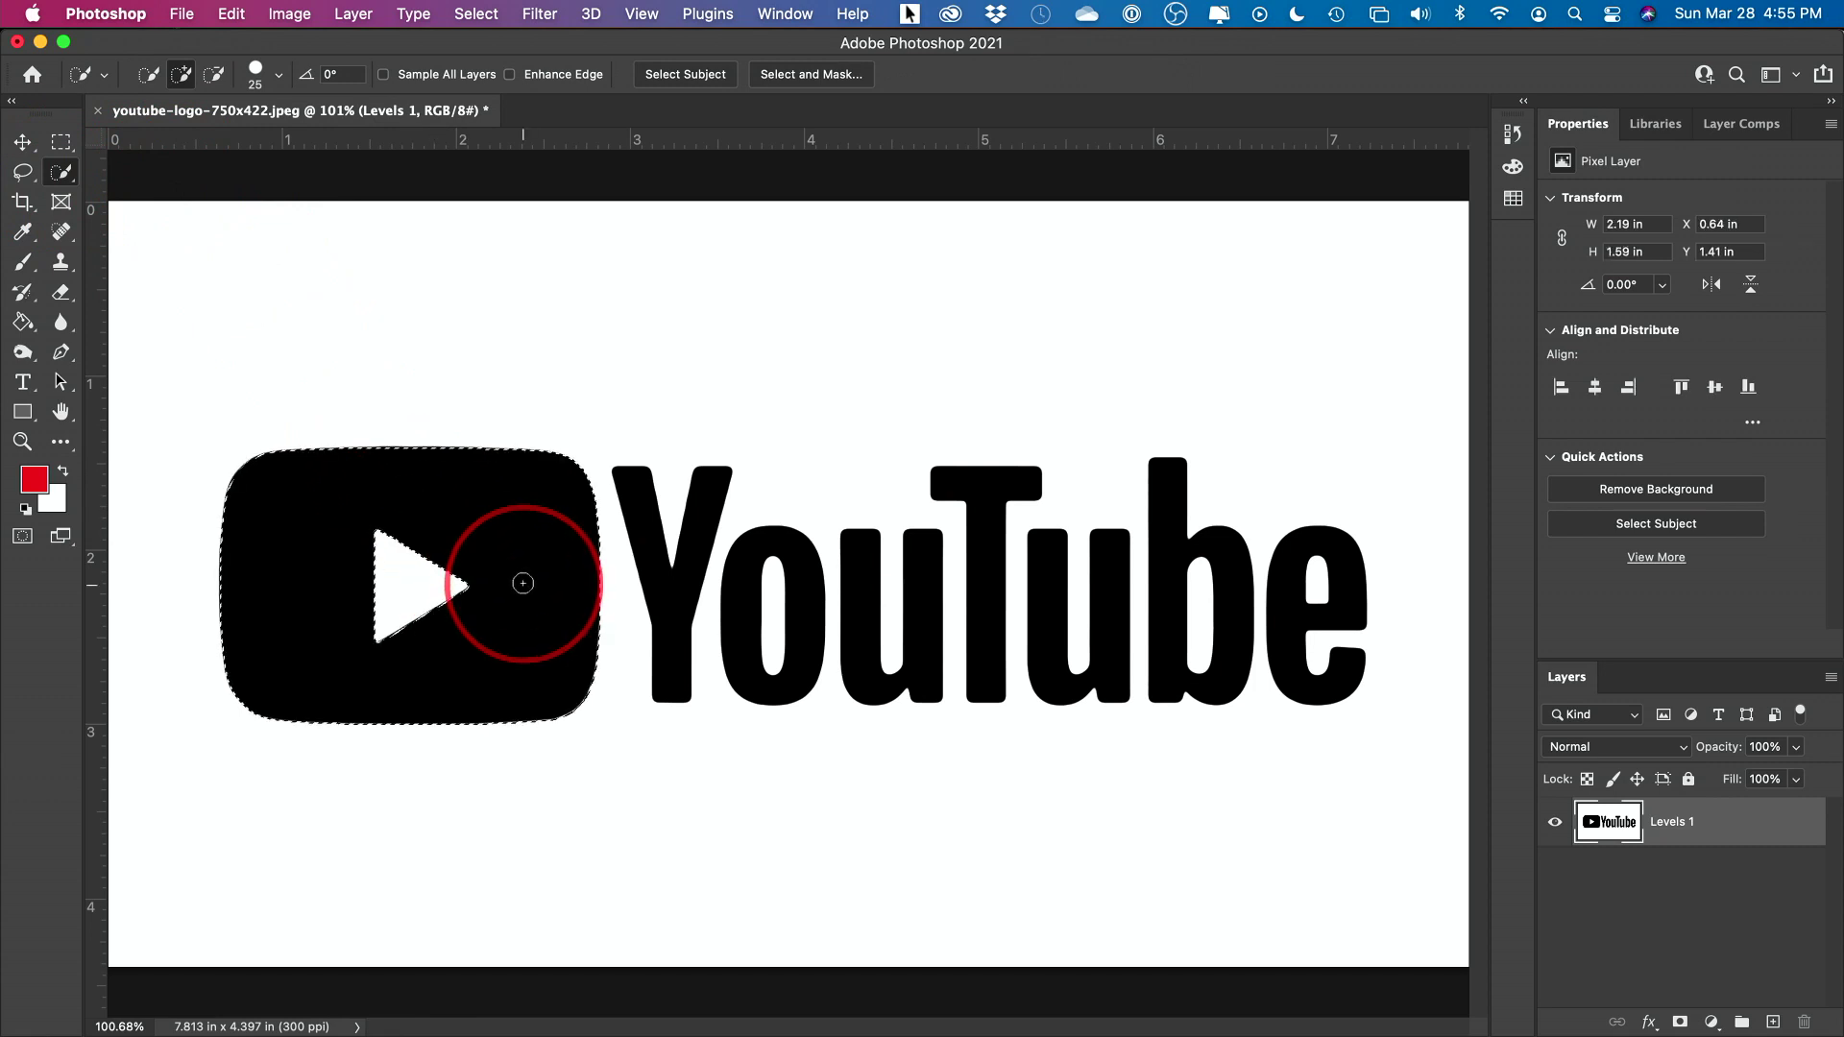
pyautogui.click(22, 321)
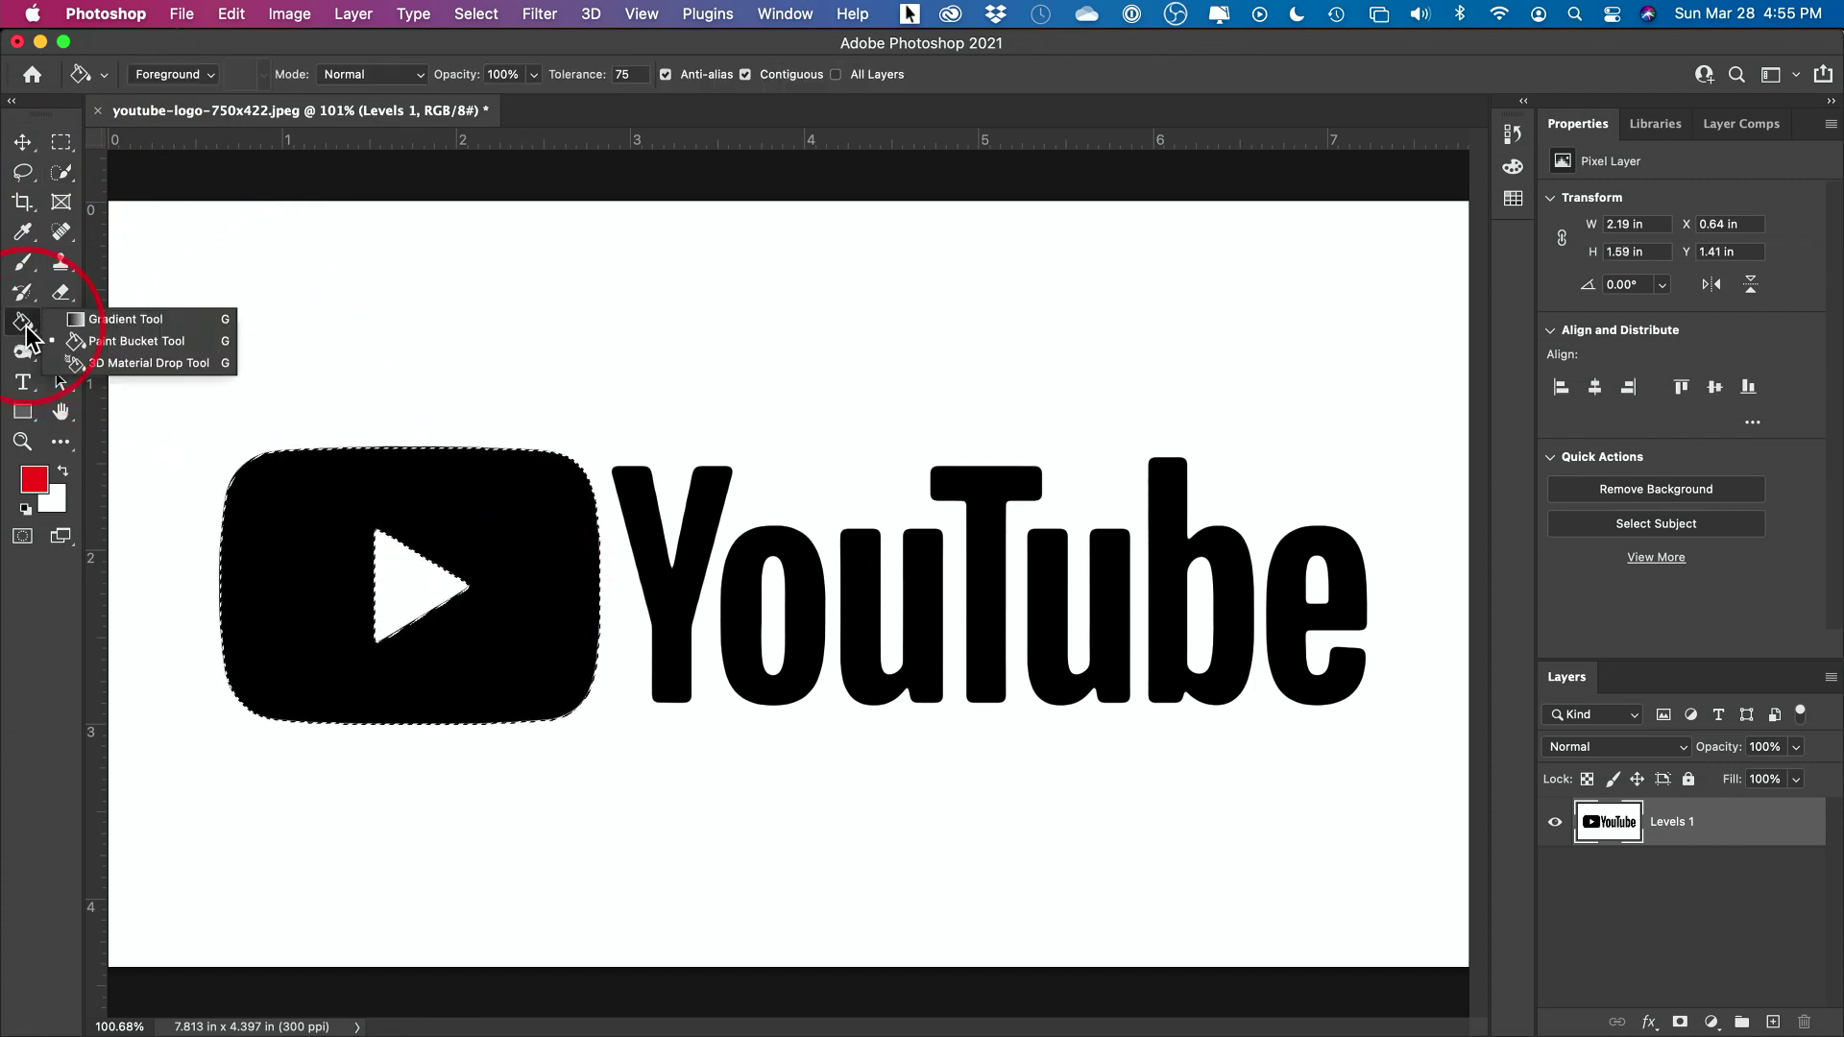
pyautogui.click(154, 338)
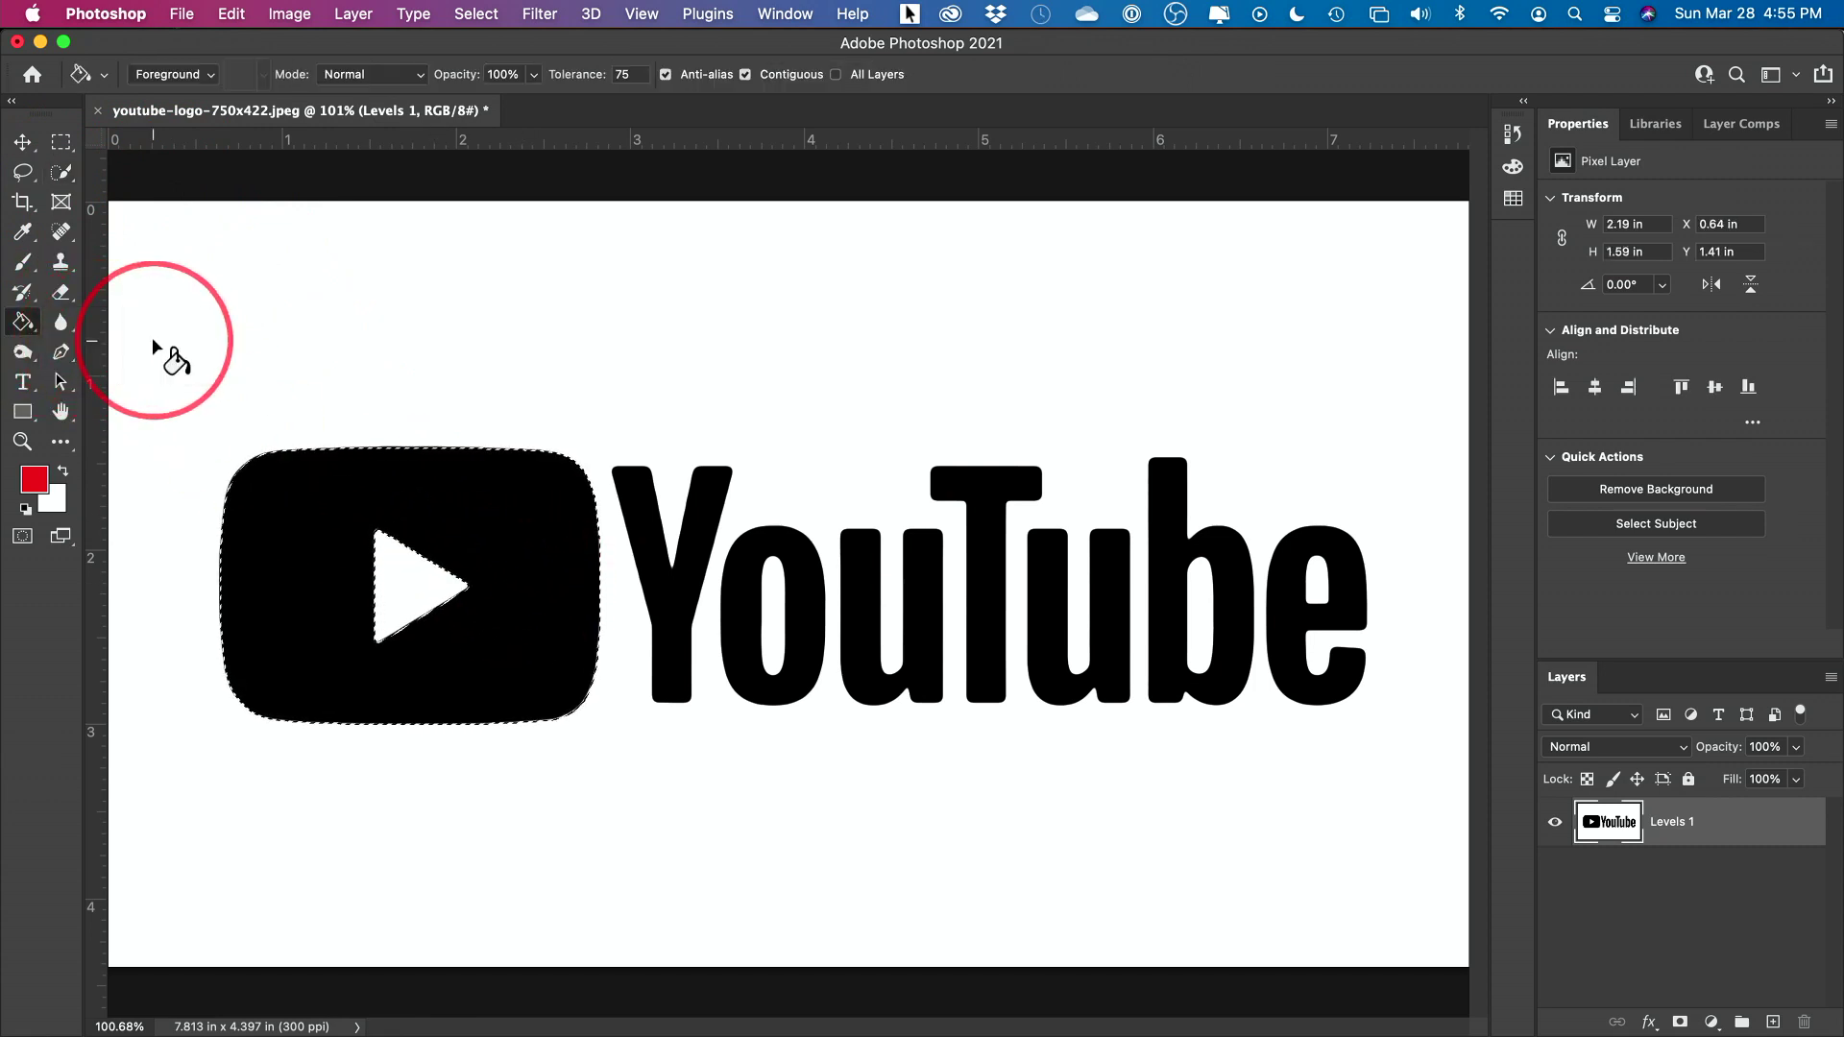
pyautogui.click(34, 480)
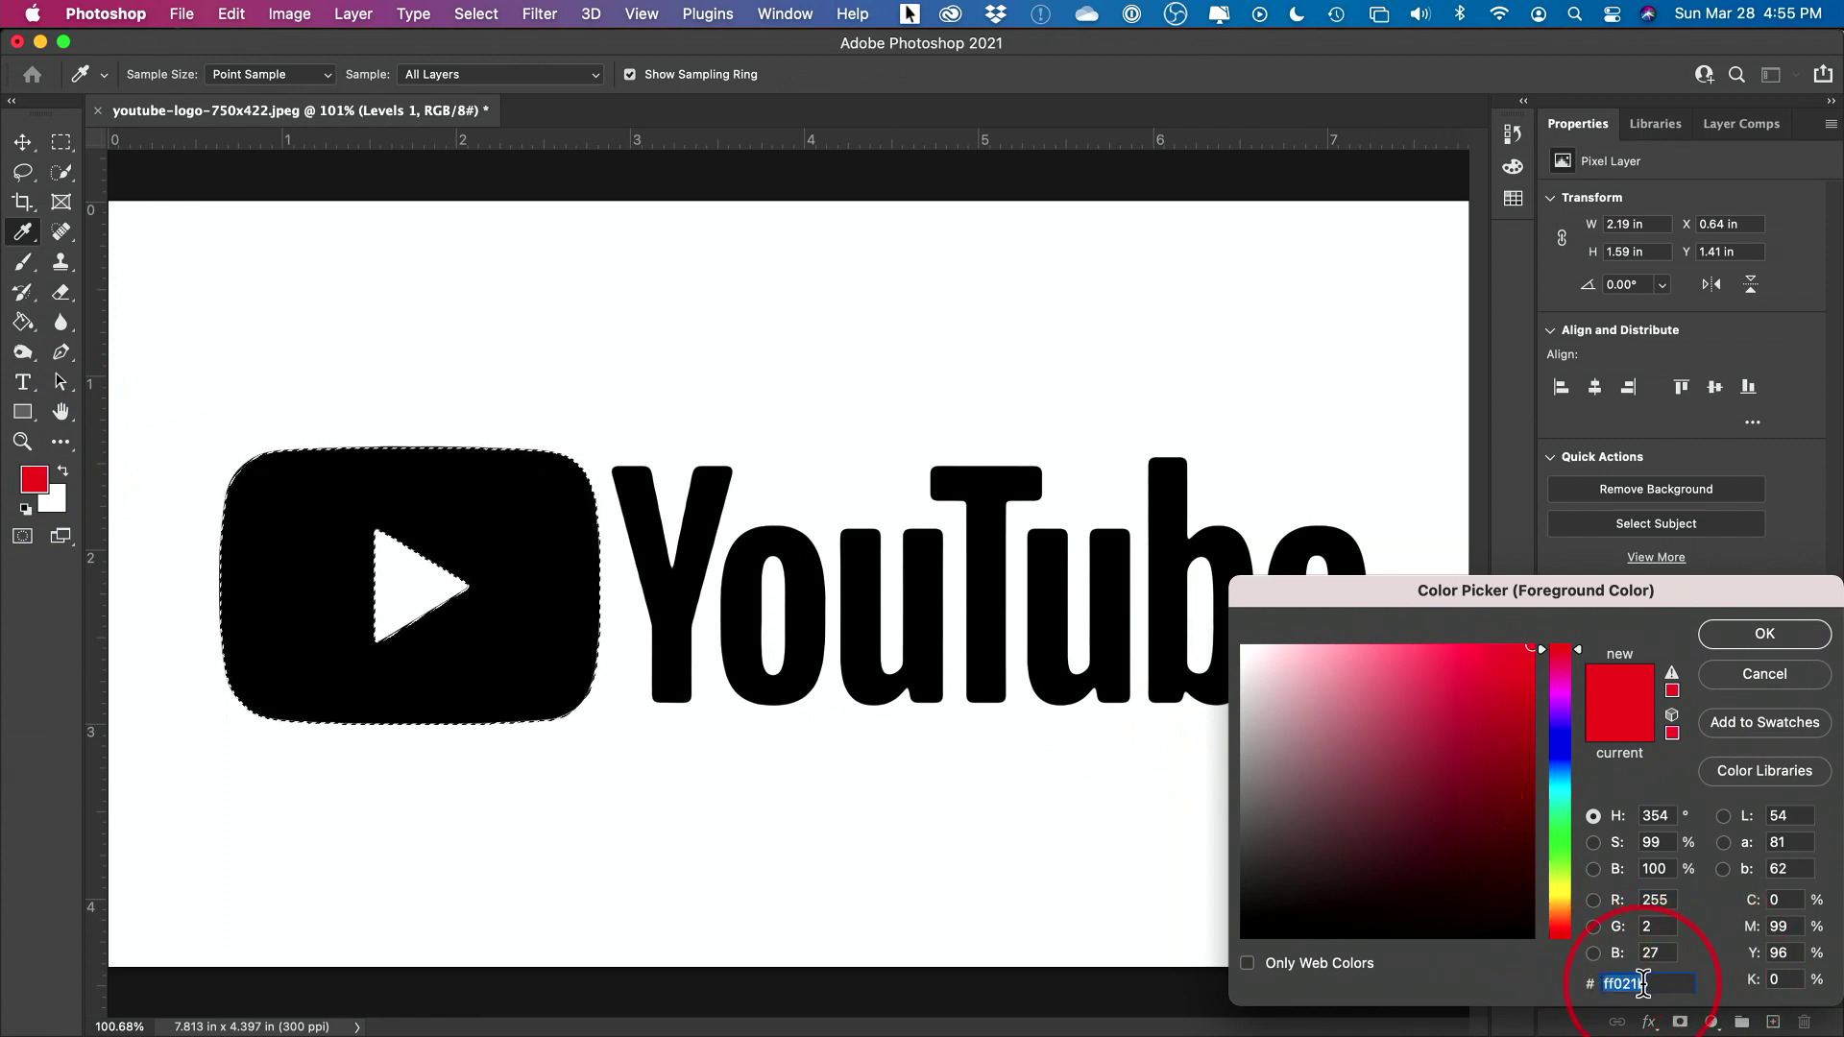
pyautogui.click(1765, 633)
pyautogui.press('g')
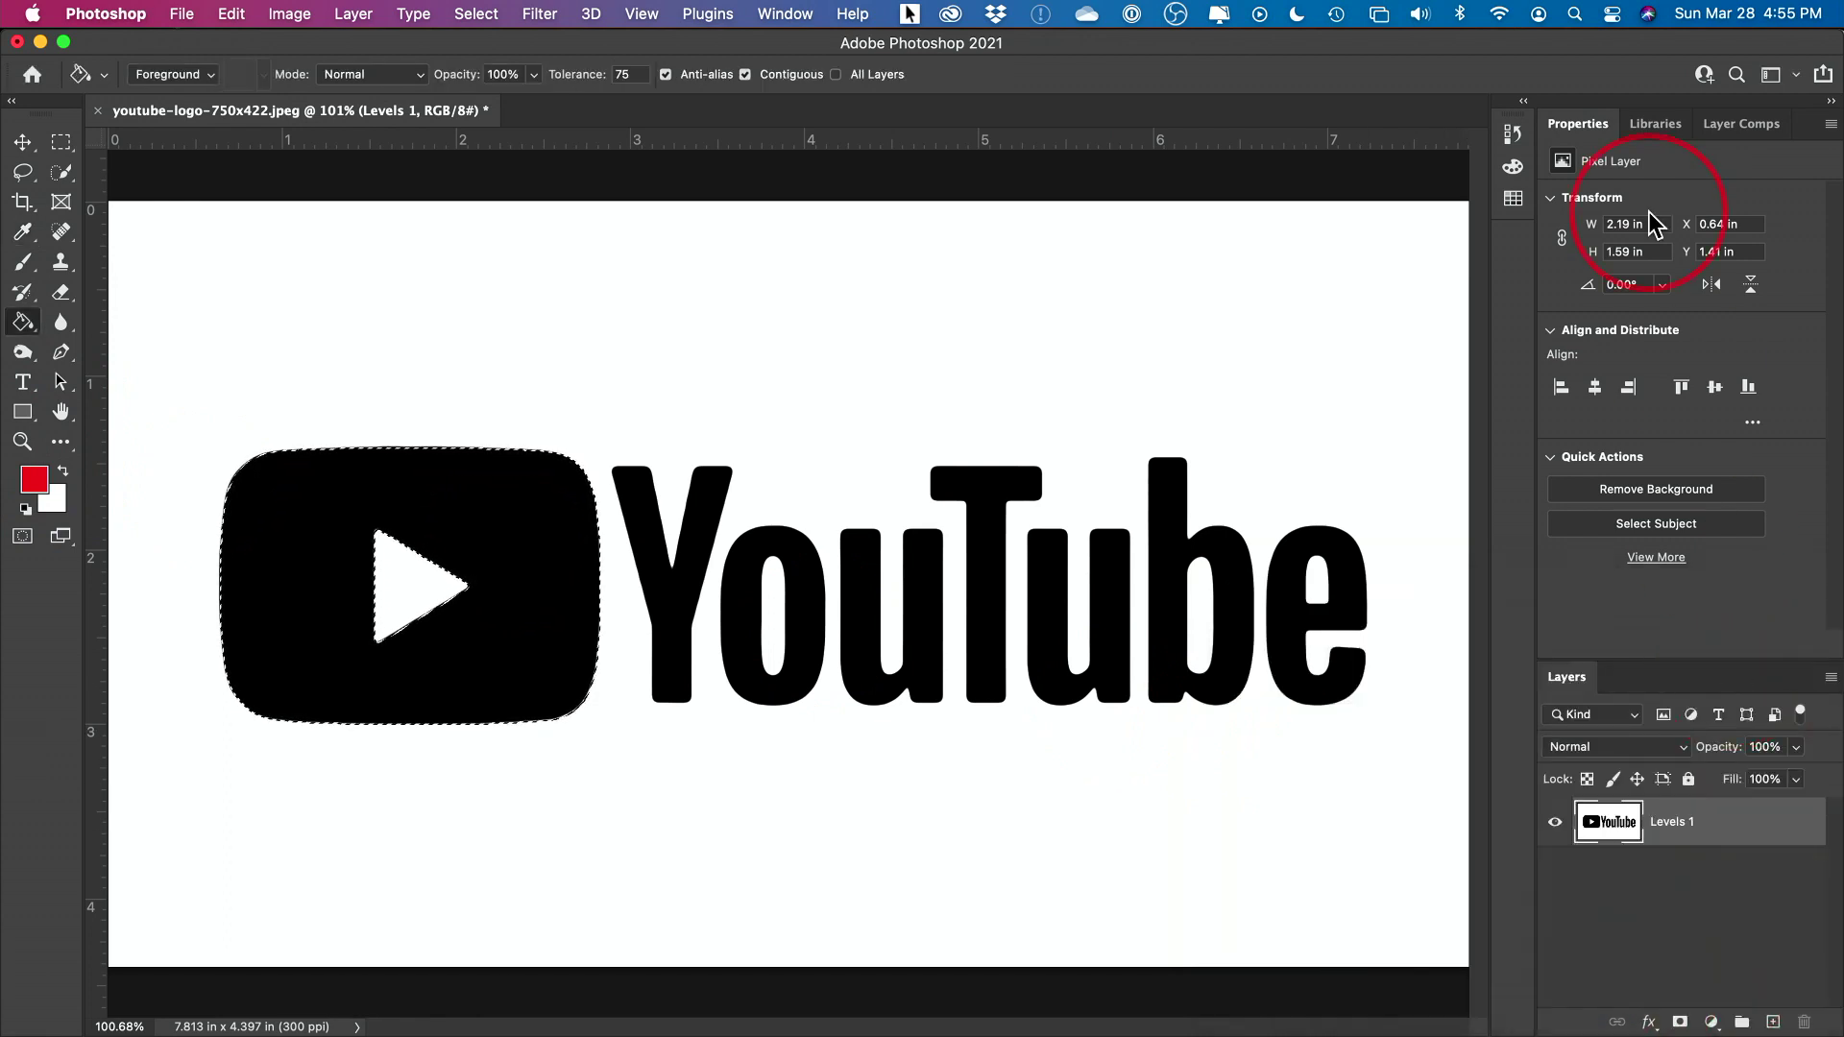
pyautogui.click(1642, 139)
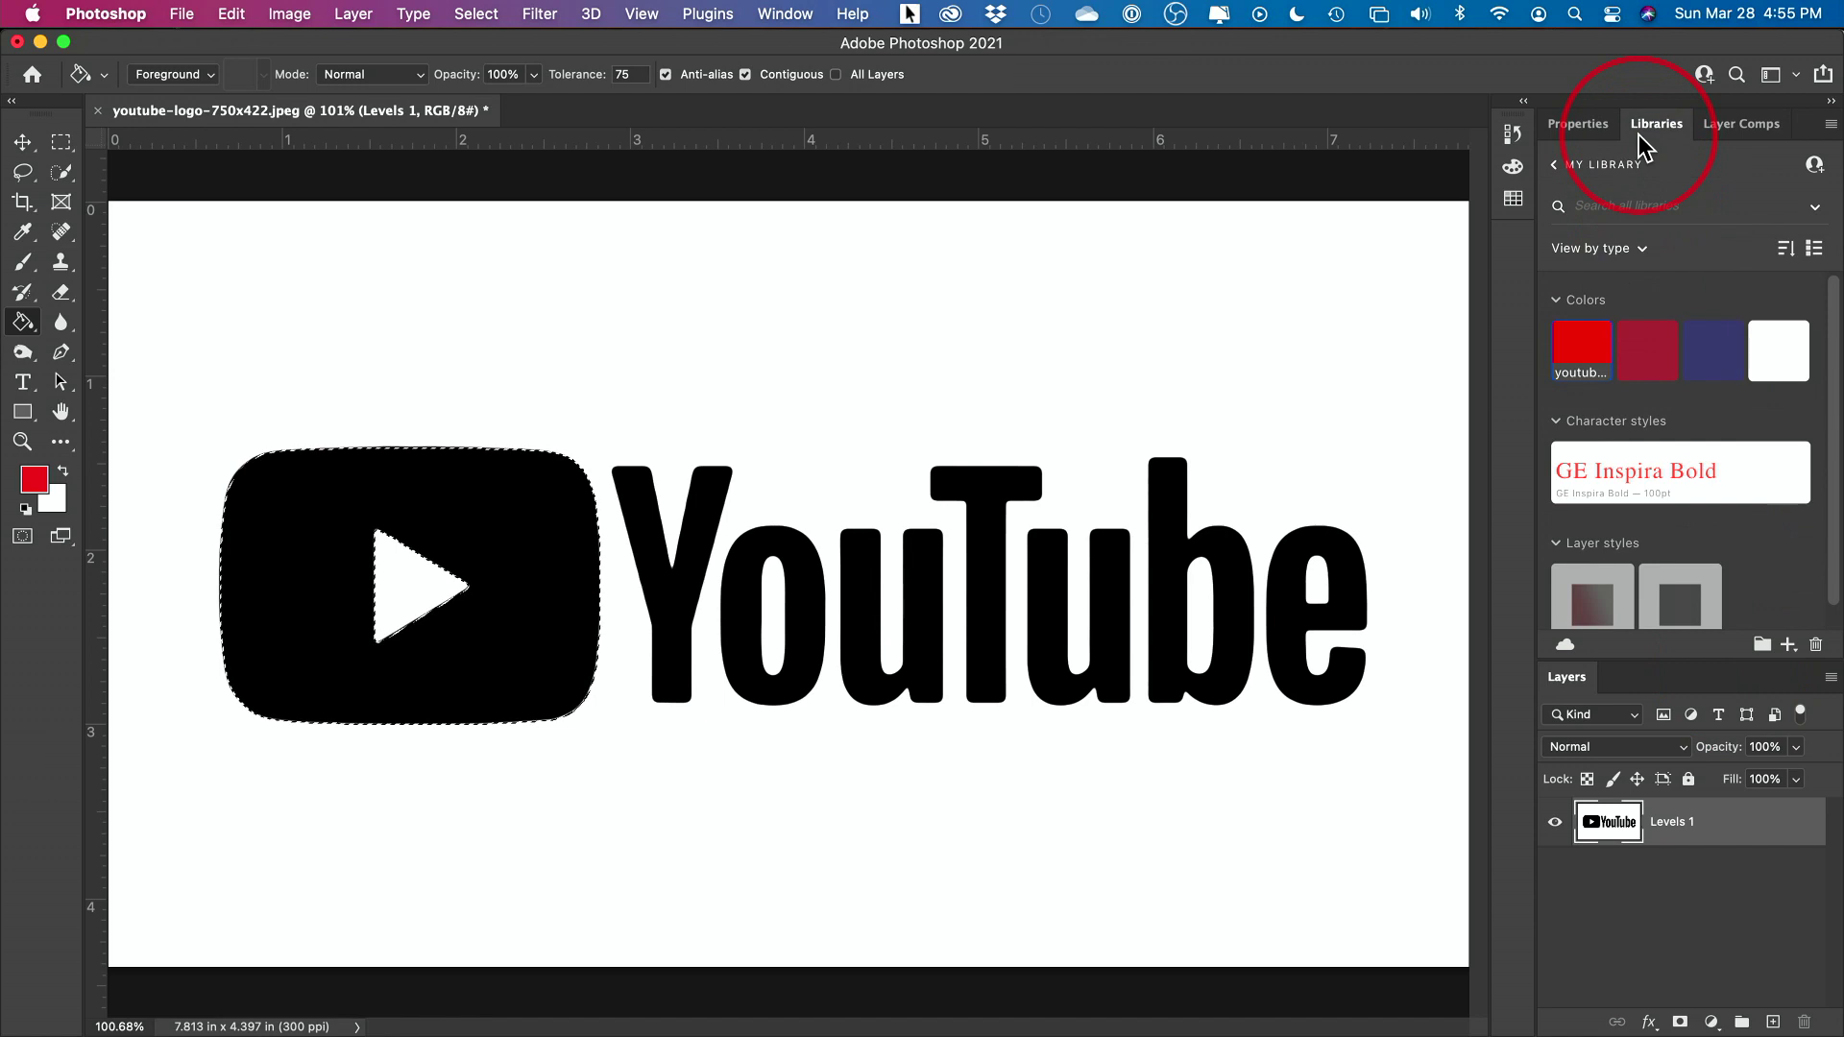
pyautogui.doubleClick(1589, 348)
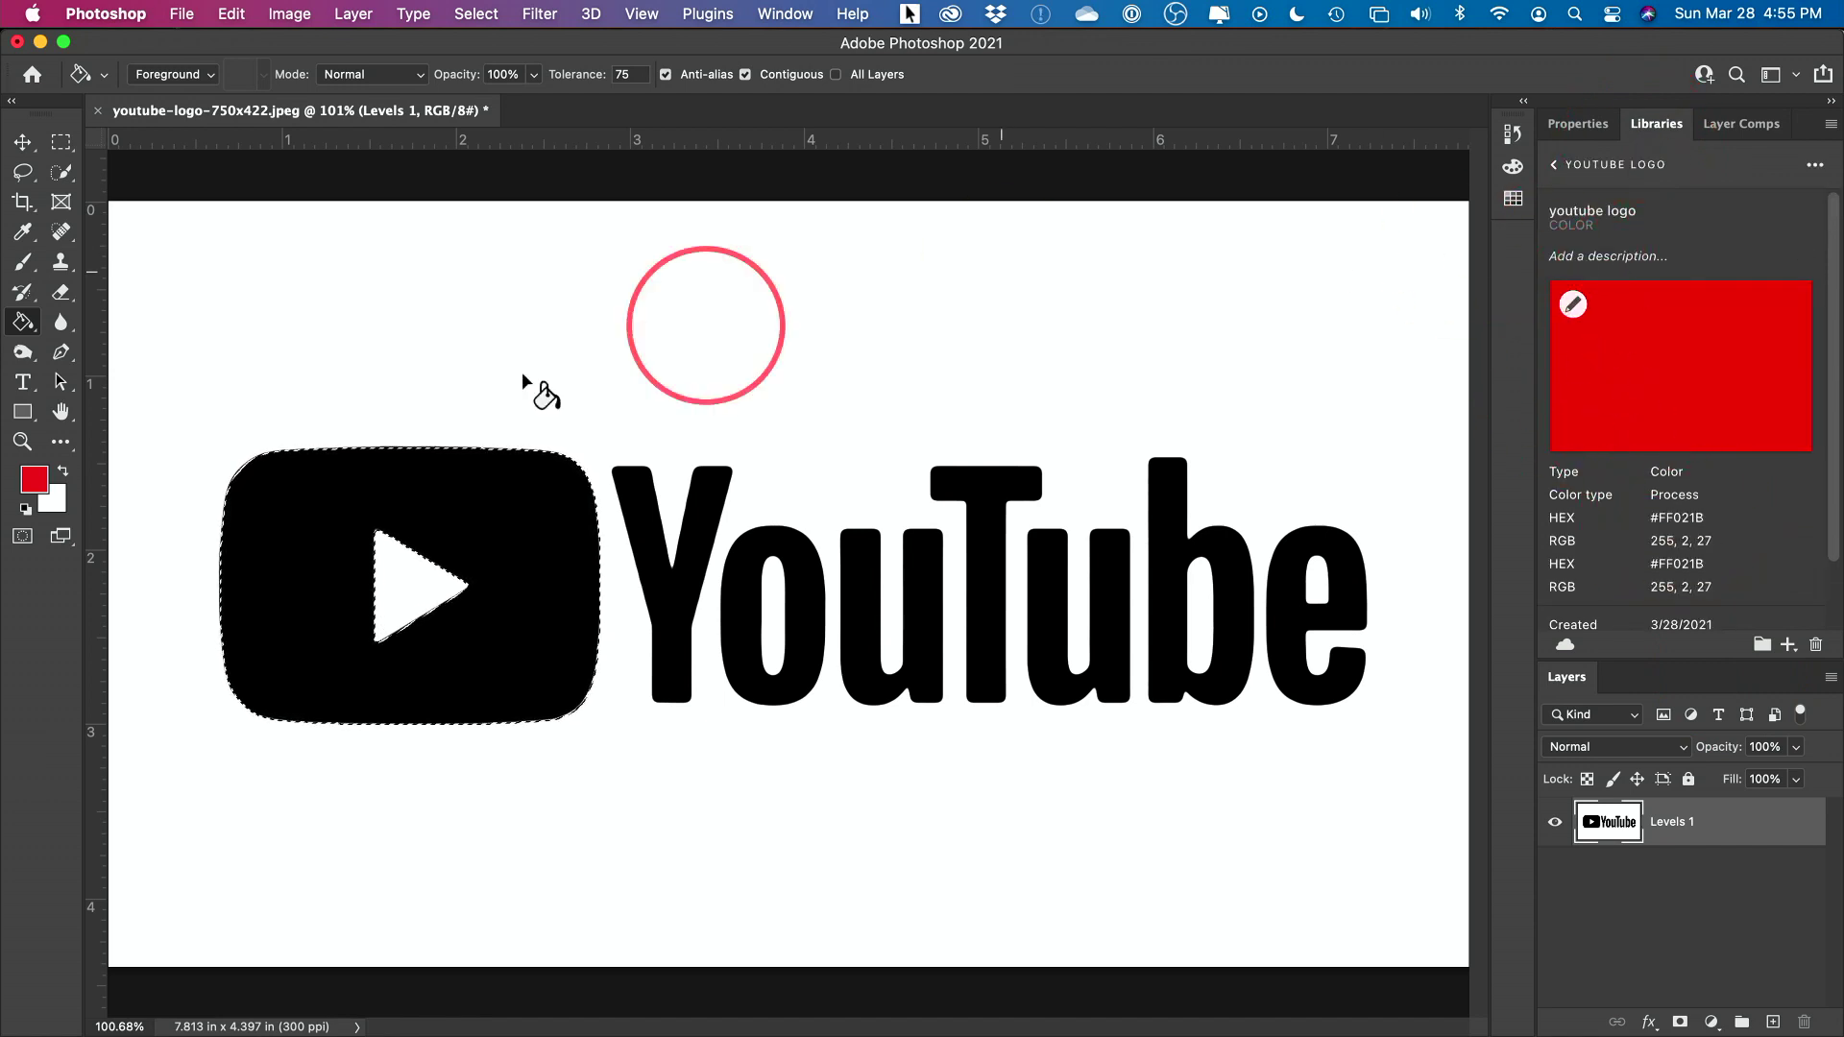
pyautogui.click(448, 485)
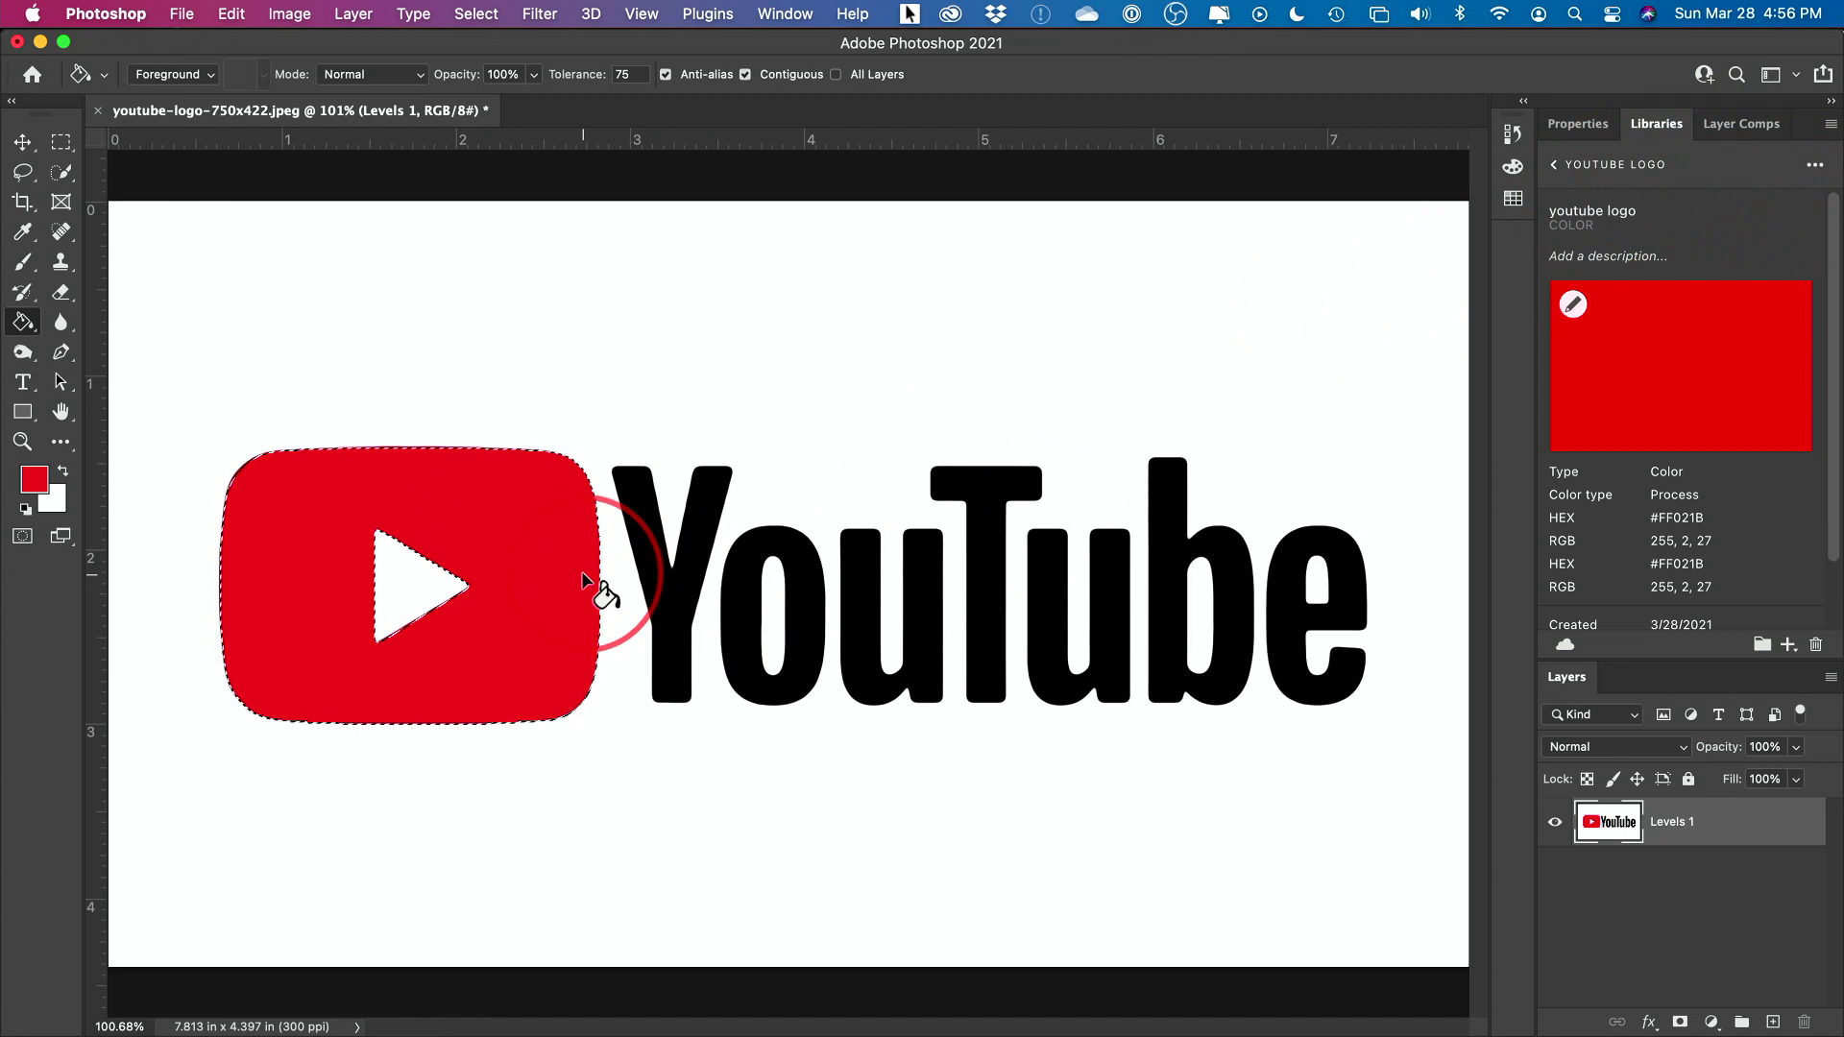
# Deselect the badge and fill the thin dark fringe along the edges of the badge and its play triangle with the red
pyautogui.press('super+equal')
pyautogui.hscroll(-5, 562, 572)
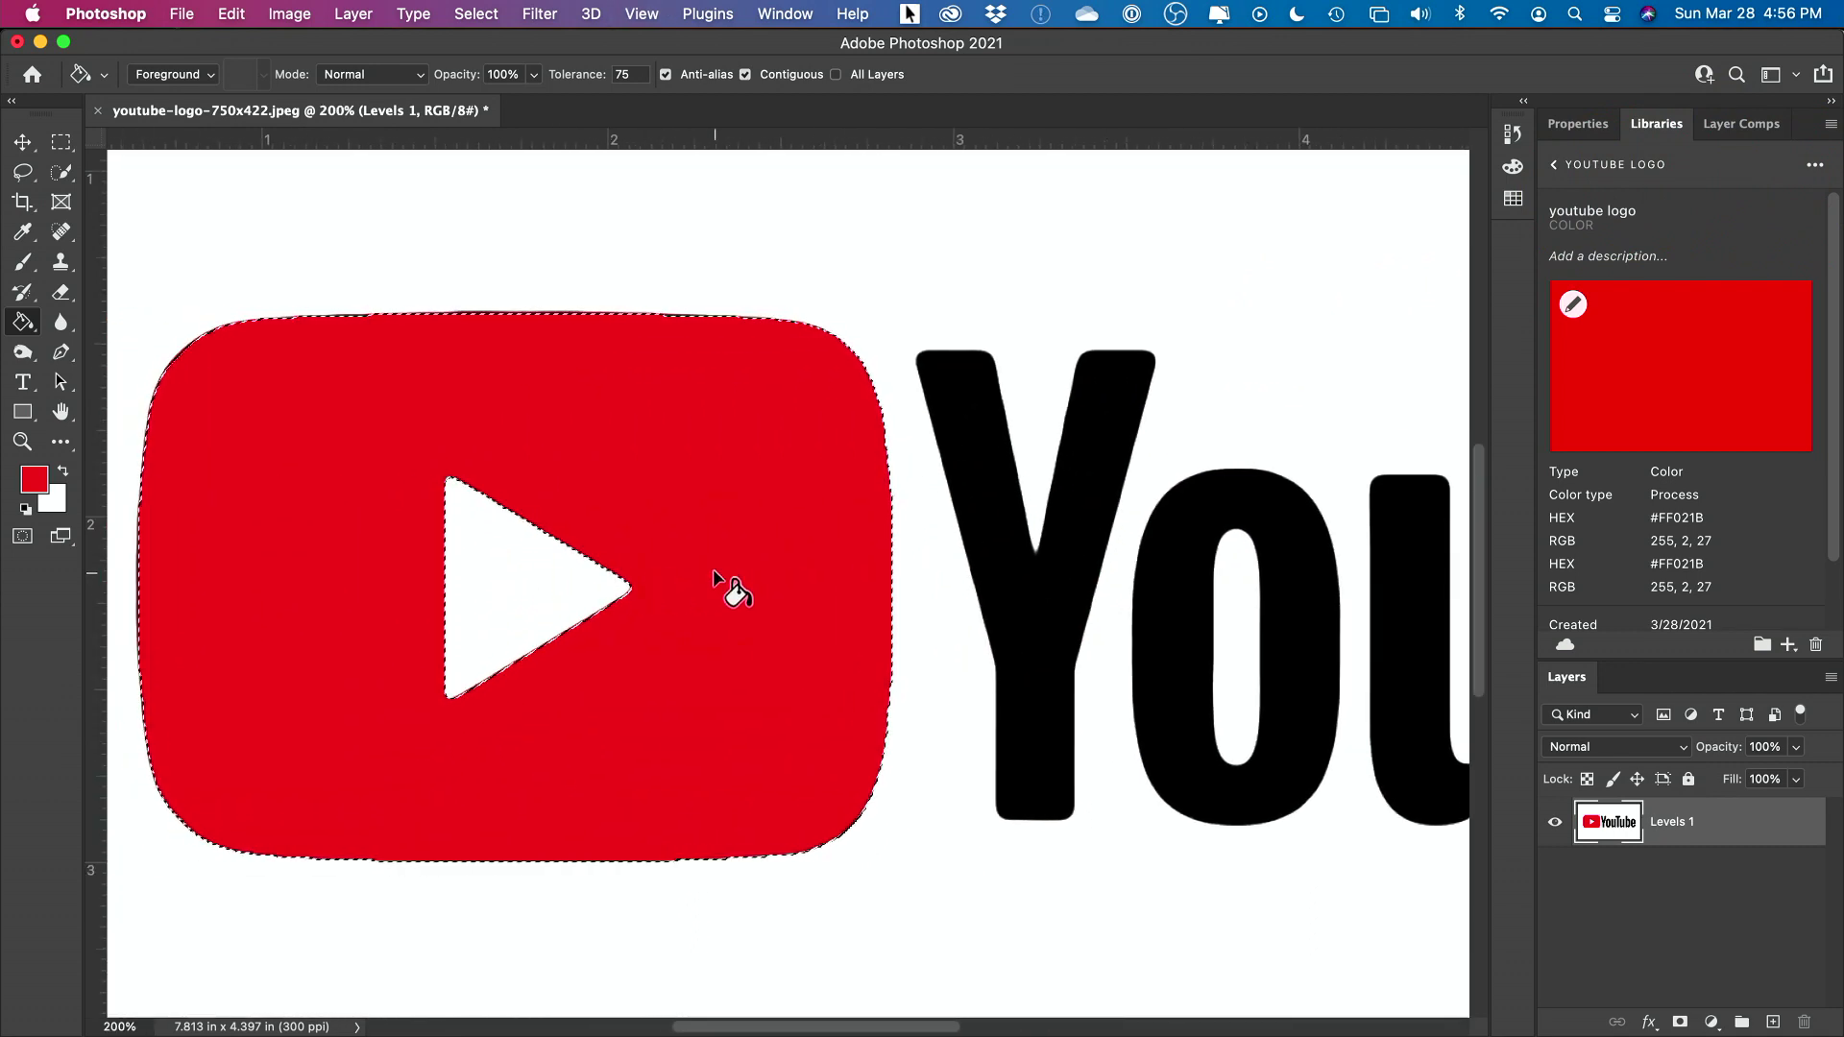
pyautogui.click(691, 590)
pyautogui.click(600, 616)
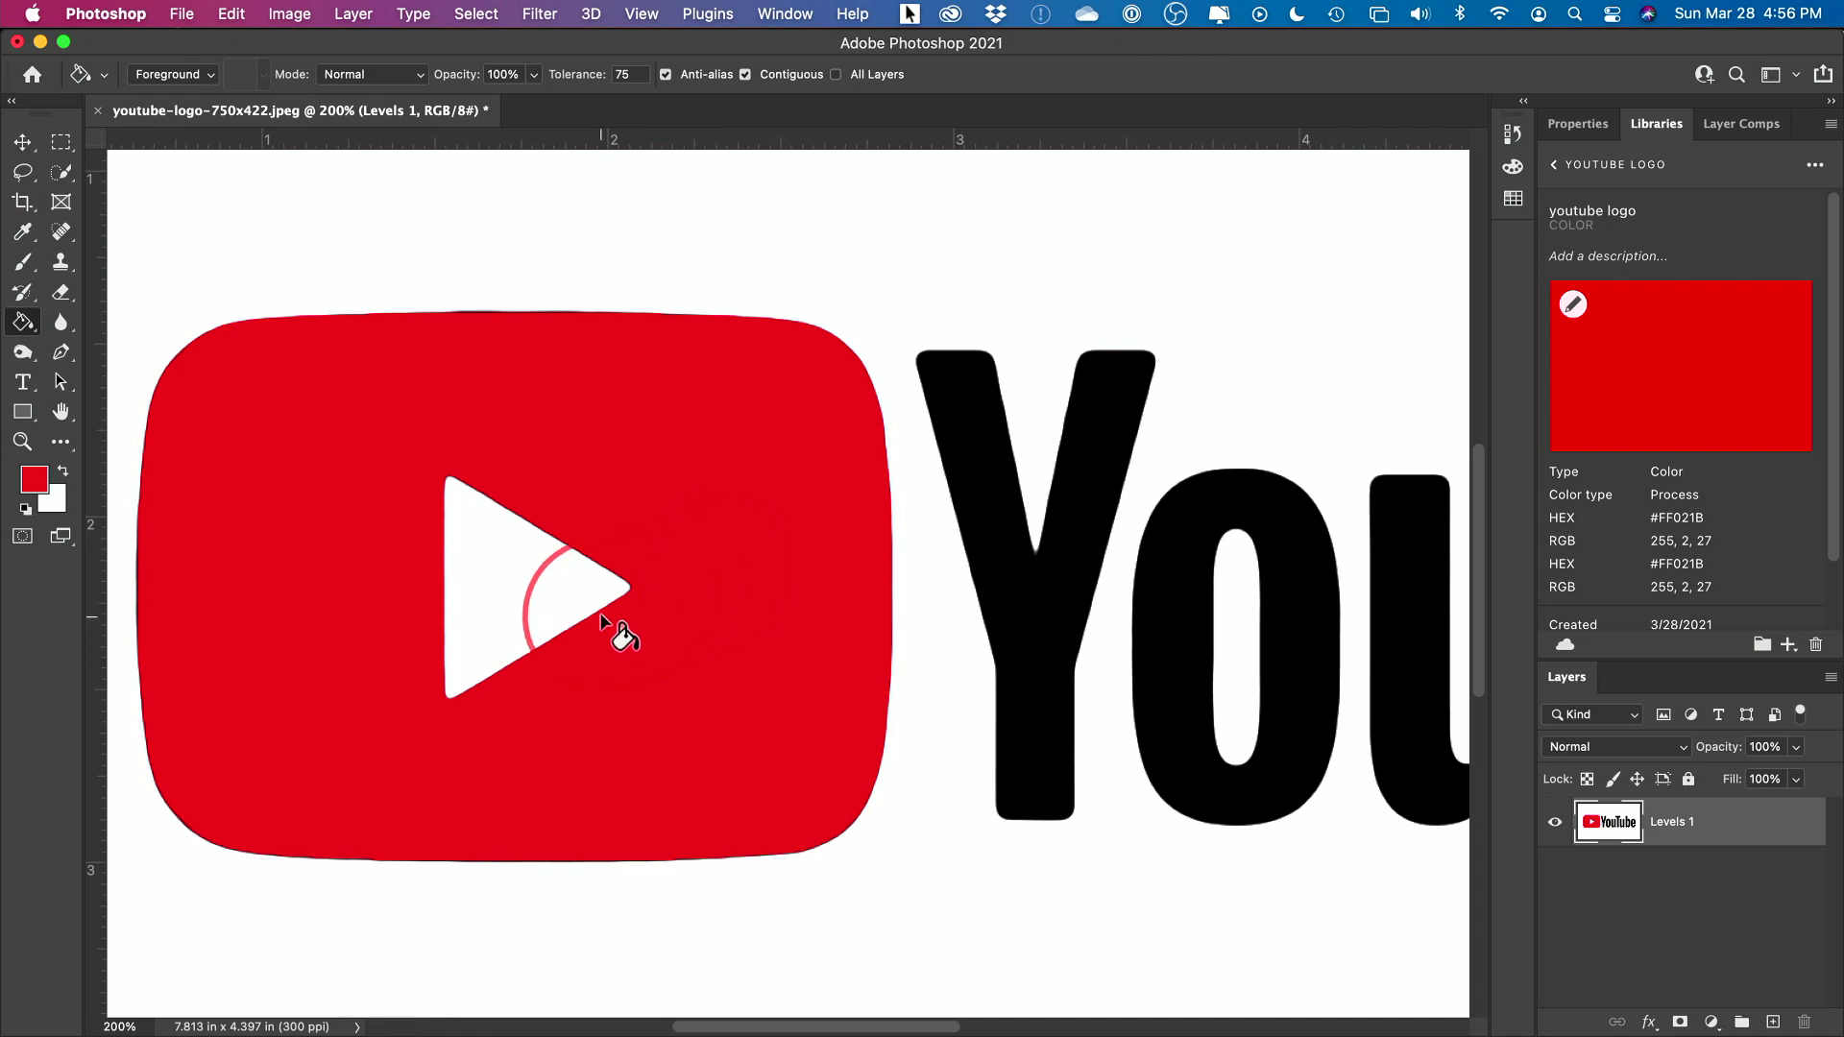
pyautogui.hotkey('ctrl', '=')
pyautogui.scroll(-4, 666, 691)
pyautogui.hotkey('ctrl', '=')
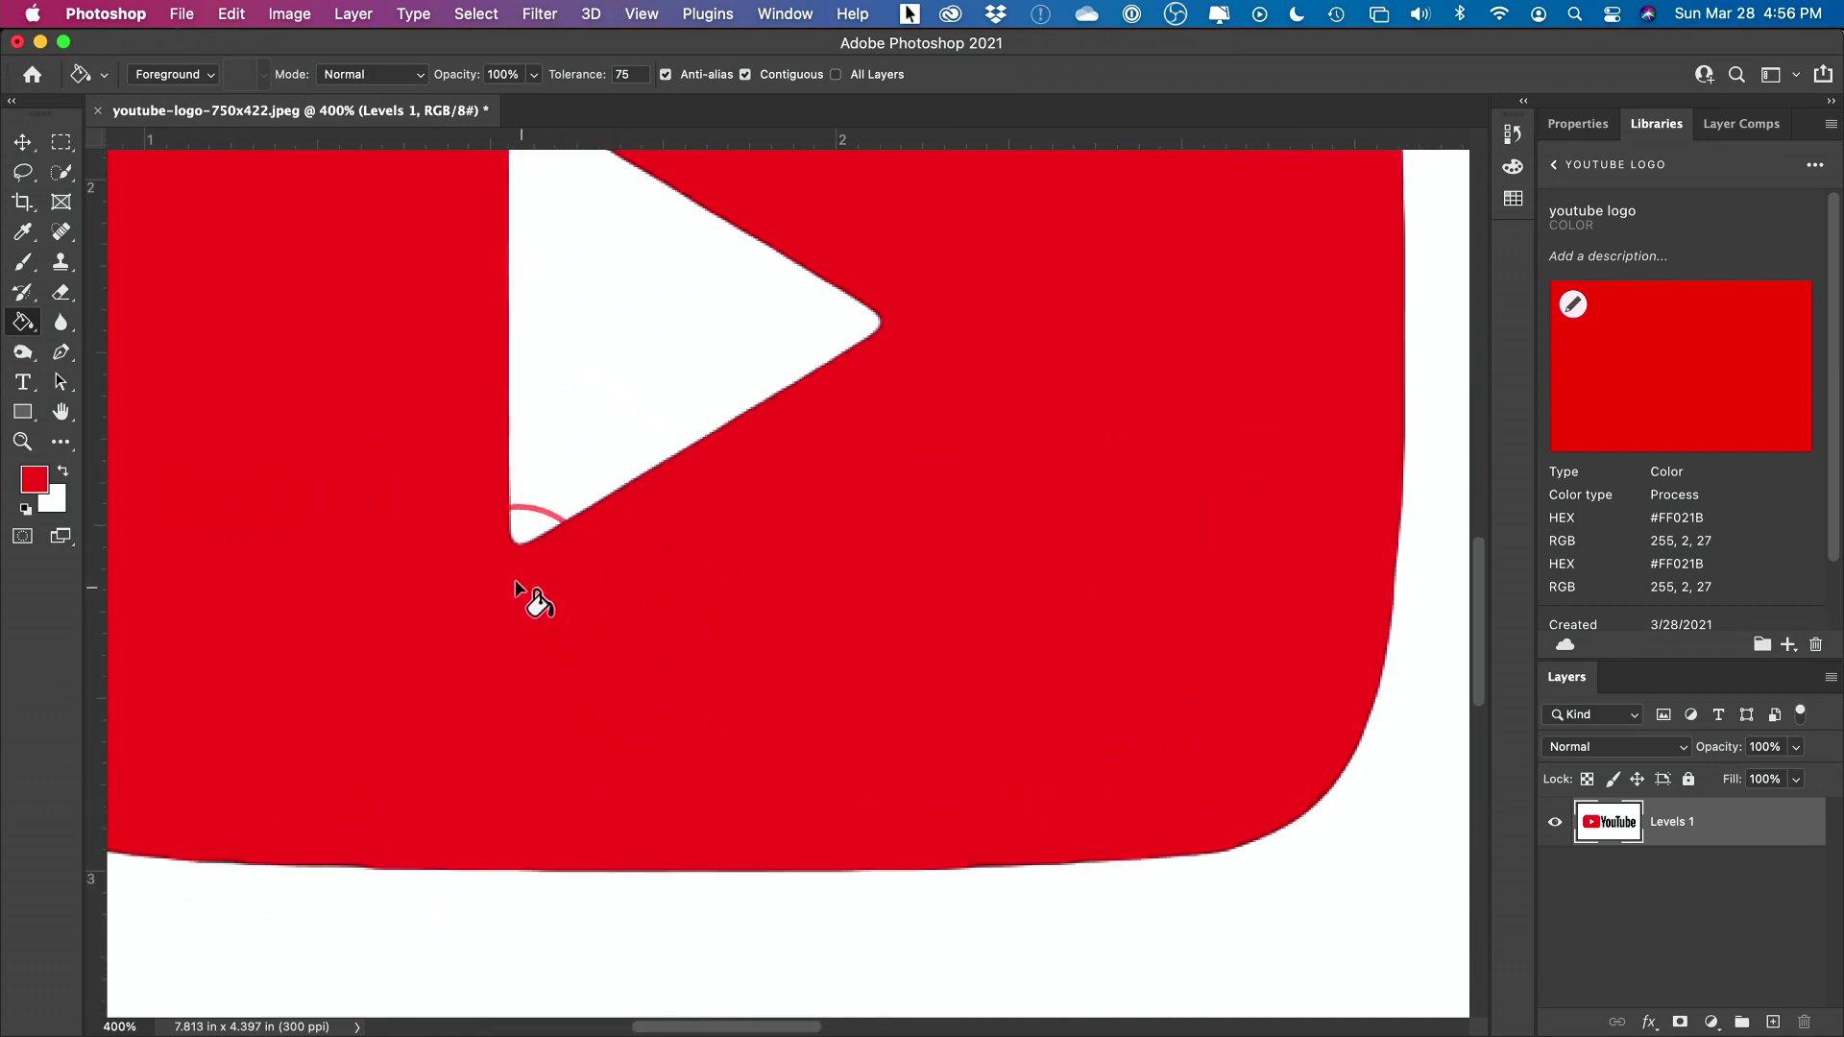
pyautogui.click(643, 480)
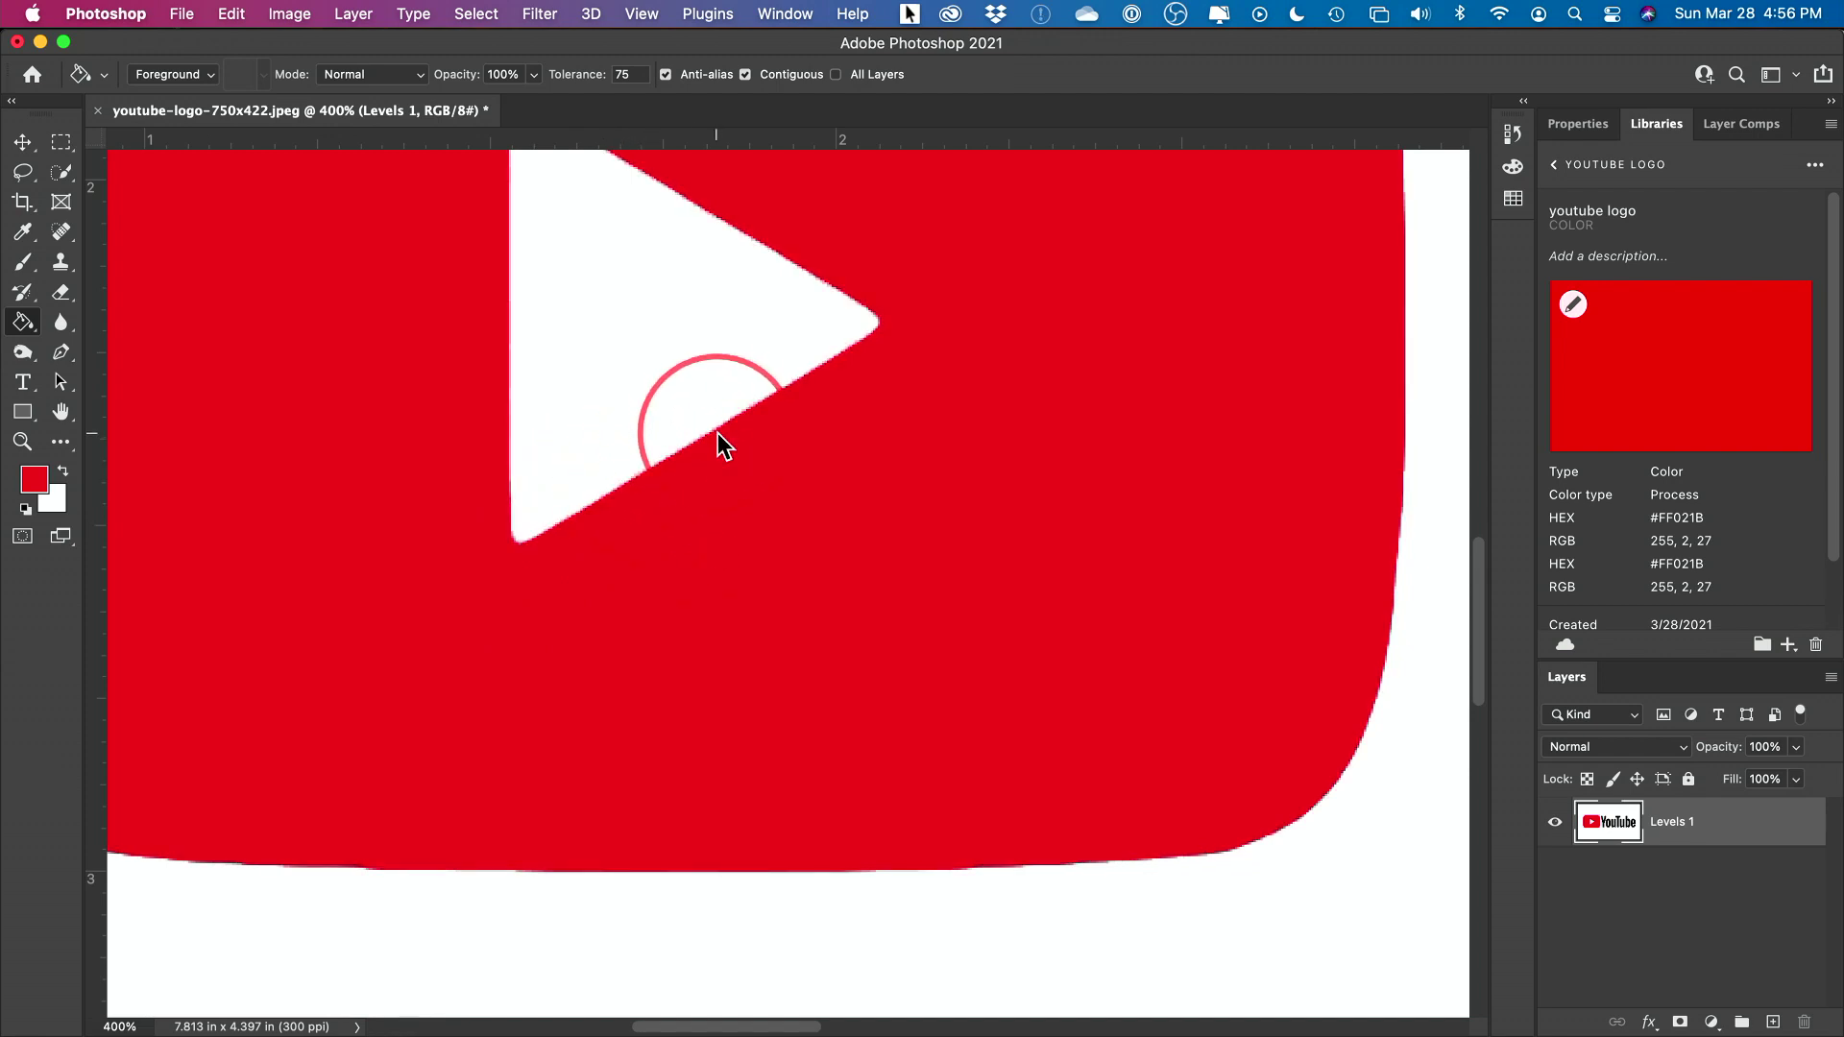
pyautogui.press('super+equal')
pyautogui.press('super+minus')
pyautogui.press('super+minus')
pyautogui.press('super+minus')
pyautogui.press('super+minus')
pyautogui.press('super+minus')
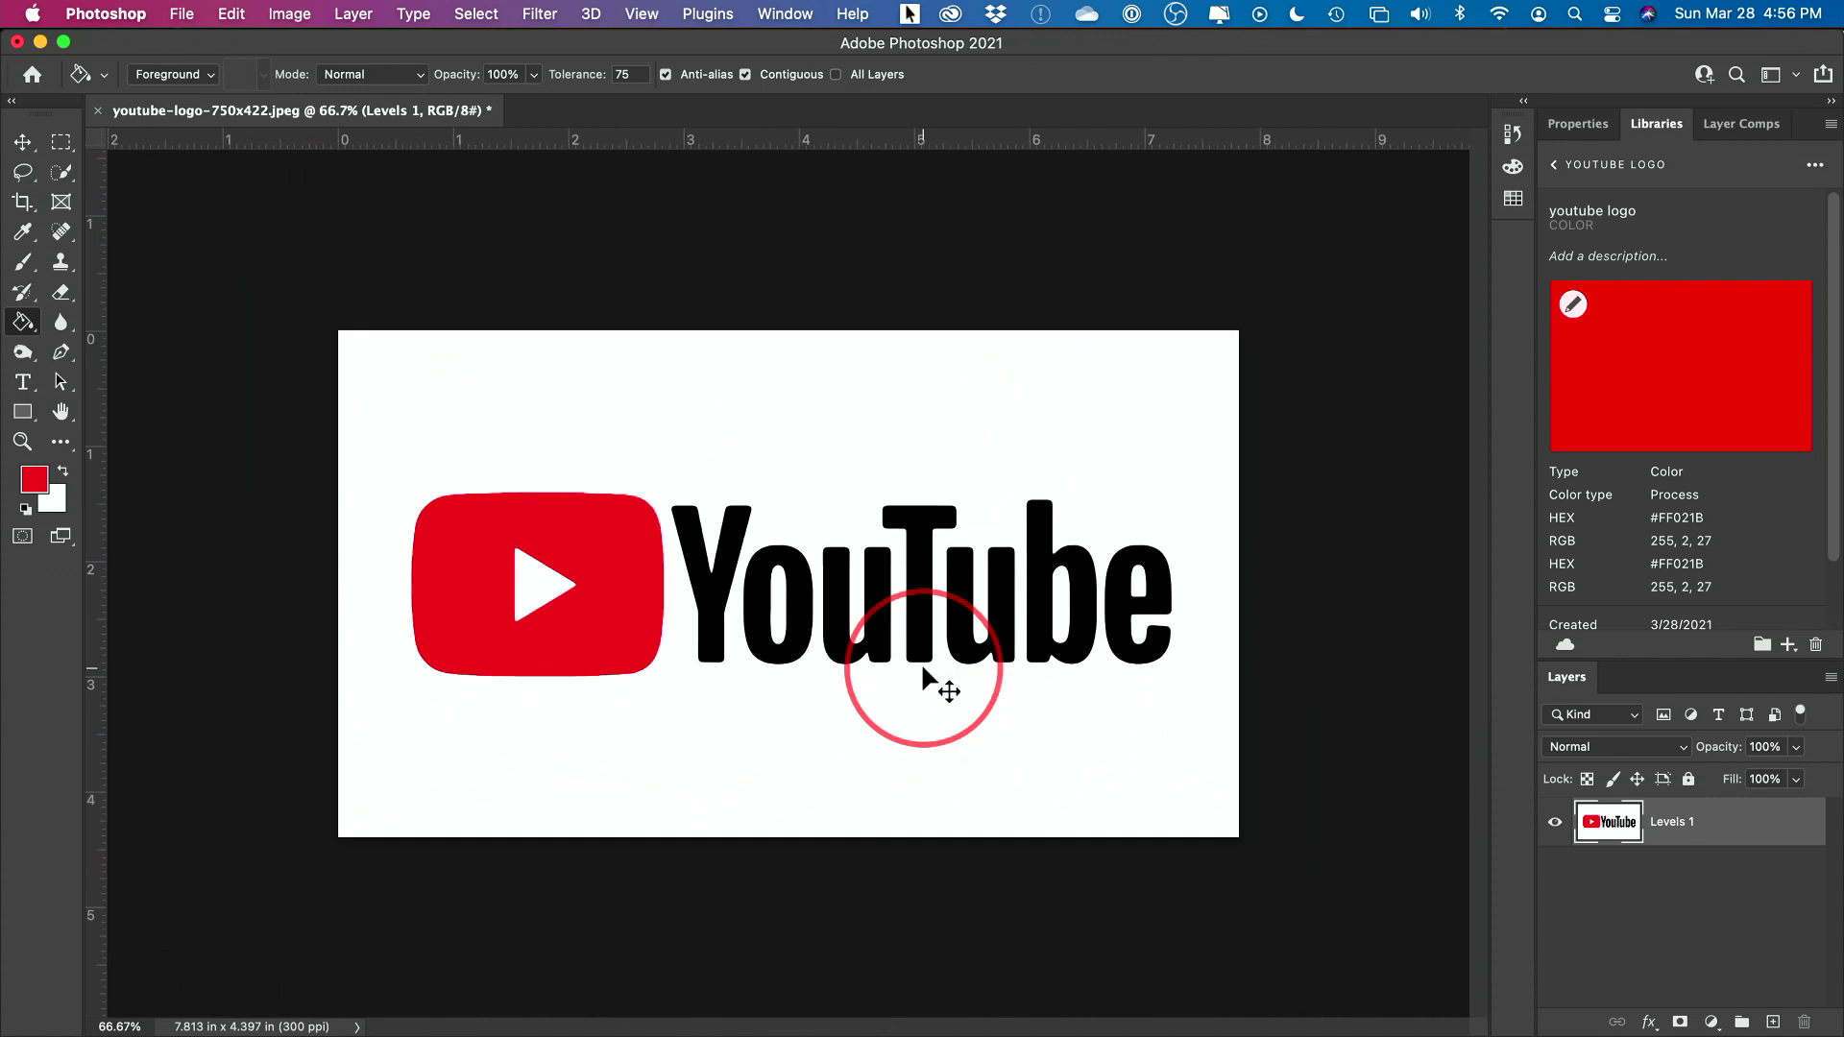
pyautogui.press('super+equal')
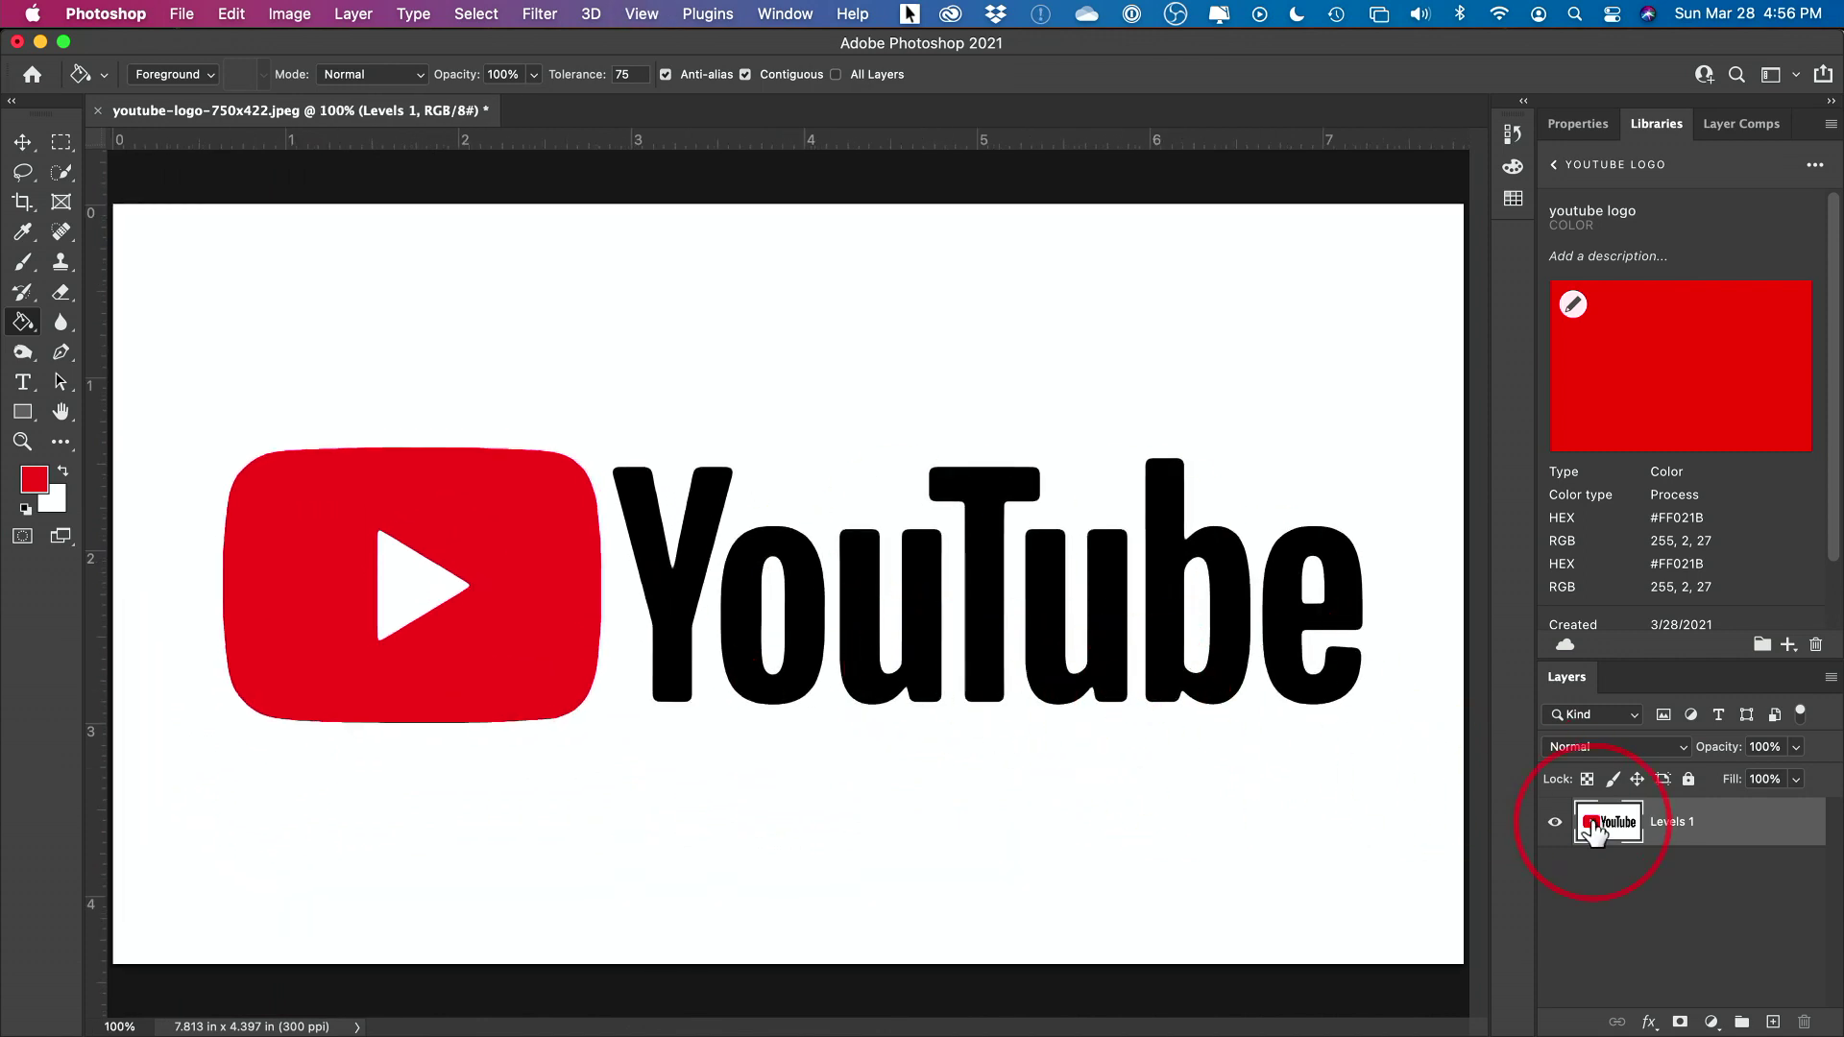
# Select the white background around the logo on the Levels 1 layer with the Magic Wand at tolerance 32 and delete it
pyautogui.click(1637, 891)
pyautogui.press('v')
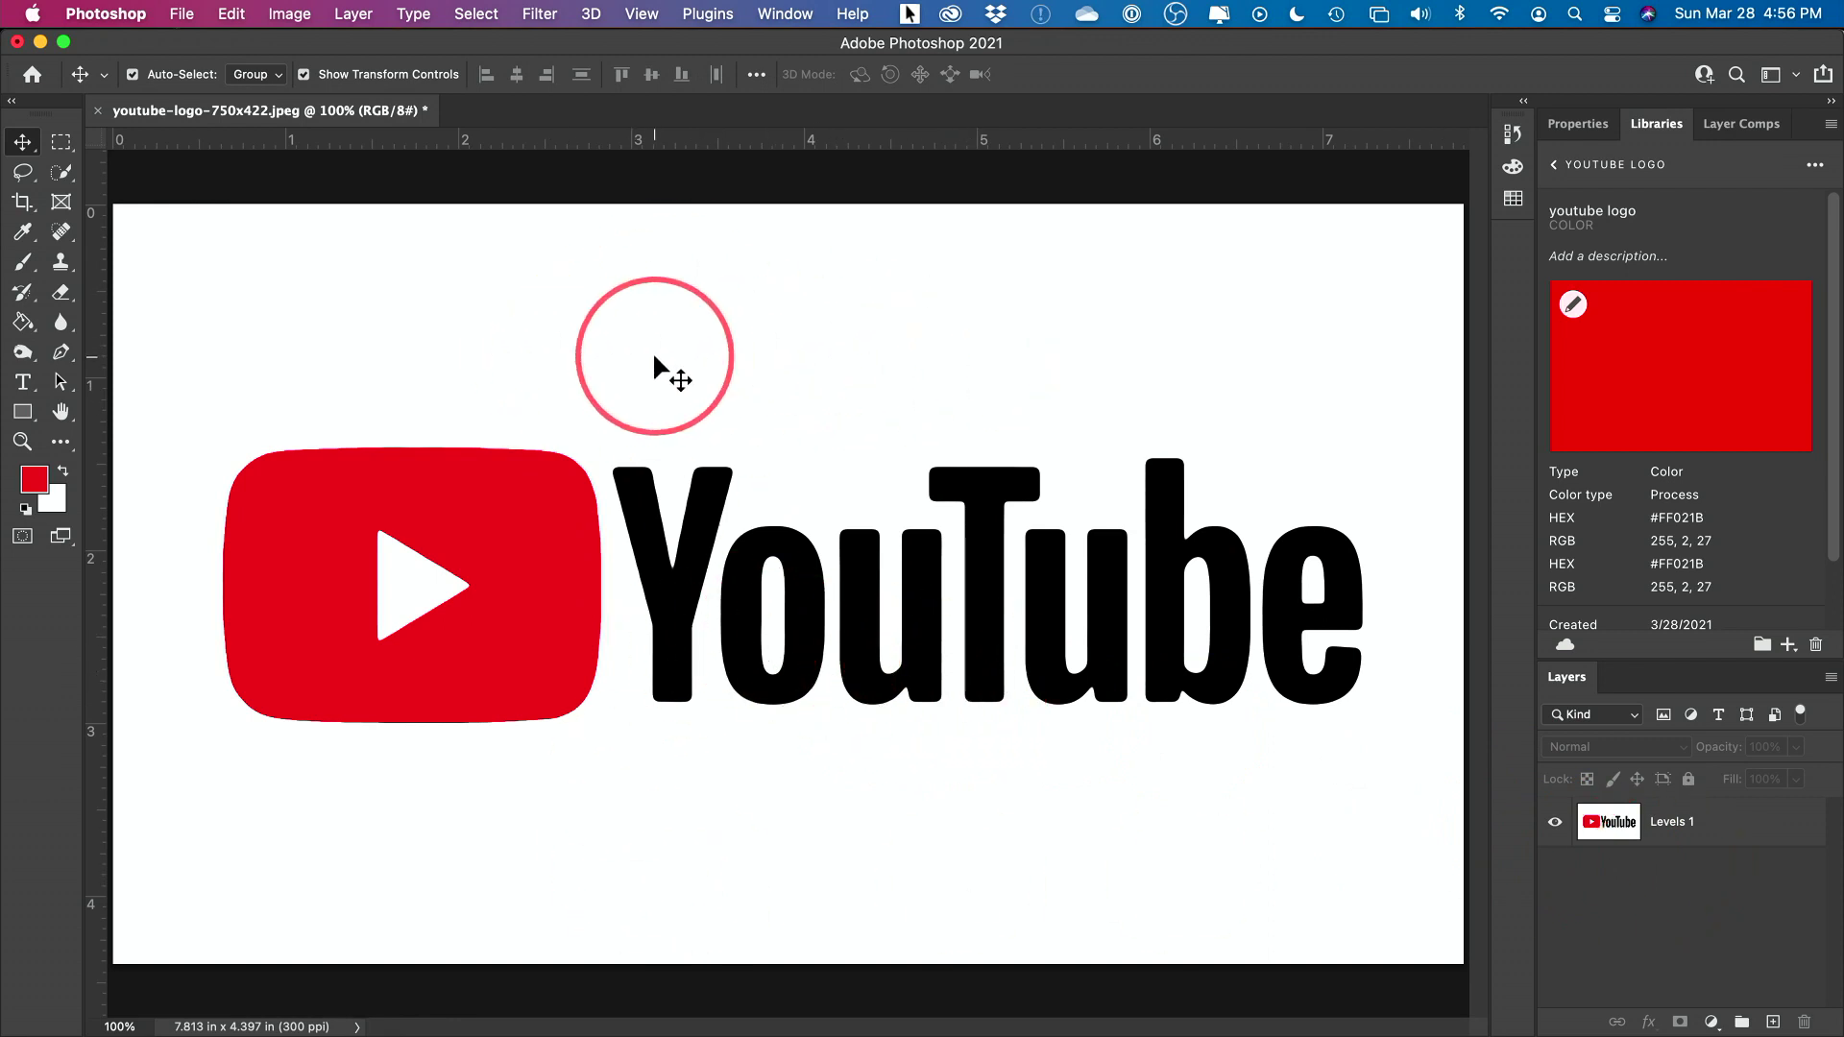
pyautogui.click(66, 177)
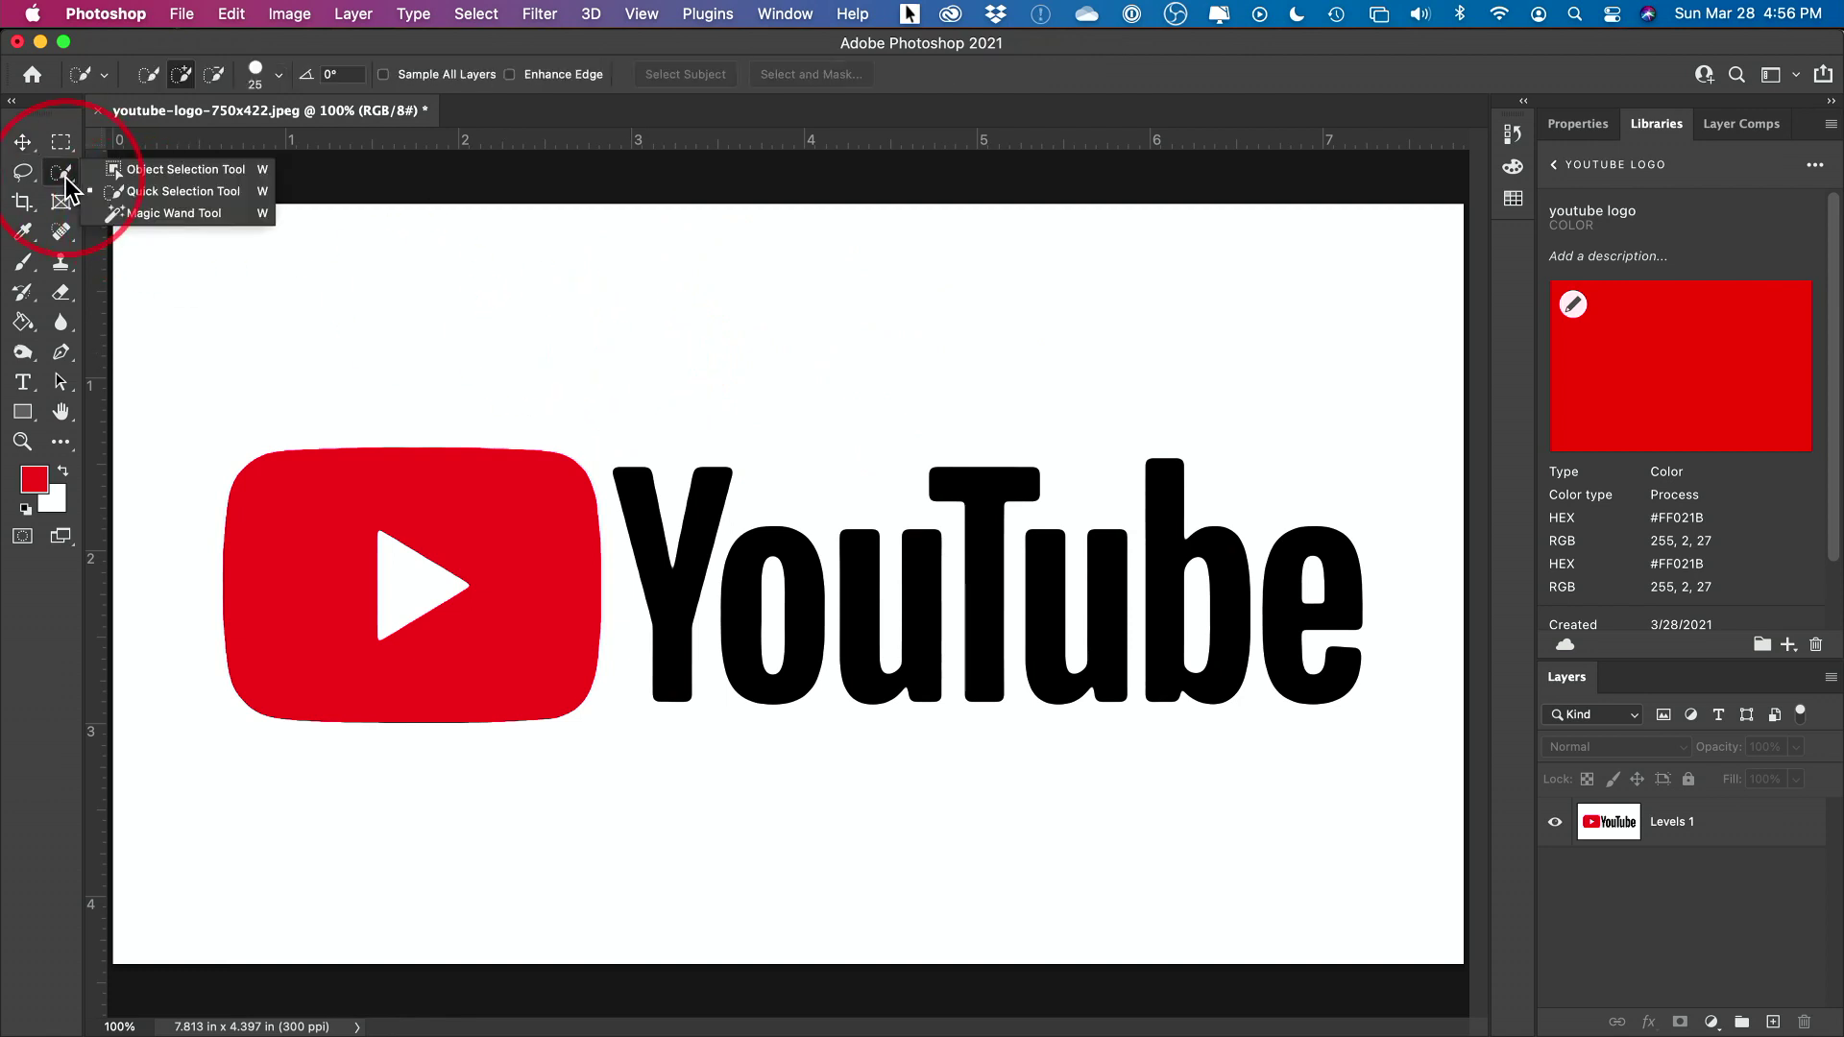
pyautogui.click(163, 213)
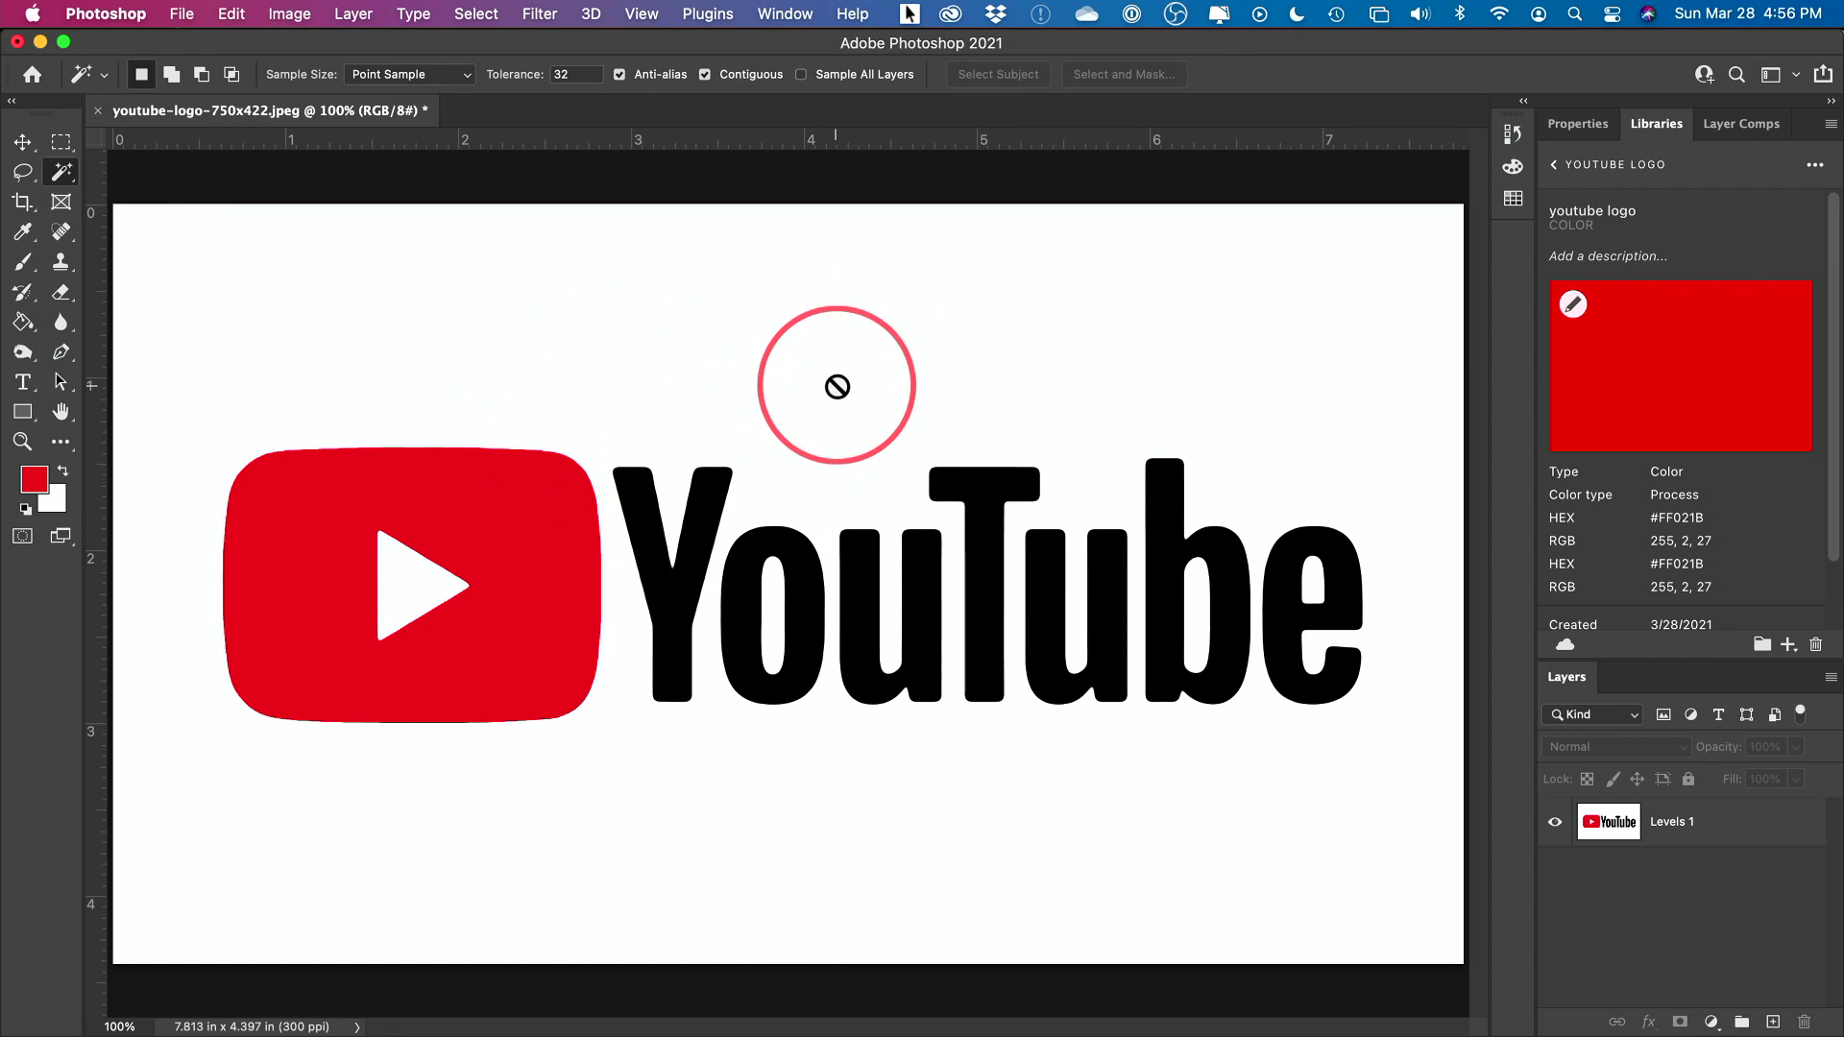
pyautogui.click(1731, 828)
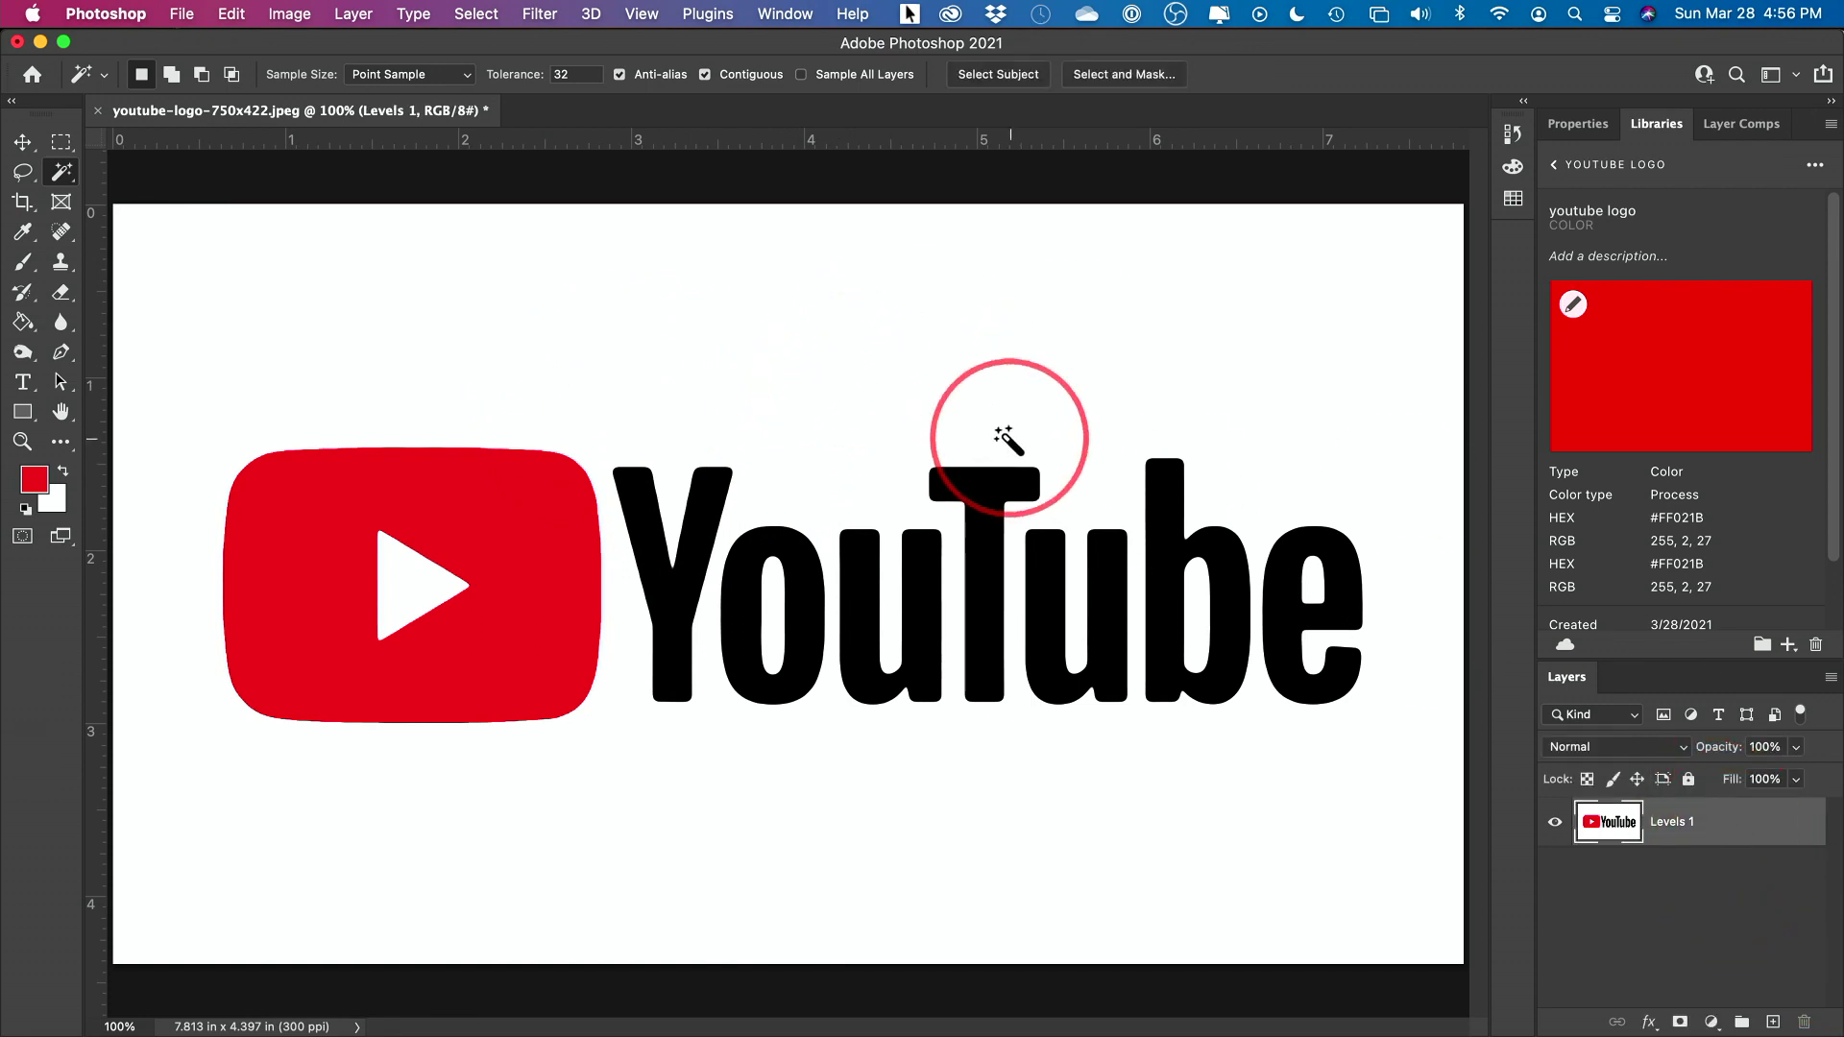
pyautogui.click(731, 385)
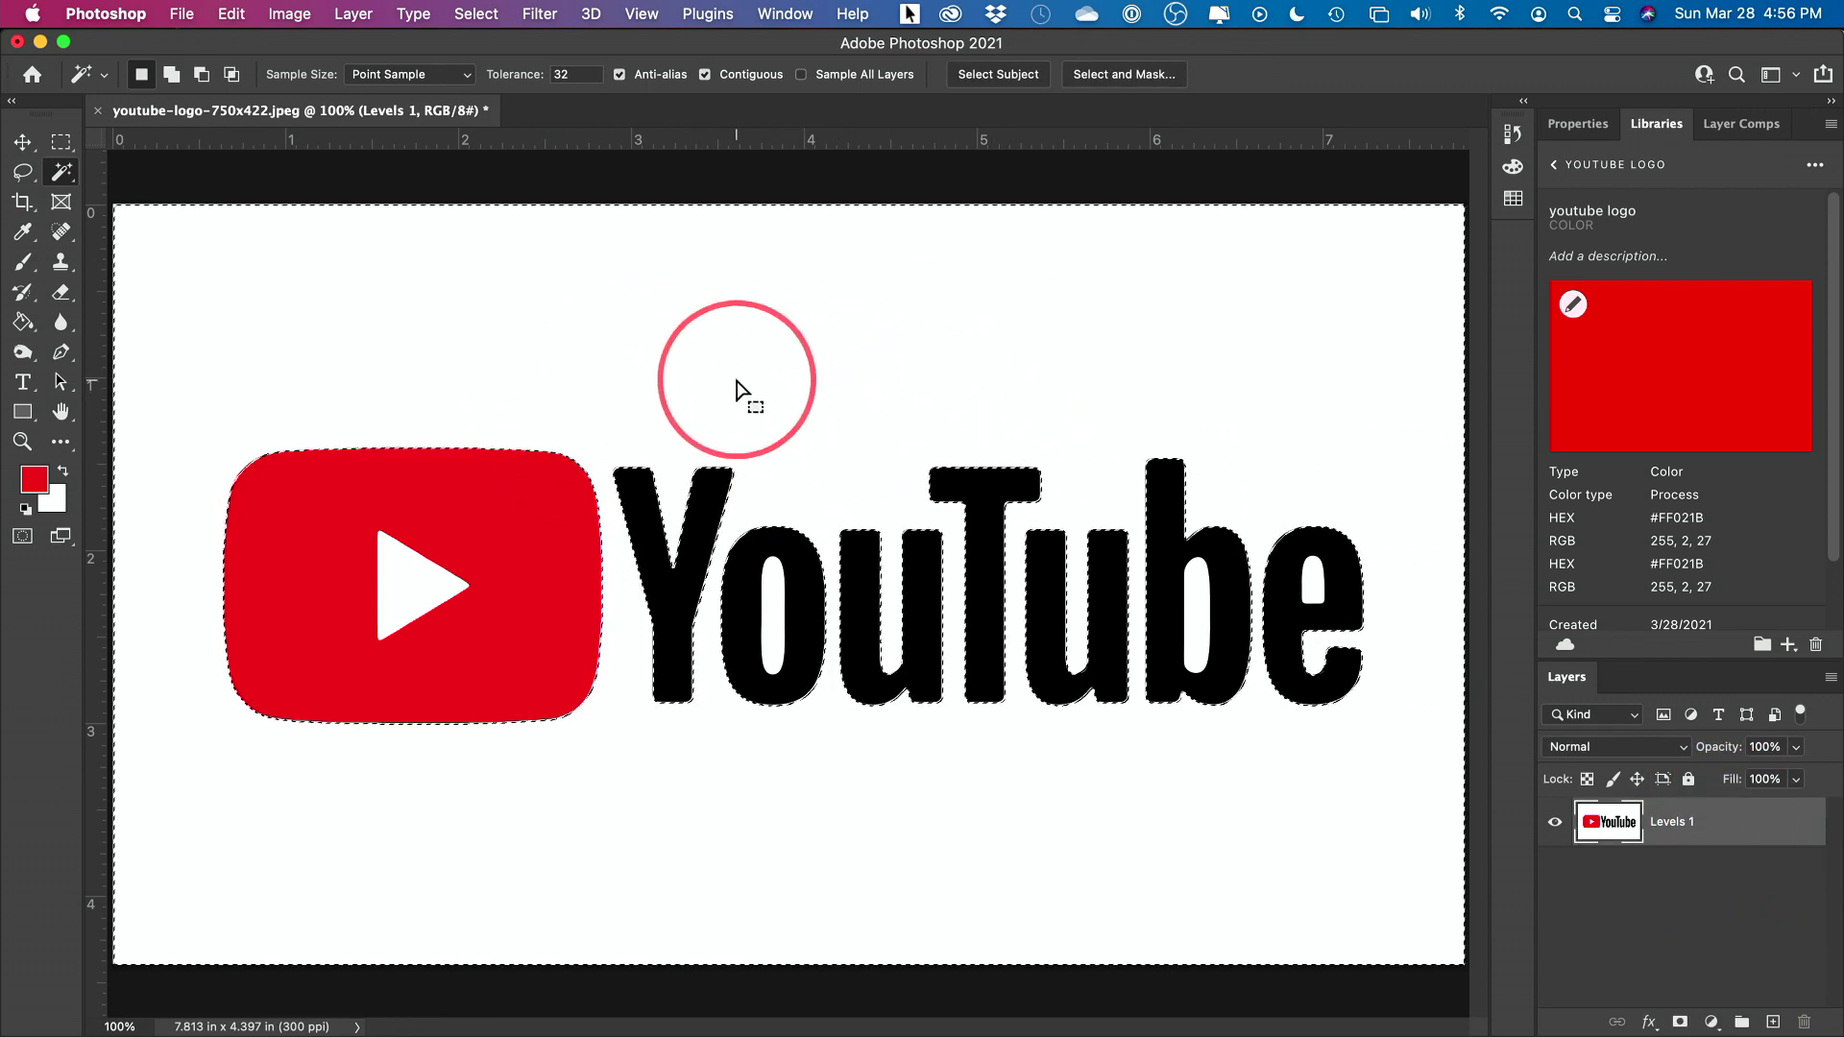
pyautogui.press('Delete')
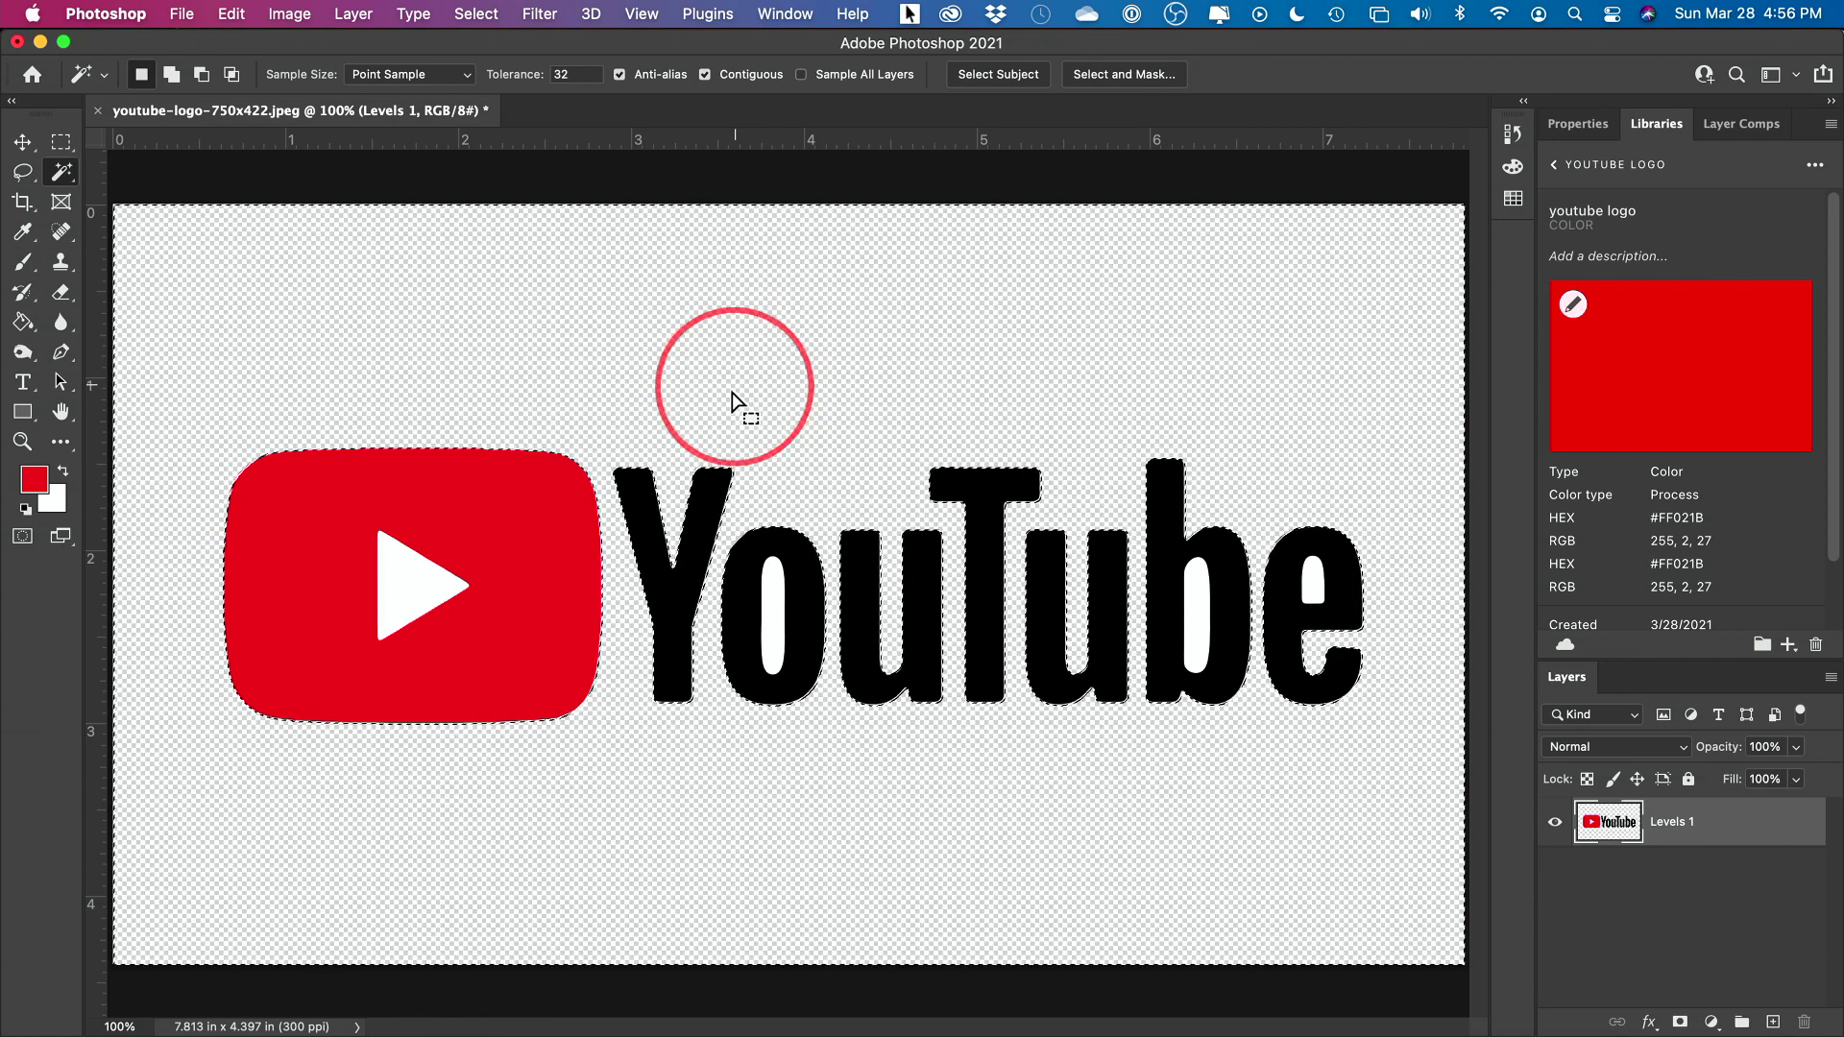
# Delete the white areas enclosed inside the letters o, b and e, and clear the selection
pyautogui.click(772, 619)
pyautogui.click(1195, 601)
pyautogui.click(1313, 579)
pyautogui.press('Delete')
pyautogui.press('super+d')
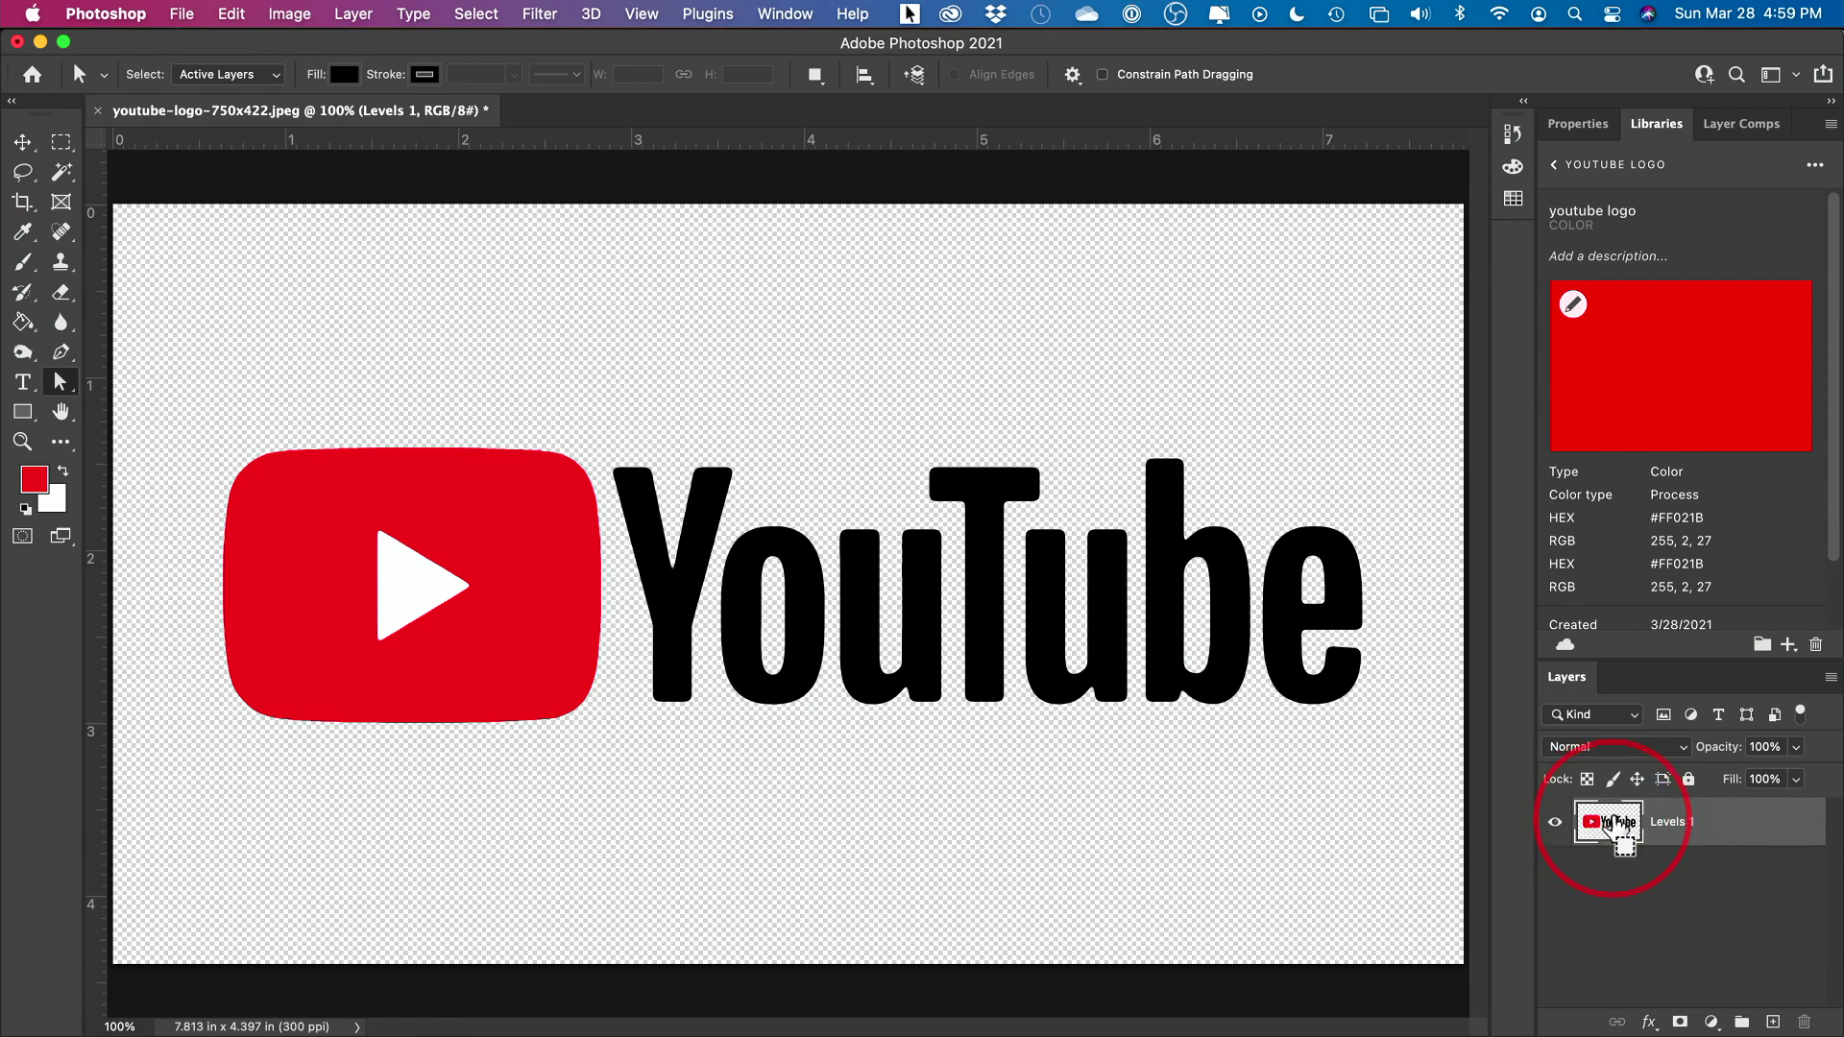
# Load the Levels 1 layer's pixels as a selection and bring up its selection commands with the Rectangular Marquee tool
pyautogui.keyDown('super'); pyautogui.click(1612, 818); pyautogui.keyUp('super')
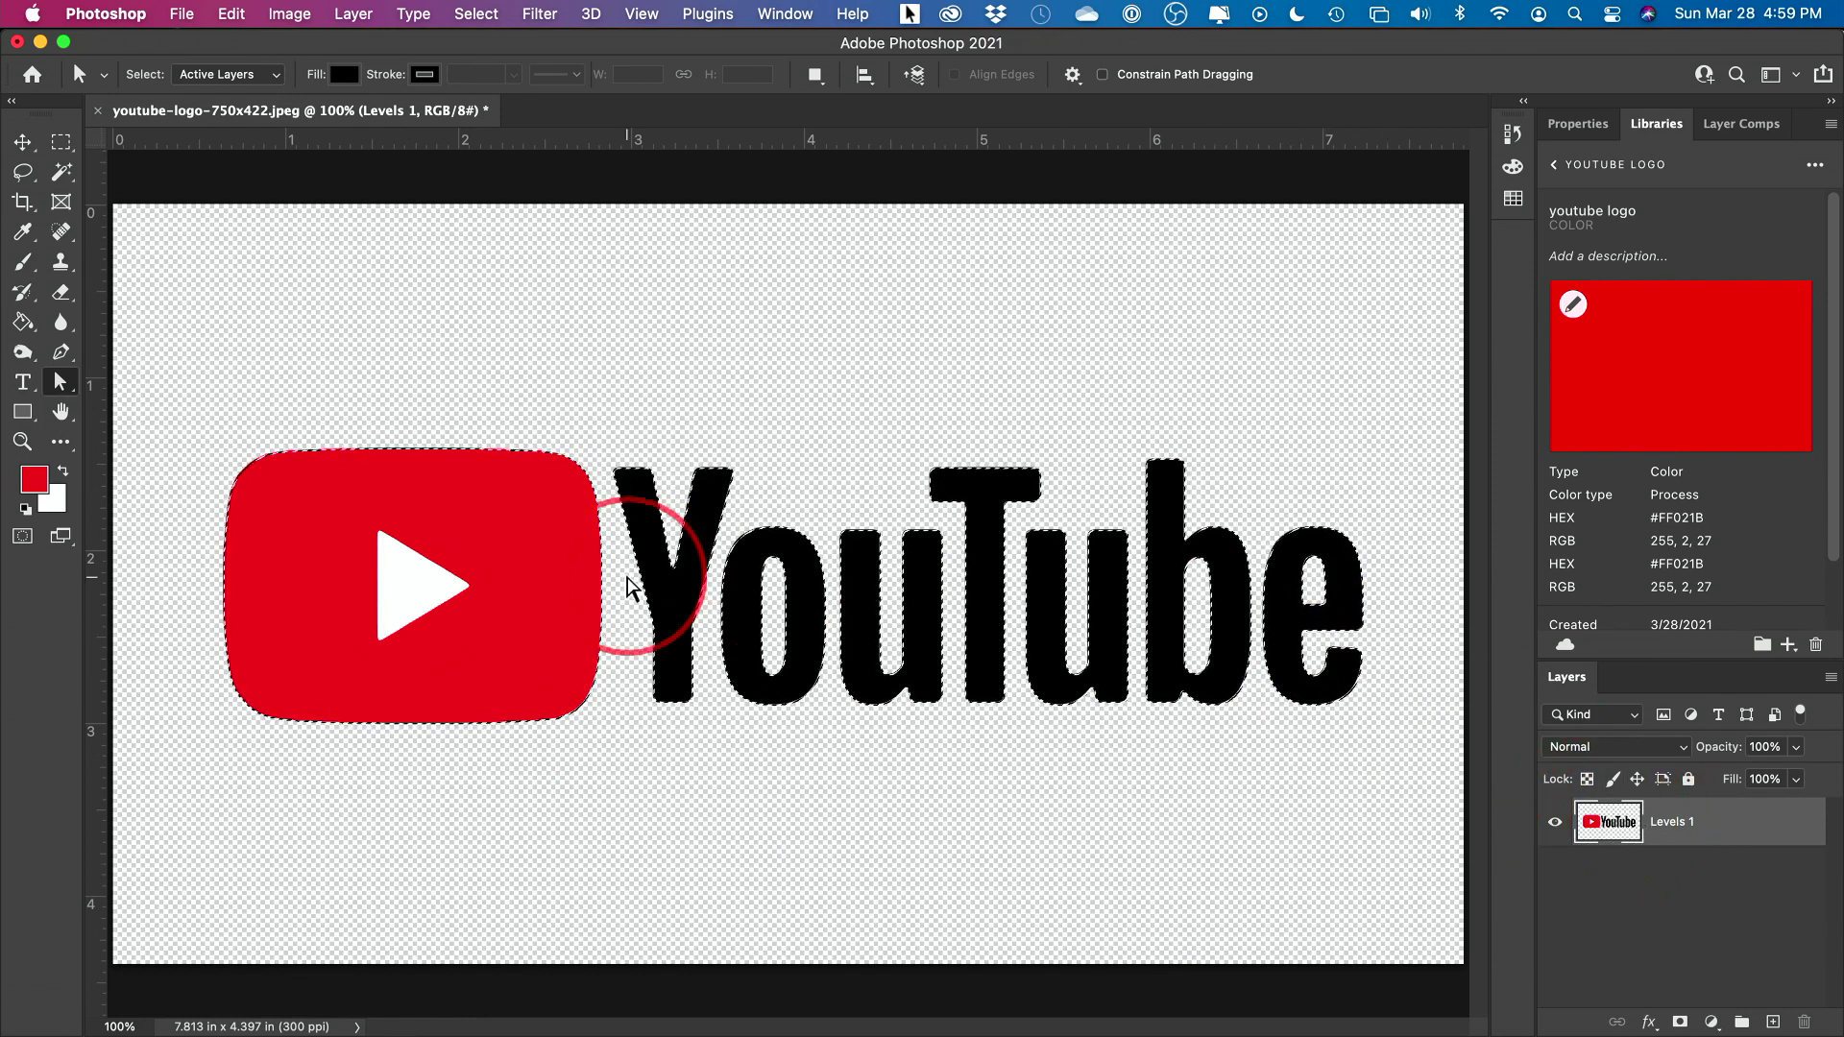
pyautogui.click(63, 144)
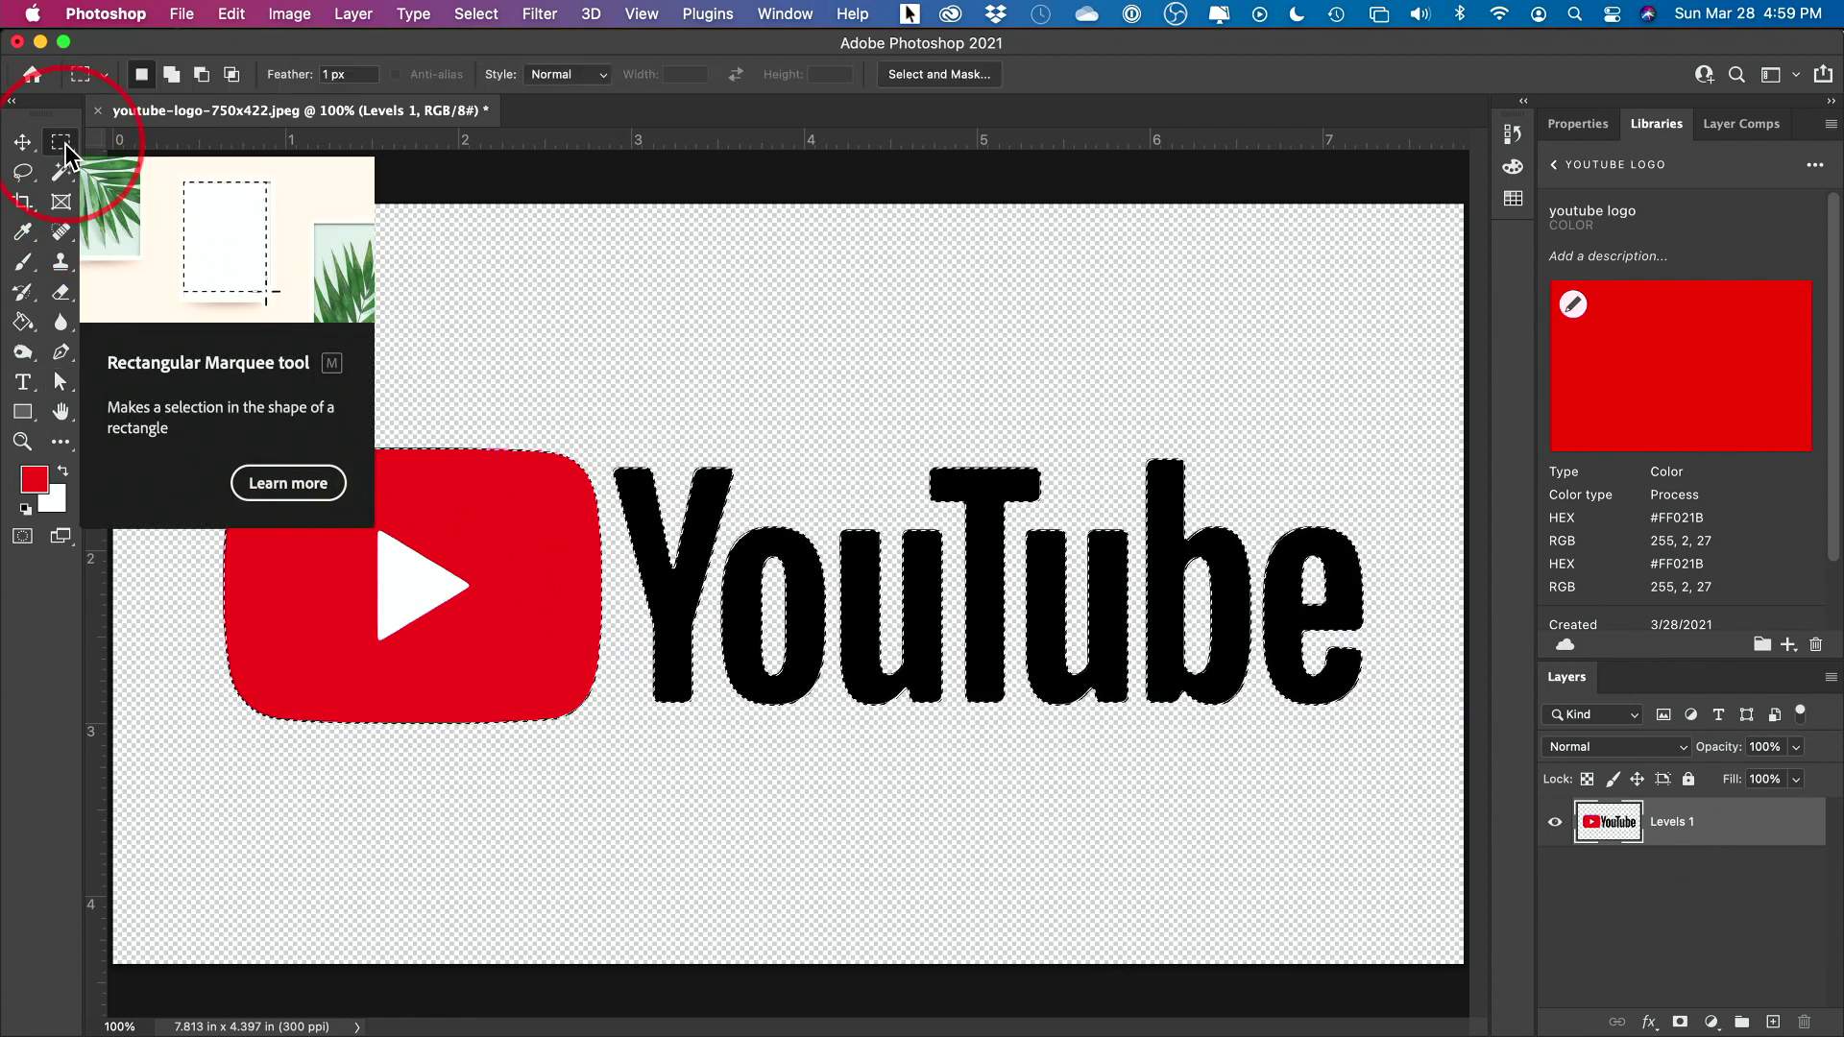
pyautogui.rightClick(511, 550)
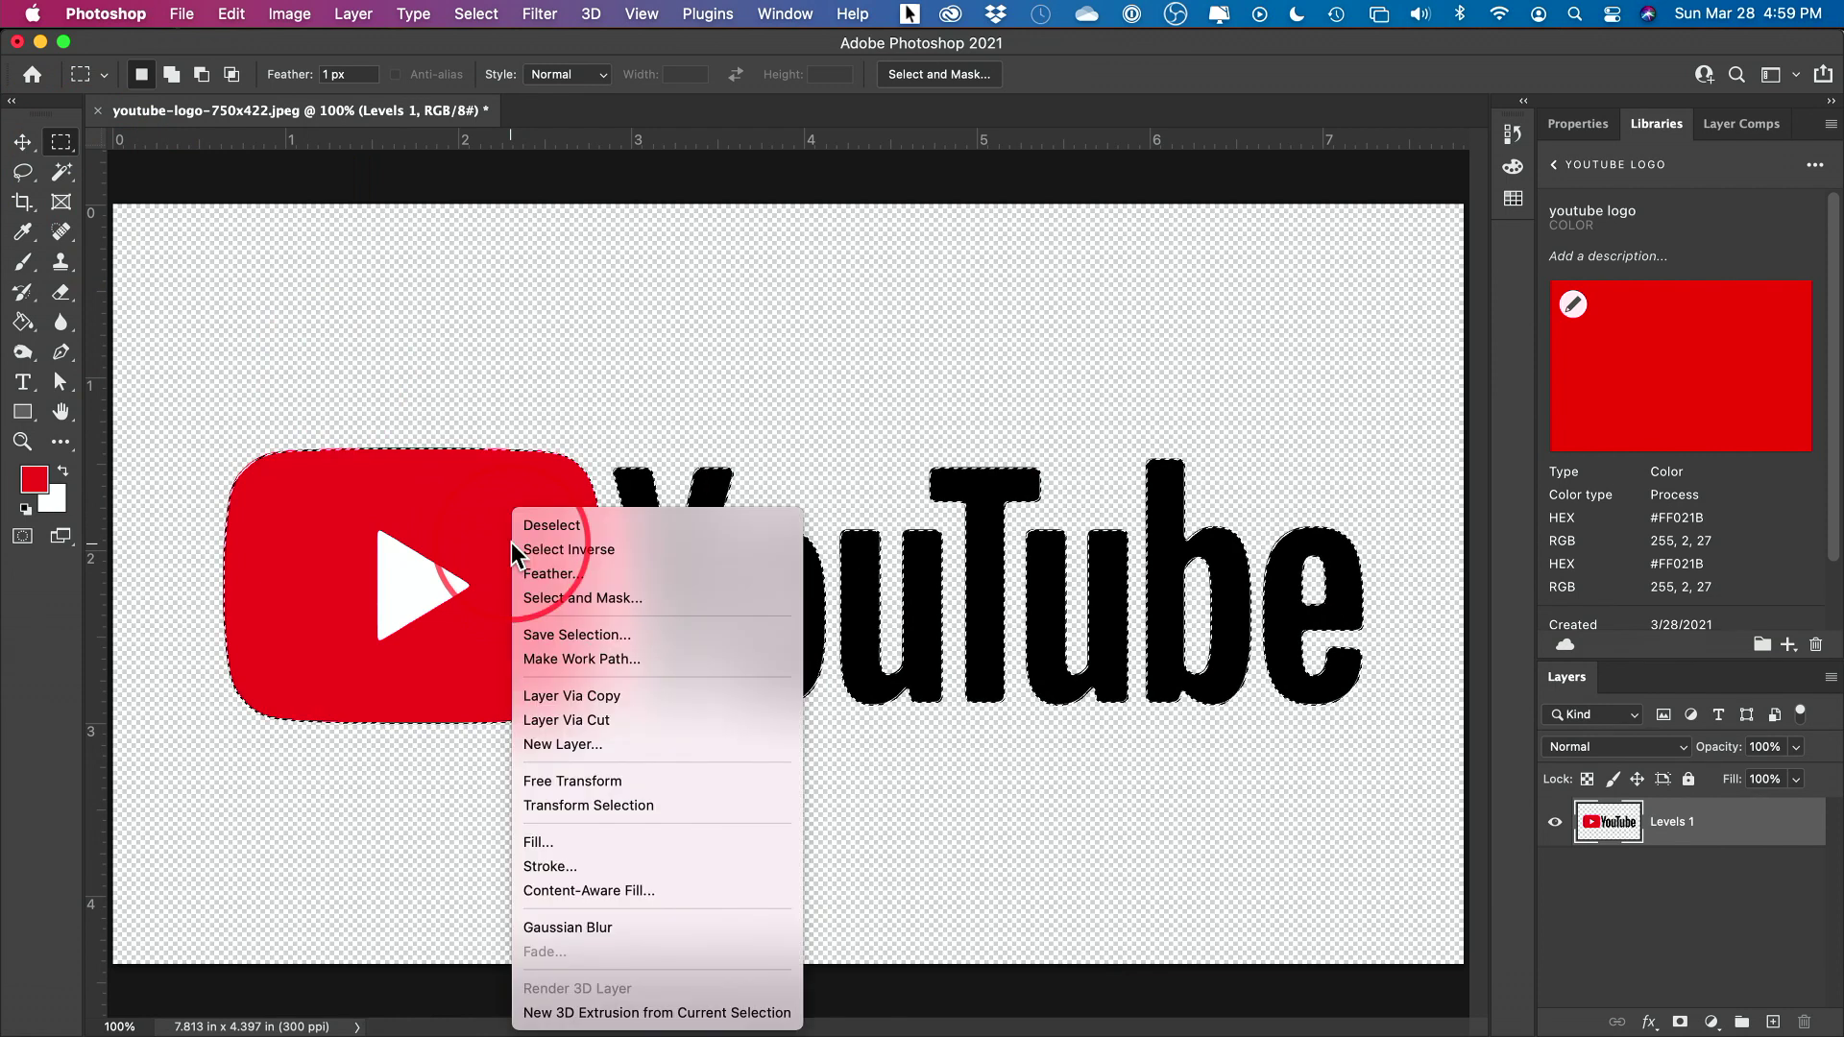